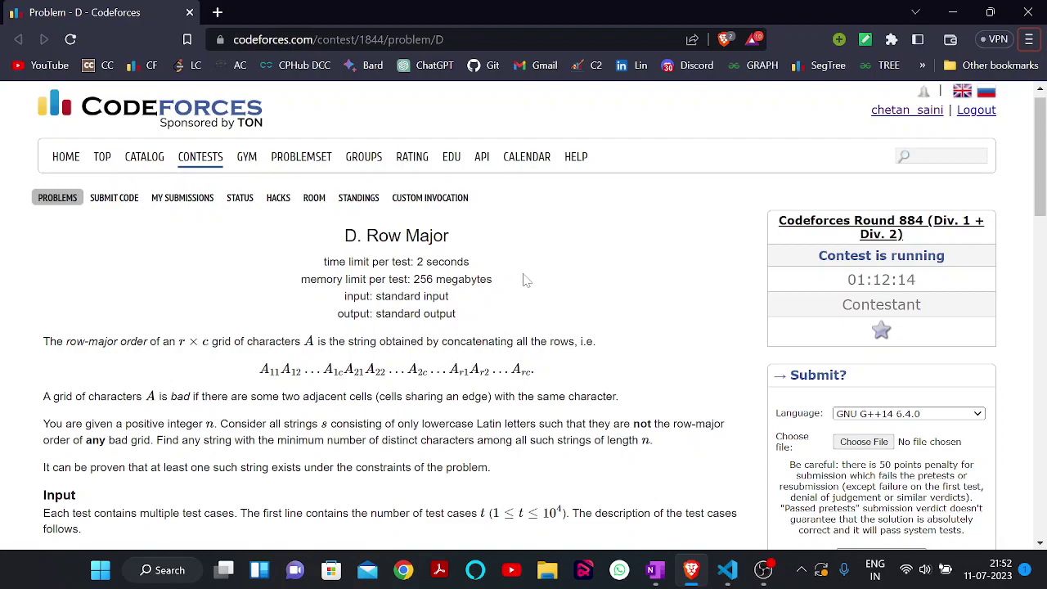
# Scroll Problem D 'Row Major' down to its example input and output.
pyautogui.scroll(-1, 526, 281)
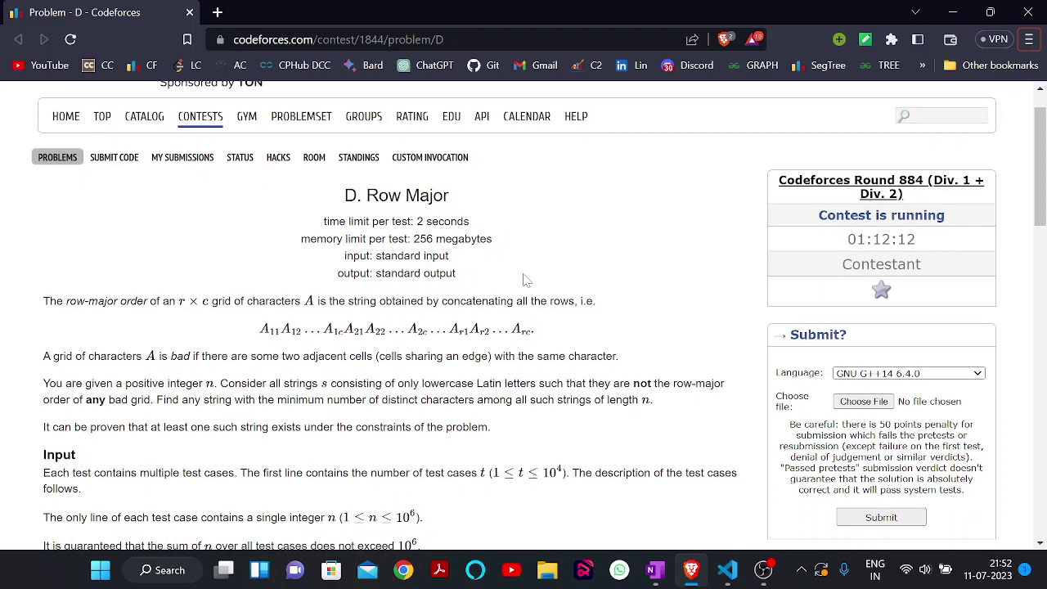
pyautogui.scroll(-2, 685, 290)
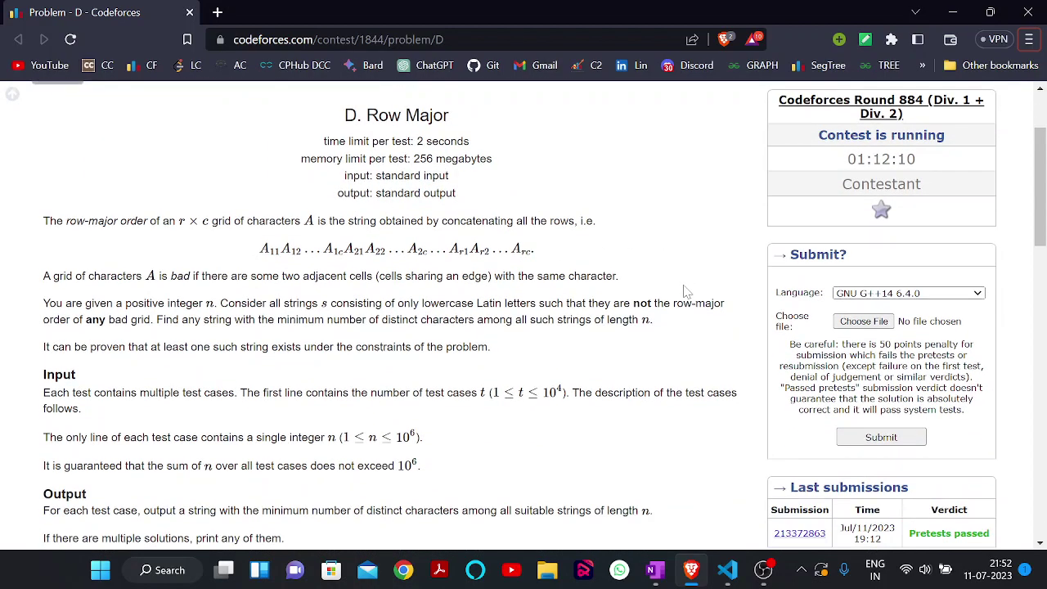
pyautogui.scroll(-2, 686, 290)
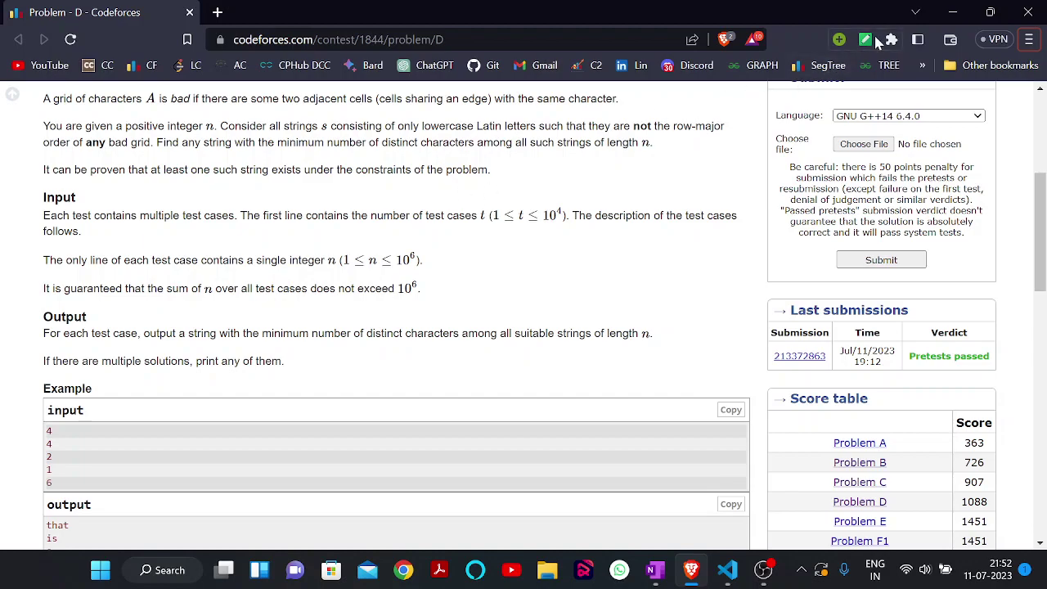
# Close the extension toolbar and take up its pen for annotating the page.
pyautogui.click(858, 45)
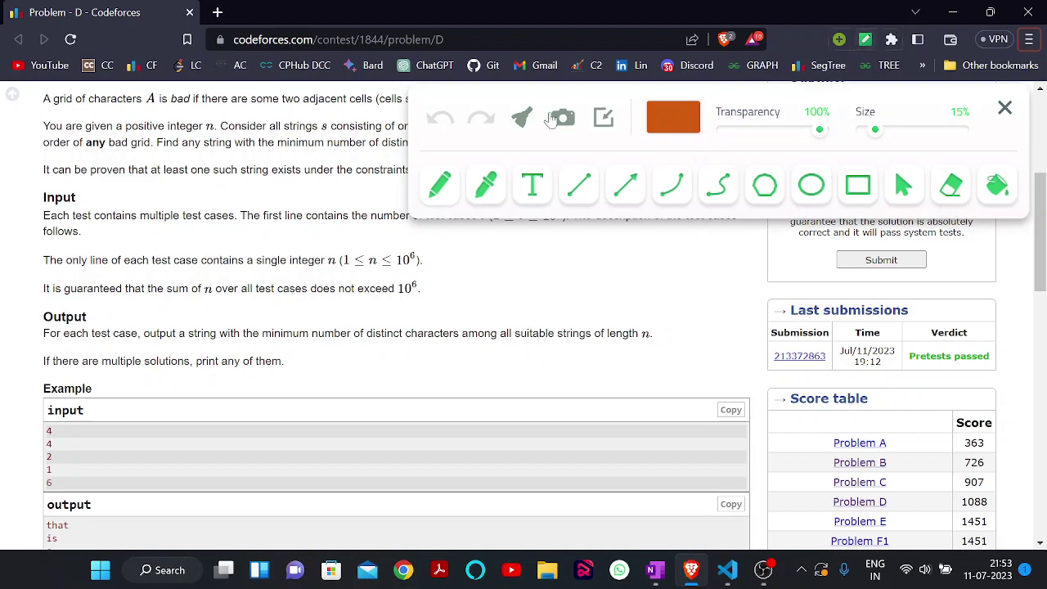
pyautogui.click(603, 123)
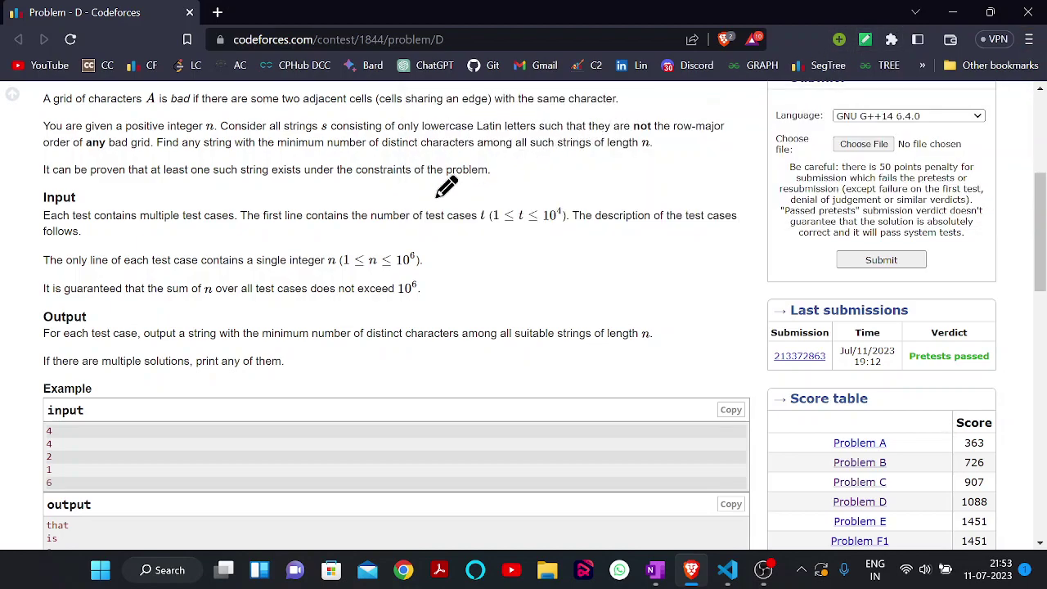
pyautogui.scroll(-4, 398, 245)
pyautogui.scroll(1, 250, 278)
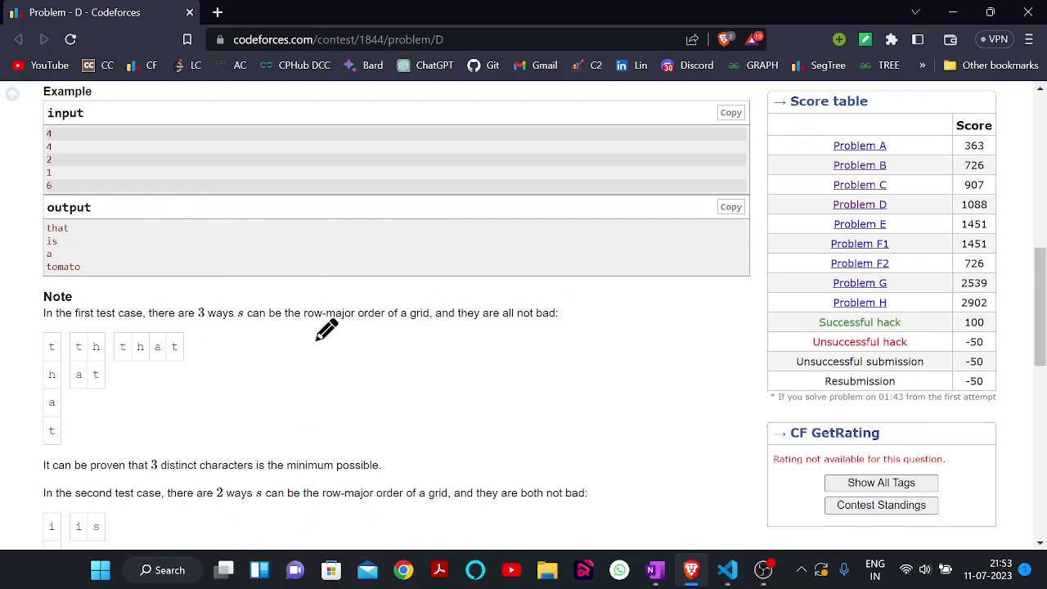
# Handwrite 'that' beside the Note's grid examples, box it, and mark the first grid's cells.
pyautogui.moveTo(309, 336); pyautogui.dragTo(310, 364)
pyautogui.moveTo(296, 351)
pyautogui.mouseDown()
pyautogui.moveTo(352, 352)
pyautogui.moveTo(369, 337)
pyautogui.moveTo(374, 347)
pyautogui.mouseUp()
pyautogui.moveTo(250, 337)
pyautogui.mouseDown()
pyautogui.moveTo(378, 320)
pyautogui.moveTo(297, 369)
pyautogui.moveTo(254, 337)
pyautogui.mouseUp()
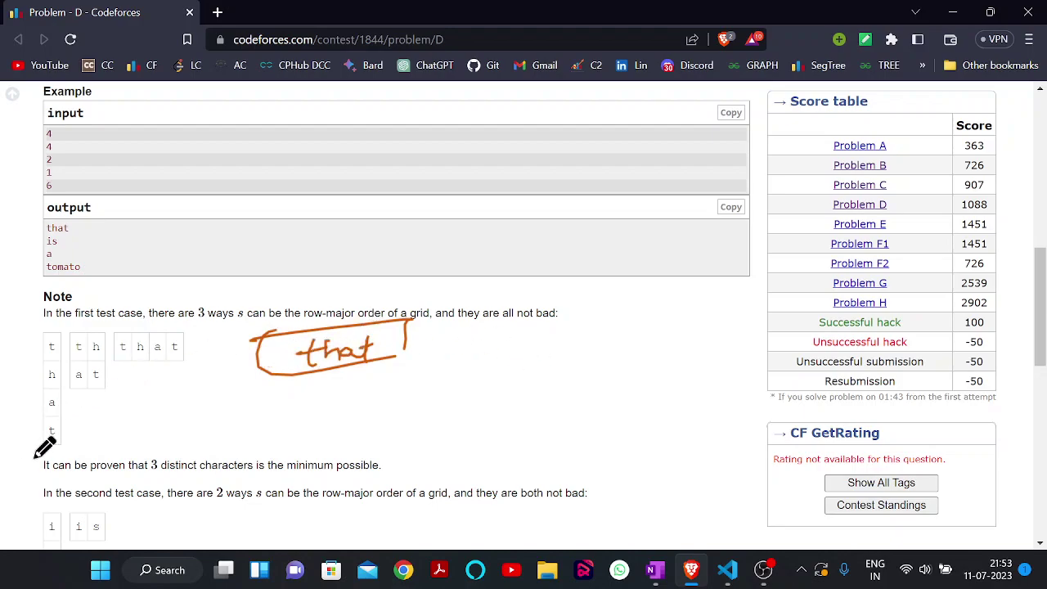
pyautogui.moveTo(48, 453); pyautogui.dragTo(66, 448)
pyautogui.moveTo(80, 400); pyautogui.dragTo(147, 377)
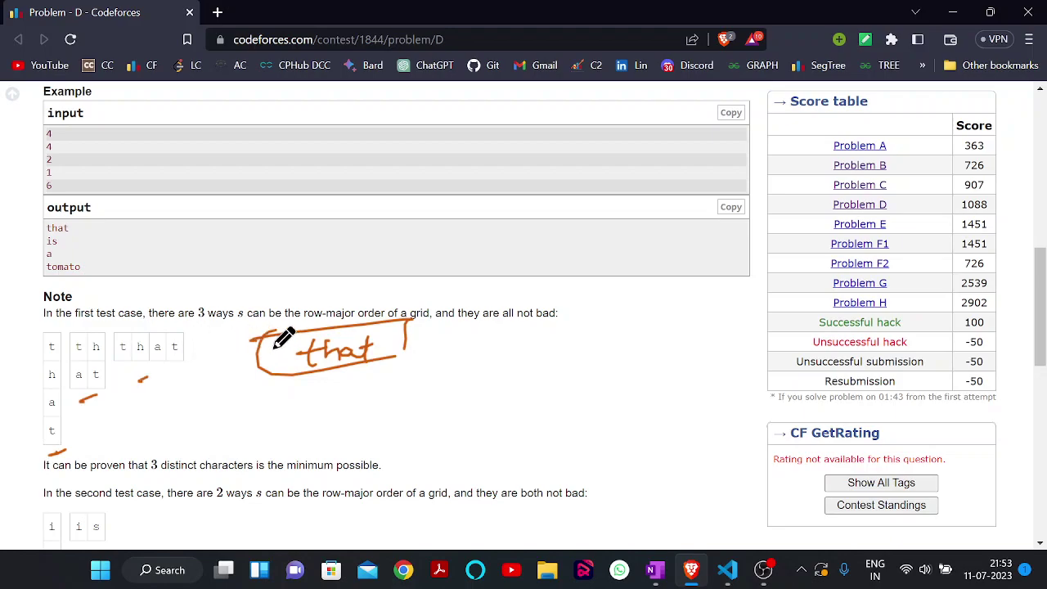
pyautogui.scroll(-1, 247, 344)
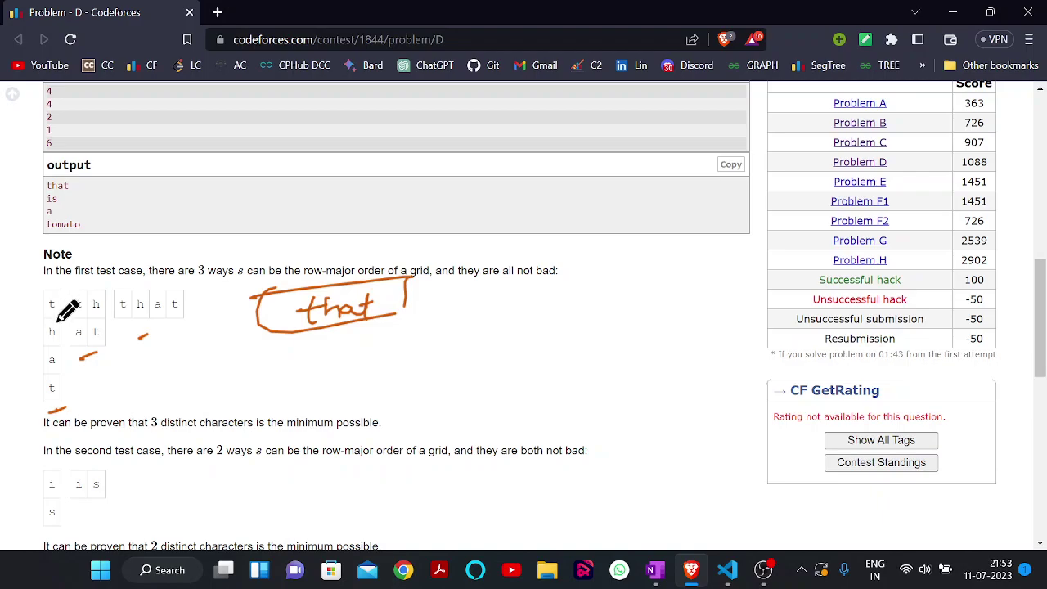
pyautogui.scroll(5, 98, 294)
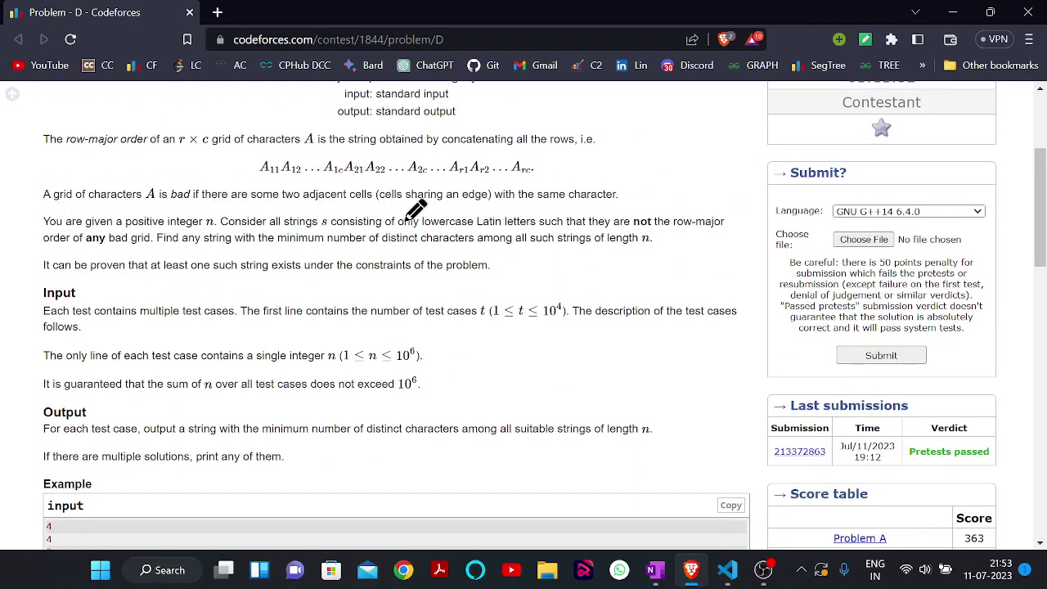
# Underline 'is bad', 'the same character', 'integer n', 'any bad grid' and 'minimum number' in orange.
pyautogui.moveTo(156, 208); pyautogui.dragTo(337, 206)
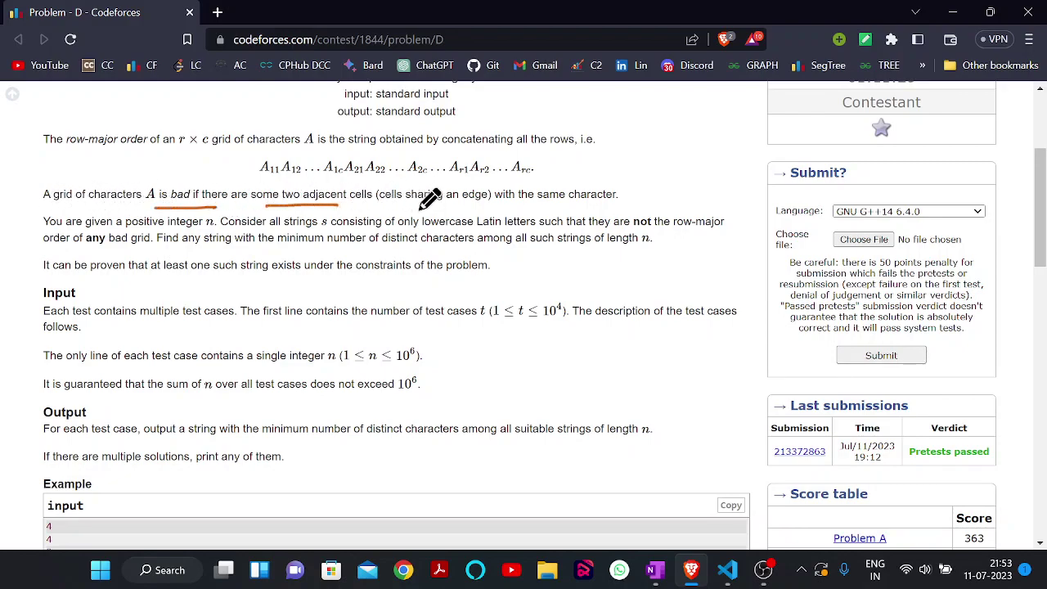
pyautogui.moveTo(494, 206); pyautogui.dragTo(590, 209)
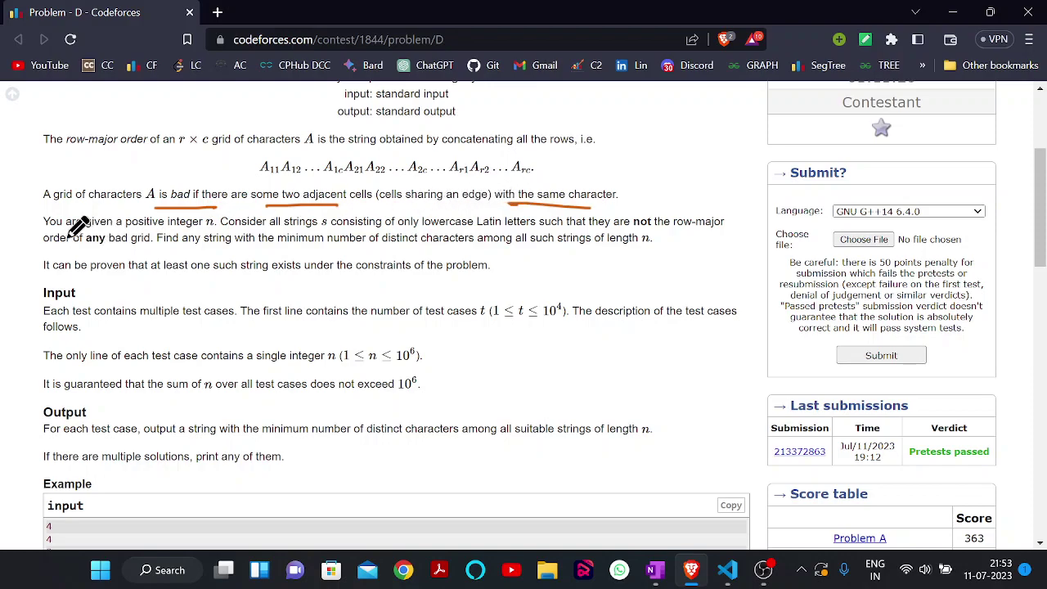
pyautogui.moveTo(167, 231); pyautogui.dragTo(341, 233)
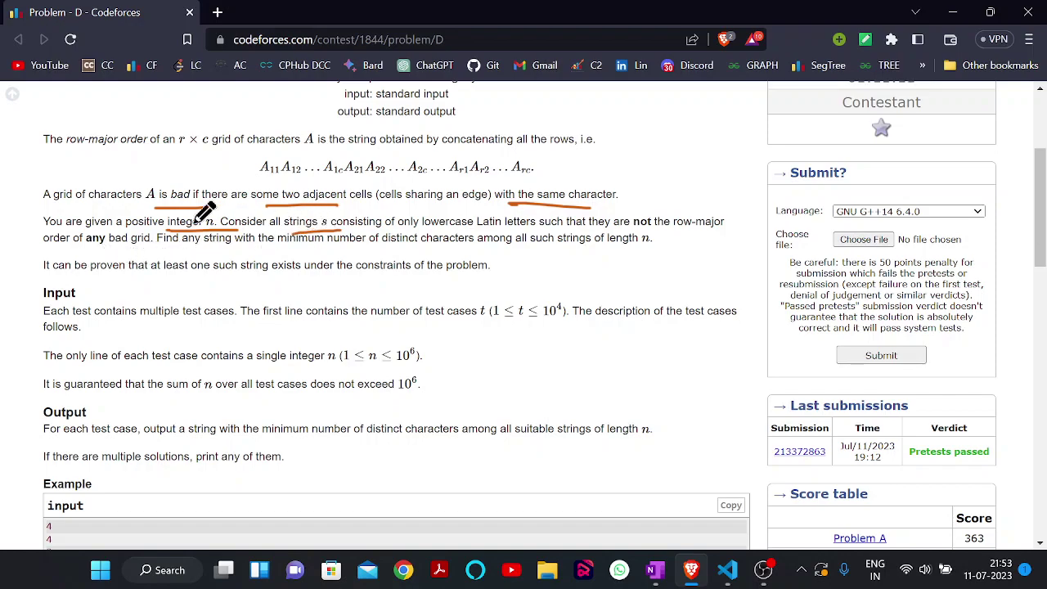
pyautogui.moveTo(235, 231); pyautogui.dragTo(216, 231)
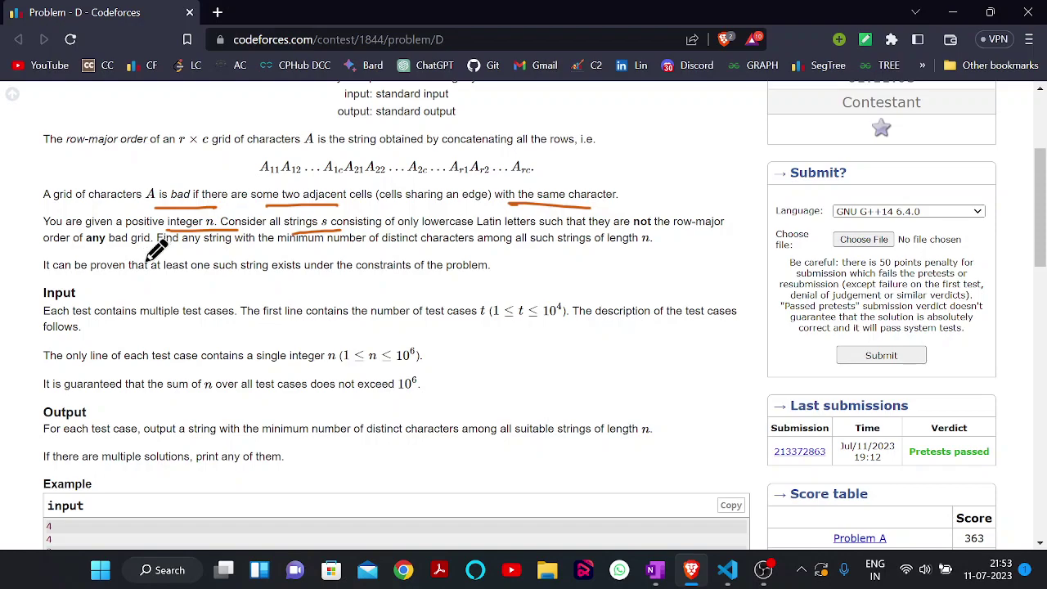
pyautogui.moveTo(88, 247); pyautogui.dragTo(141, 247)
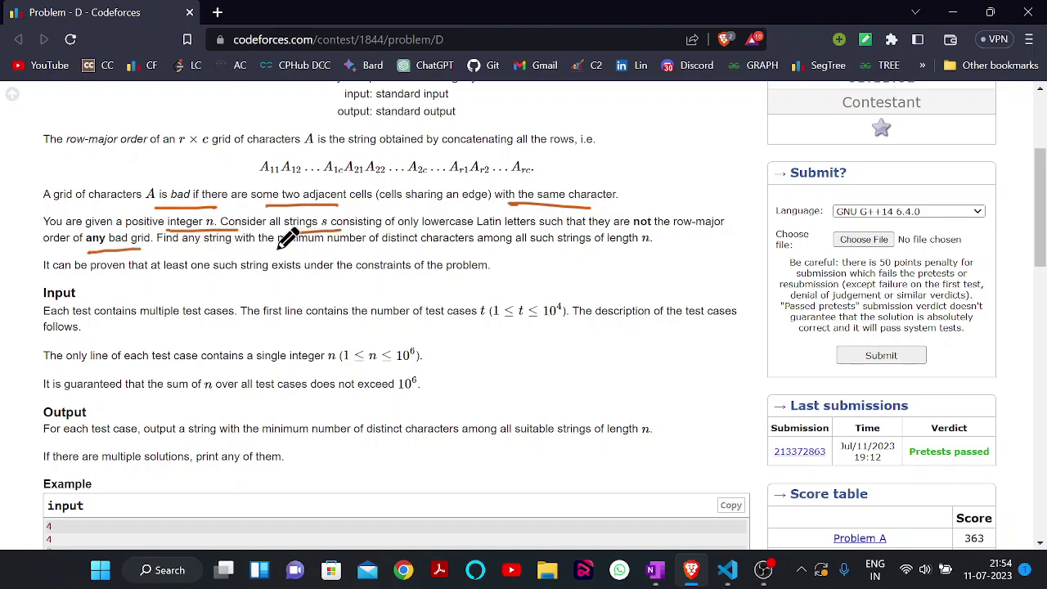
pyautogui.moveTo(260, 245); pyautogui.dragTo(360, 245)
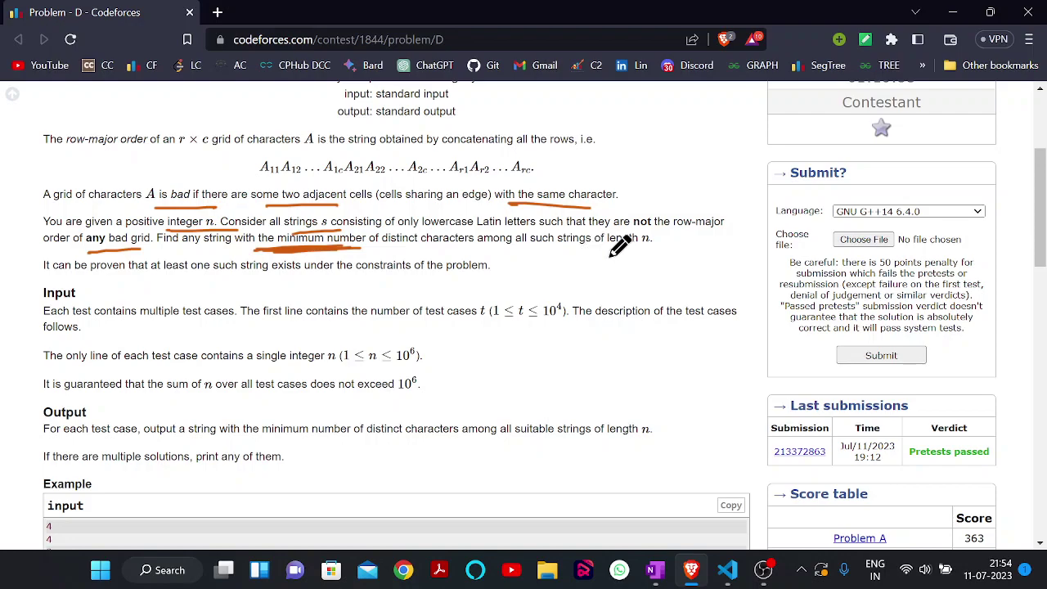
pyautogui.scroll(-2, 331, 247)
pyautogui.scroll(-4, 331, 247)
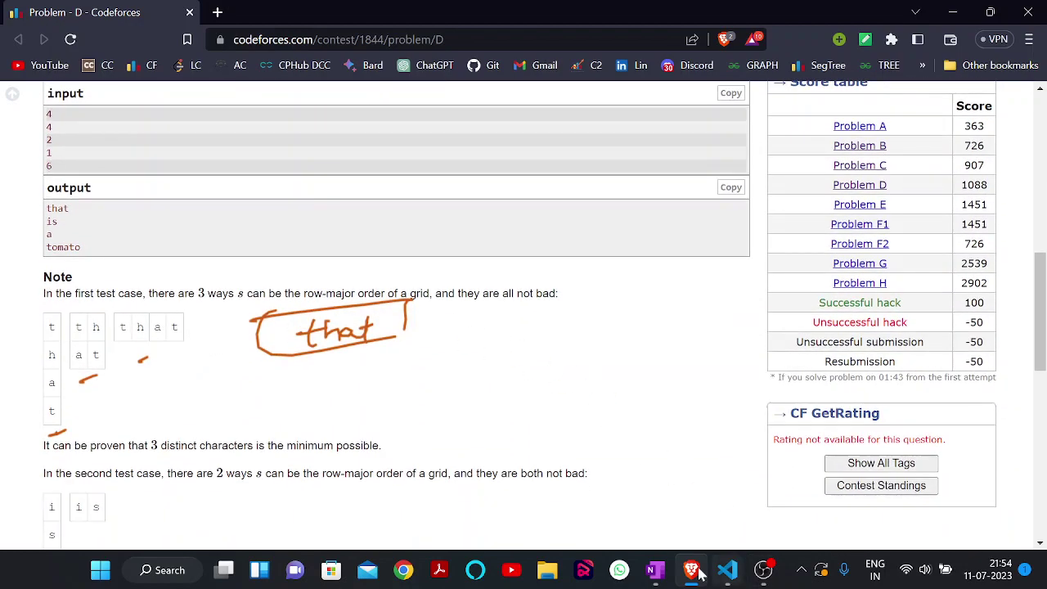
# In OneNote with the orange pen, write 1 → N and a boxed, underlined N%i != 0.
pyautogui.click(655, 570)
pyautogui.click(353, 76)
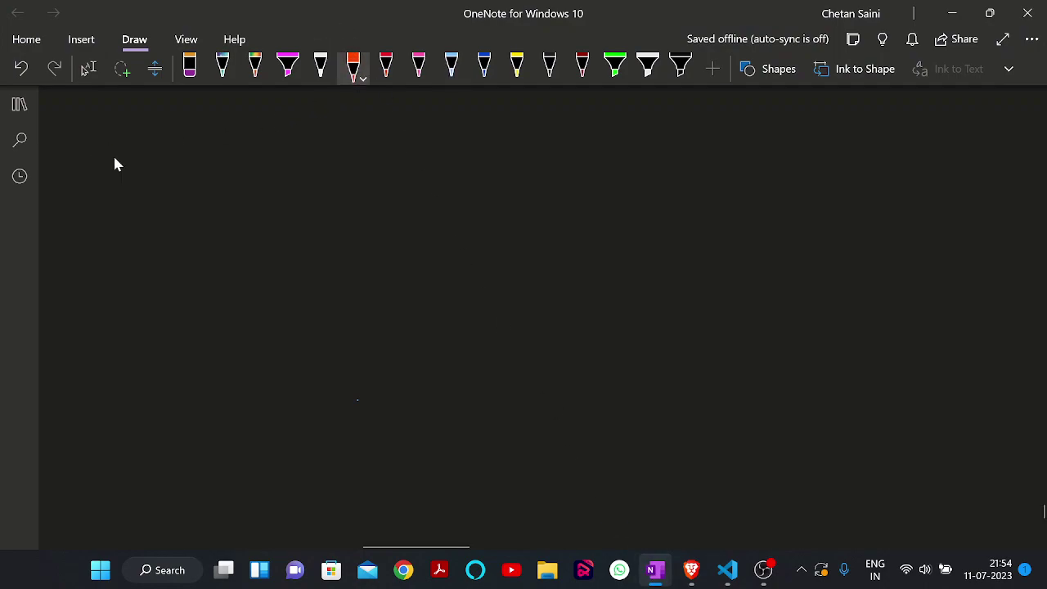
pyautogui.moveTo(112, 166); pyautogui.dragTo(131, 190)
pyautogui.moveTo(266, 197); pyautogui.dragTo(280, 182)
pyautogui.moveTo(287, 164)
pyautogui.mouseDown()
pyautogui.moveTo(217, 199)
pyautogui.moveTo(293, 167)
pyautogui.mouseUp()
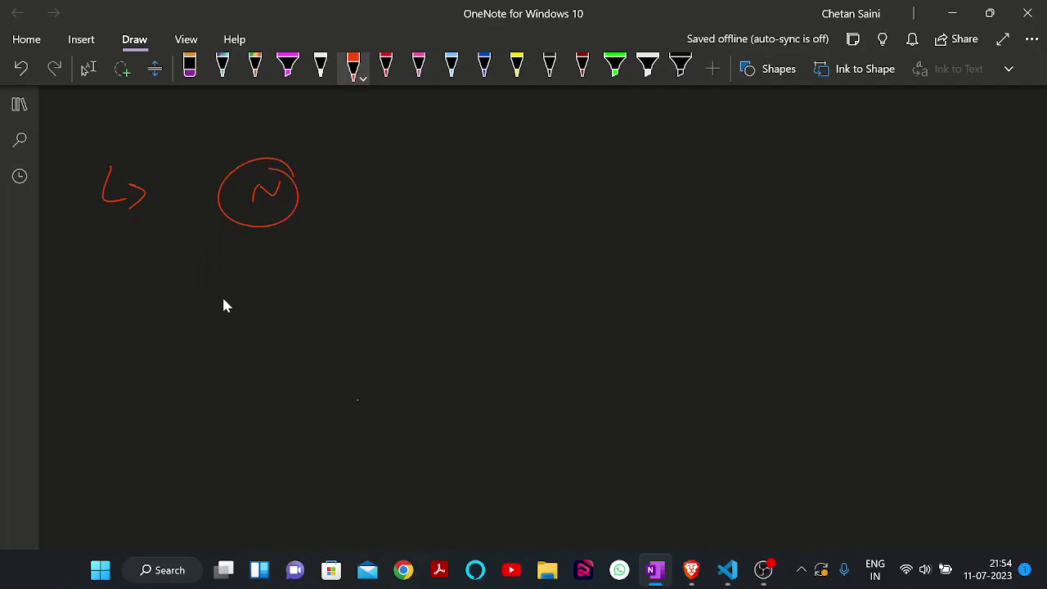
pyautogui.moveTo(224, 296); pyautogui.dragTo(224, 311)
pyautogui.moveTo(466, 240); pyautogui.dragTo(474, 238)
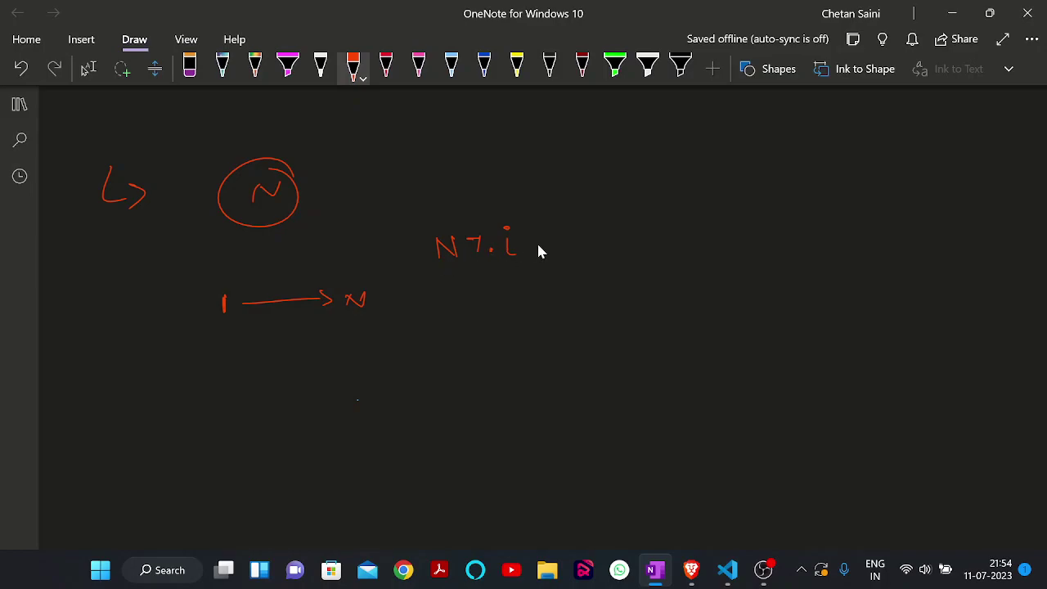
pyautogui.moveTo(541, 242); pyautogui.dragTo(579, 233)
pyautogui.moveTo(421, 228); pyautogui.dragTo(599, 215)
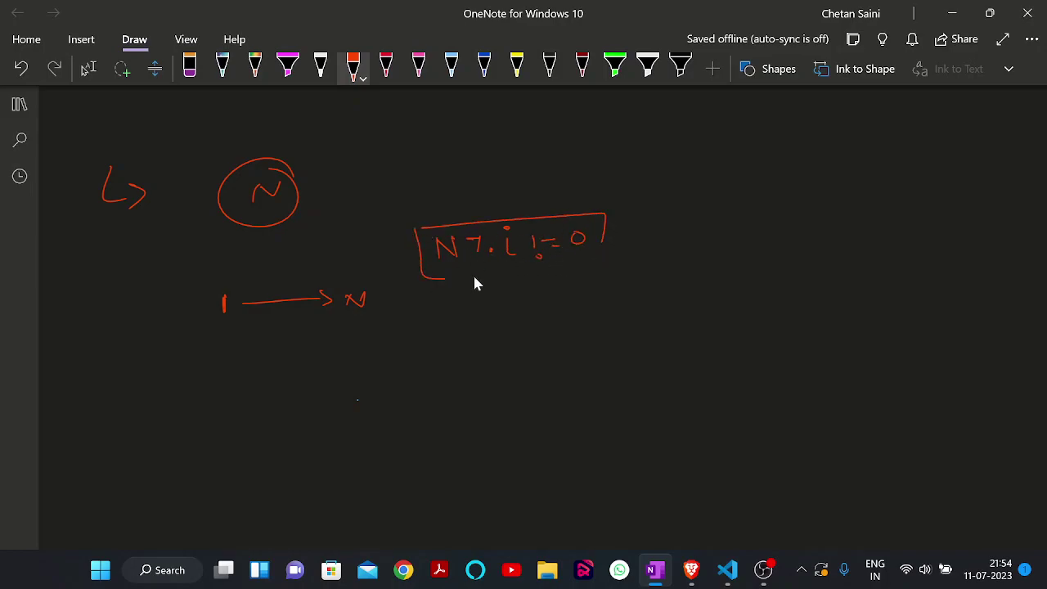
pyautogui.moveTo(474, 278); pyautogui.dragTo(595, 254)
pyautogui.moveTo(573, 279); pyautogui.dragTo(429, 285)
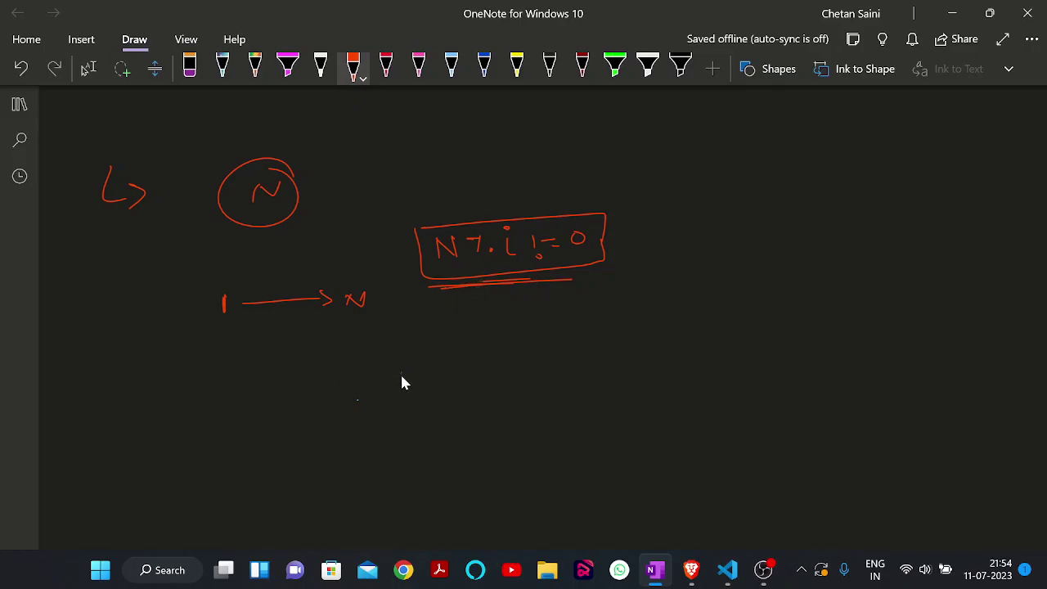
pyautogui.moveTo(454, 338); pyautogui.dragTo(491, 350)
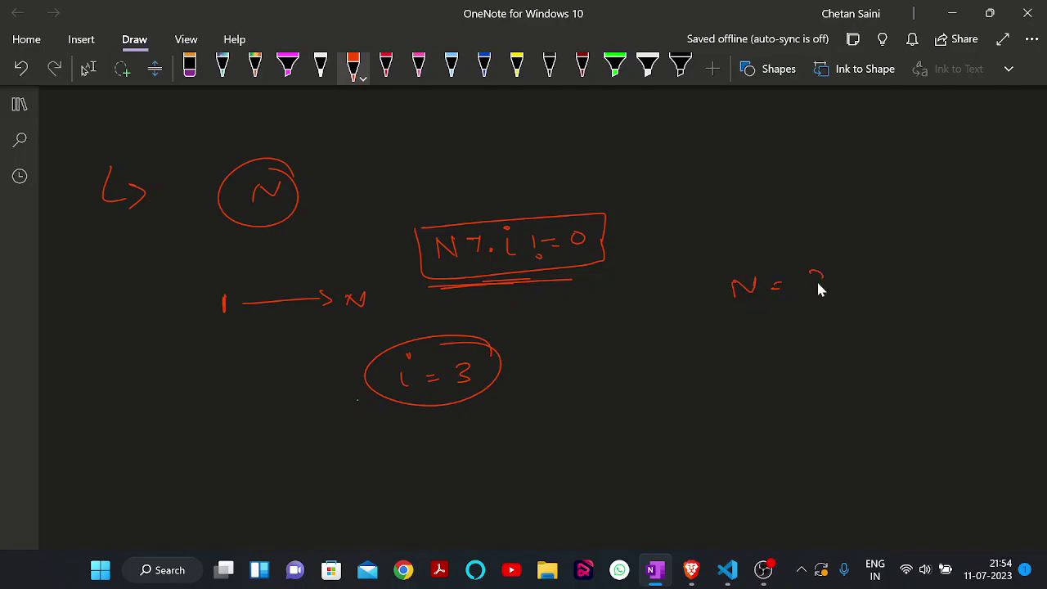
# Write the N = 8 example, crossing out 8%1 = 0 and noting 8%2 = 0.
pyautogui.moveTo(820, 288); pyautogui.dragTo(813, 274)
pyautogui.moveTo(725, 318); pyautogui.dragTo(748, 325)
pyautogui.moveTo(711, 406); pyautogui.dragTo(703, 394)
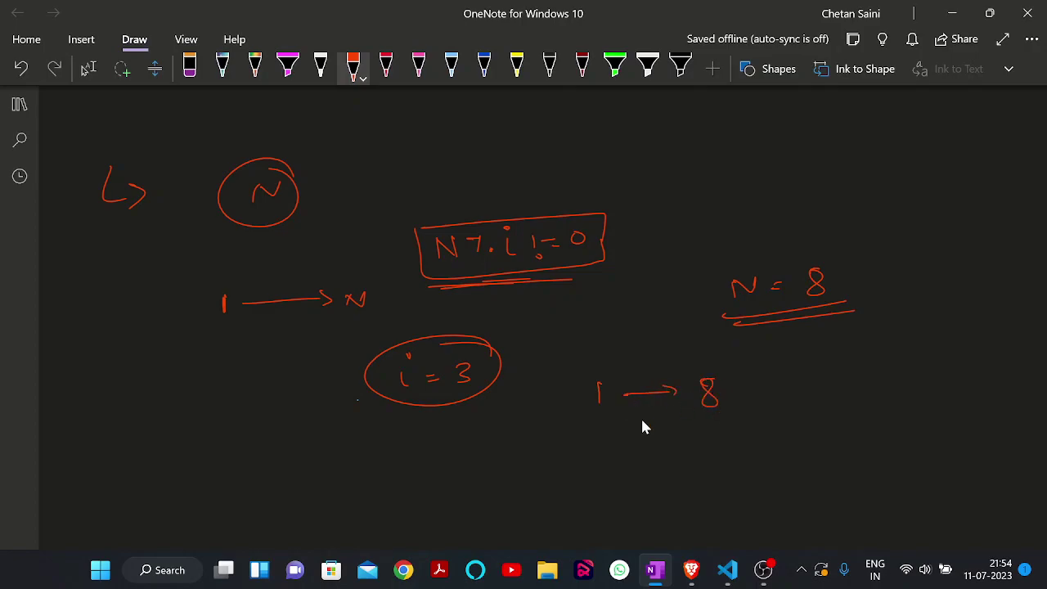
pyautogui.moveTo(799, 379); pyautogui.dragTo(799, 389)
pyautogui.moveTo(804, 377); pyautogui.dragTo(810, 379)
pyautogui.moveTo(837, 271); pyautogui.dragTo(847, 276)
pyautogui.moveTo(953, 278); pyautogui.dragTo(919, 303)
pyautogui.moveTo(845, 348); pyautogui.dragTo(843, 350)
pyautogui.click(853, 344)
pyautogui.moveTo(865, 341); pyautogui.dragTo(903, 343)
pyautogui.moveTo(918, 335); pyautogui.dragTo(920, 339)
# Add the underlined 8%3 check, concluding with a boxed i = 3.
pyautogui.moveTo(842, 363); pyautogui.dragTo(843, 368)
pyautogui.moveTo(865, 363)
pyautogui.mouseDown()
pyautogui.moveTo(862, 376)
pyautogui.moveTo(882, 370)
pyautogui.mouseUp()
pyautogui.moveTo(887, 365)
pyautogui.mouseDown()
pyautogui.moveTo(890, 374)
pyautogui.moveTo(941, 374)
pyautogui.mouseUp()
pyautogui.moveTo(955, 365); pyautogui.dragTo(953, 368)
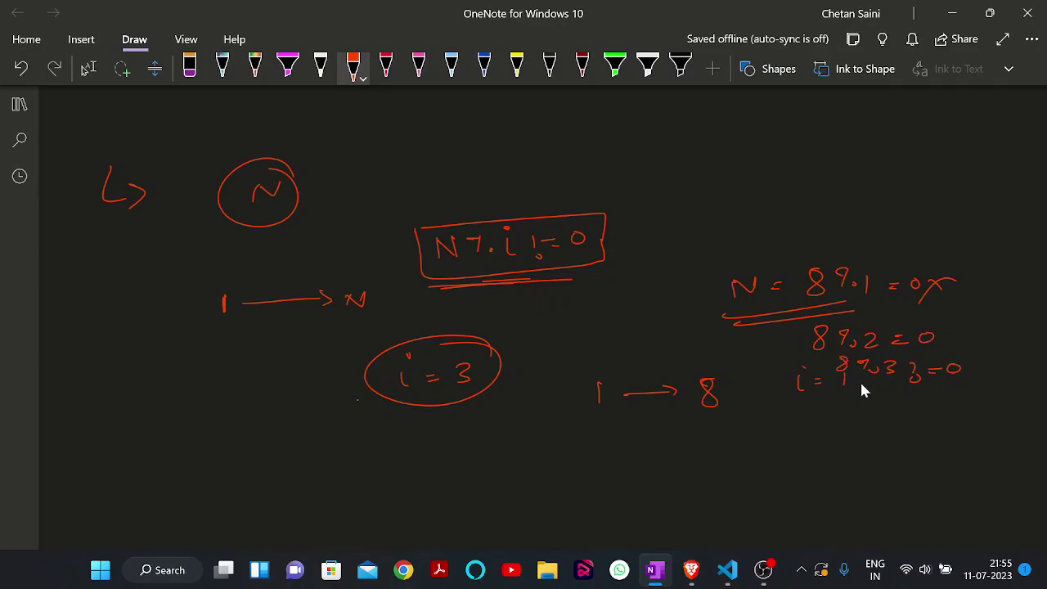
pyautogui.moveTo(830, 399); pyautogui.dragTo(936, 388)
pyautogui.moveTo(904, 400); pyautogui.dragTo(832, 409)
pyautogui.moveTo(723, 436)
pyautogui.mouseDown()
pyautogui.moveTo(725, 462)
pyautogui.moveTo(770, 458)
pyautogui.mouseUp()
pyautogui.moveTo(709, 468); pyautogui.dragTo(836, 418)
pyautogui.moveTo(836, 418)
pyautogui.mouseDown()
pyautogui.moveTo(827, 450)
pyautogui.moveTo(742, 468)
pyautogui.mouseUp()
pyautogui.scroll(-2, 646, 429)
pyautogui.scroll(-1, 646, 428)
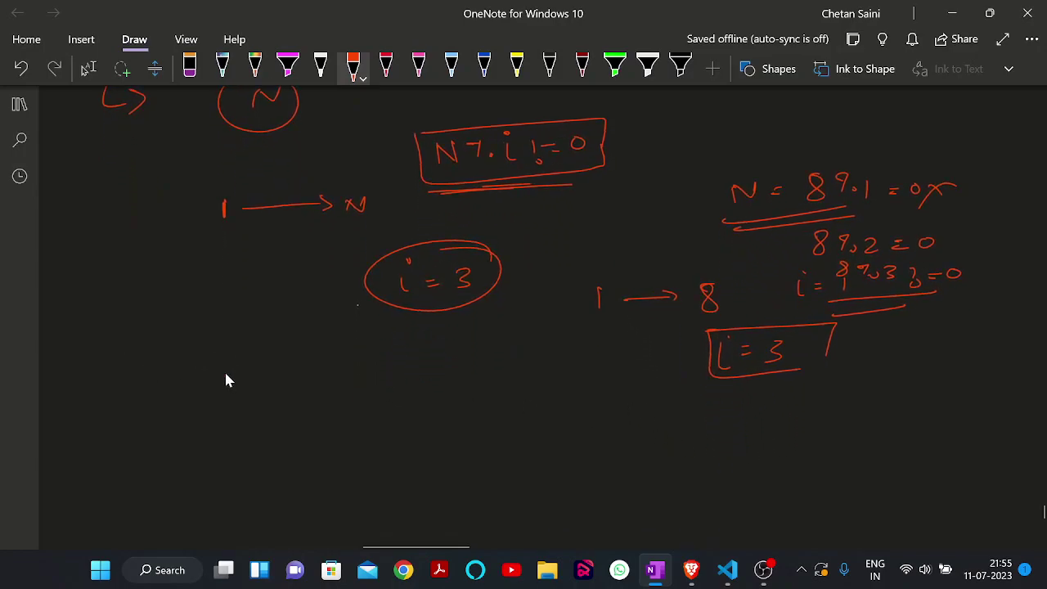
# Write a boxed 'abc' and a boxed 'abcabcab' with an arrow to a circled 8.
pyautogui.moveTo(262, 380); pyautogui.dragTo(247, 390)
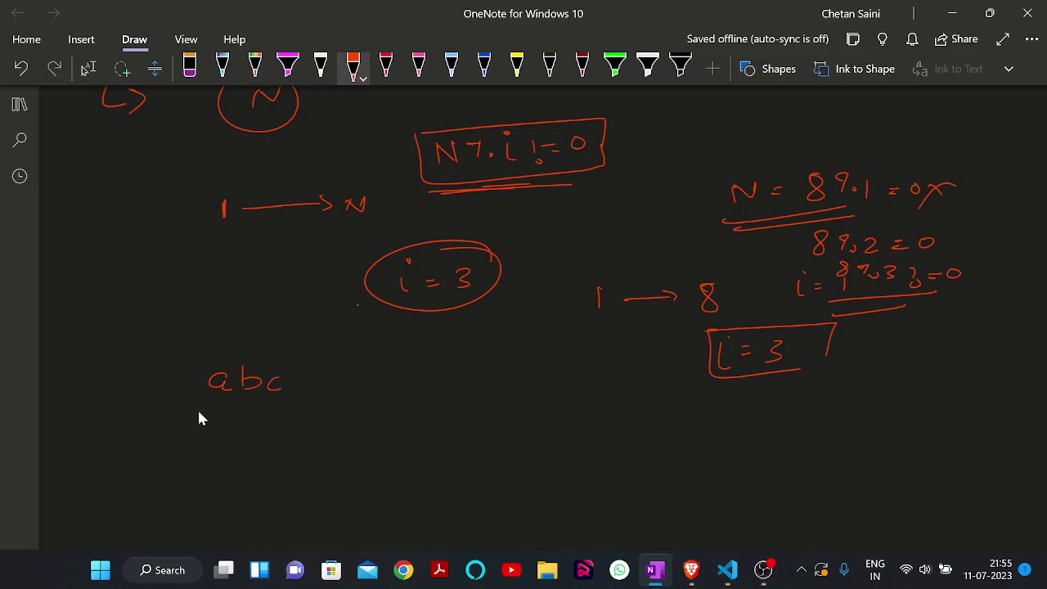
pyautogui.moveTo(302, 412); pyautogui.dragTo(180, 418)
pyautogui.moveTo(181, 365)
pyautogui.mouseDown()
pyautogui.moveTo(310, 360)
pyautogui.moveTo(306, 403)
pyautogui.mouseUp()
pyautogui.moveTo(171, 362); pyautogui.dragTo(168, 376)
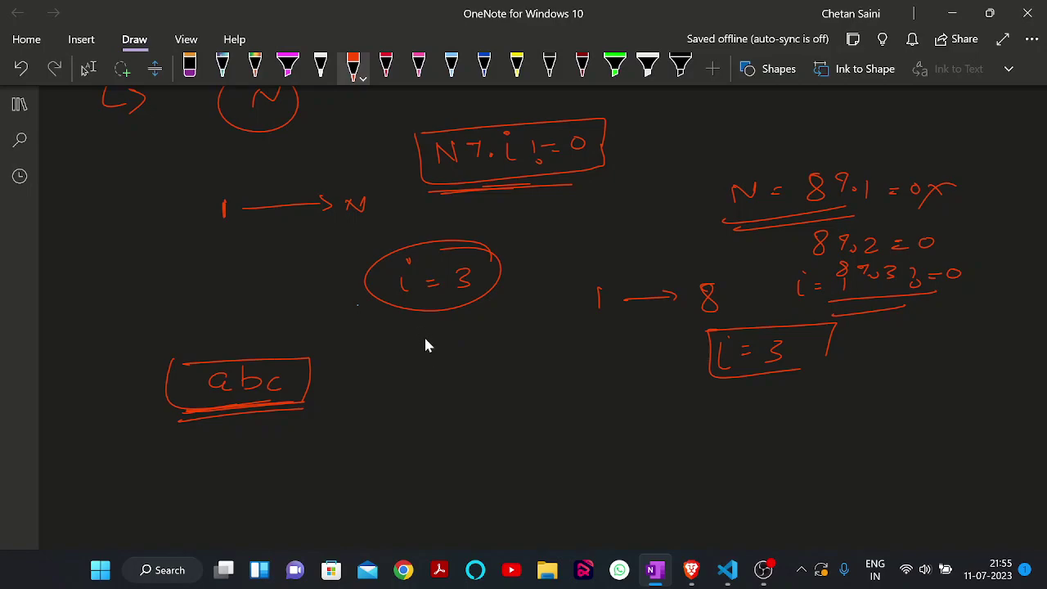
pyautogui.moveTo(464, 330); pyautogui.dragTo(470, 335)
pyautogui.moveTo(278, 461)
pyautogui.mouseDown()
pyautogui.moveTo(281, 473)
pyautogui.moveTo(454, 470)
pyautogui.mouseUp()
pyautogui.moveTo(244, 485); pyautogui.dragTo(493, 479)
pyautogui.moveTo(243, 447)
pyautogui.mouseDown()
pyautogui.moveTo(322, 439)
pyautogui.moveTo(471, 464)
pyautogui.moveTo(297, 489)
pyautogui.mouseUp()
pyautogui.moveTo(523, 458)
pyautogui.mouseDown()
pyautogui.moveTo(577, 447)
pyautogui.moveTo(564, 469)
pyautogui.moveTo(572, 475)
pyautogui.mouseUp()
# Draw a curved arrow below the 'abcabcab' box and write the letters as a single column.
pyautogui.scroll(-3, 523, 466)
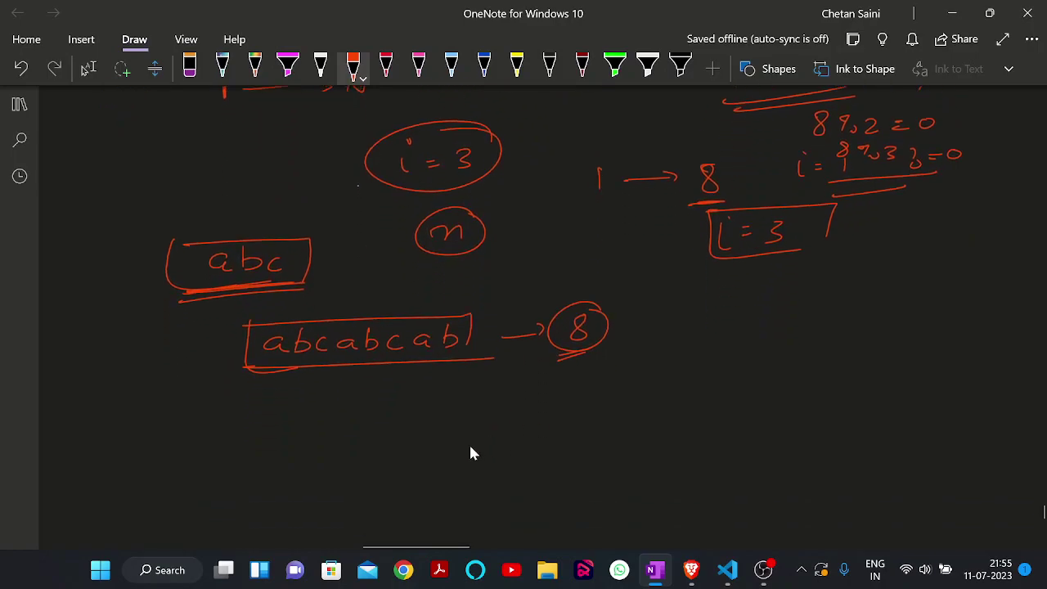
pyautogui.moveTo(224, 348); pyautogui.dragTo(232, 423)
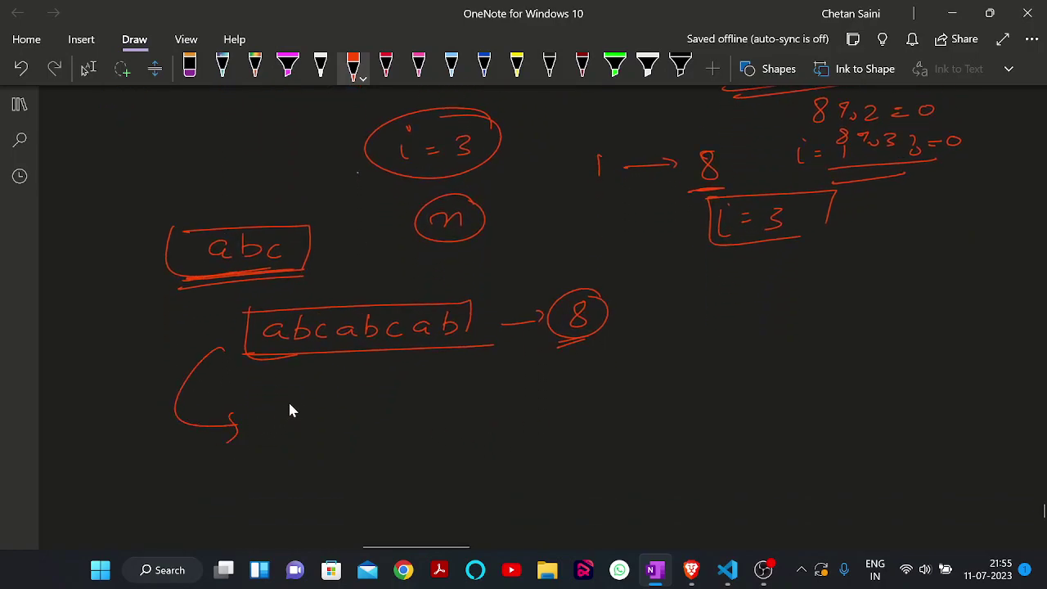
pyautogui.scroll(1, 287, 343)
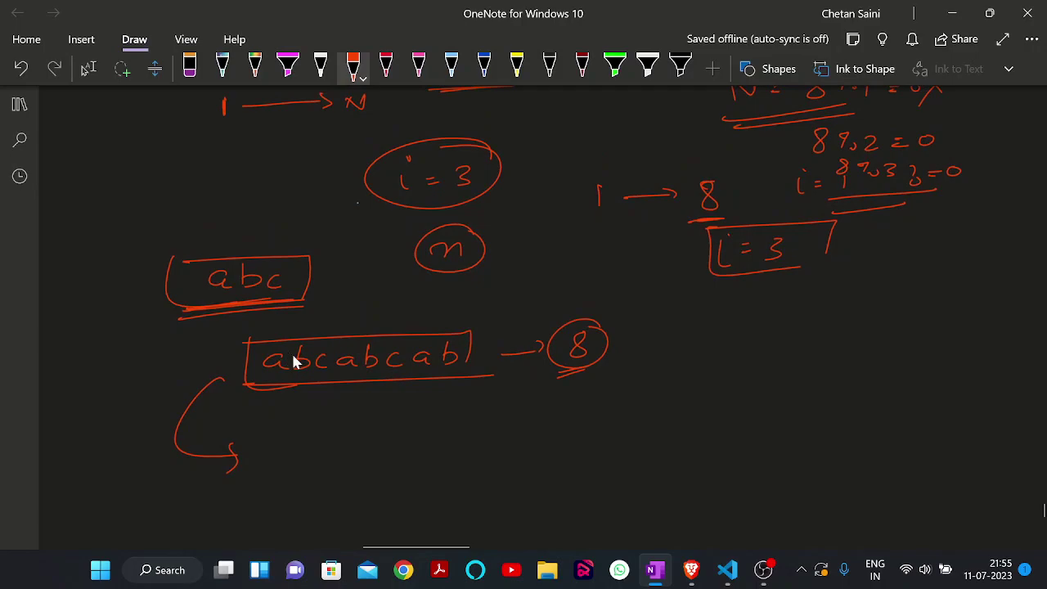
pyautogui.moveTo(395, 425); pyautogui.dragTo(431, 424)
pyautogui.scroll(-2, 564, 384)
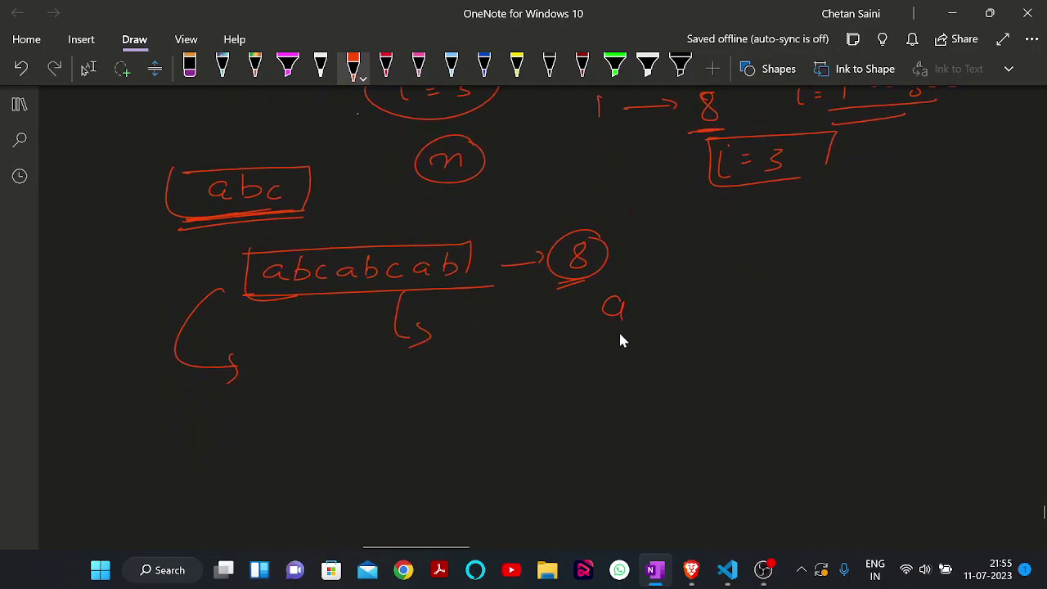
pyautogui.moveTo(611, 412); pyautogui.dragTo(609, 459)
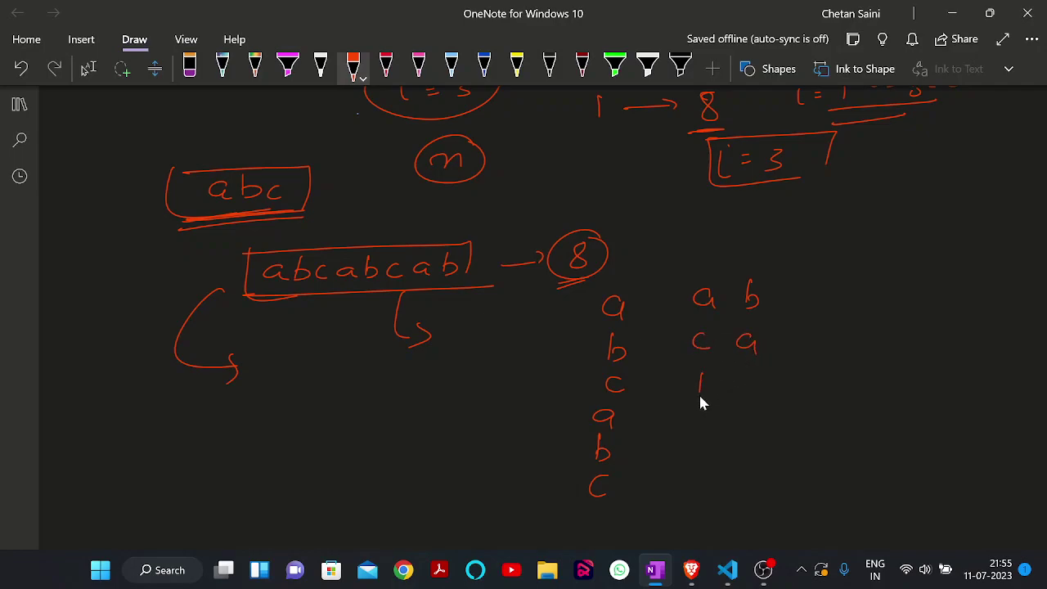
pyautogui.moveTo(700, 381)
pyautogui.mouseDown()
pyautogui.moveTo(703, 392)
pyautogui.moveTo(755, 398)
pyautogui.moveTo(764, 439)
pyautogui.moveTo(776, 434)
pyautogui.mouseUp()
# Ink the two- and four-column grids, strike out the incomplete 'c a b' row, and begin a single row.
pyautogui.moveTo(907, 304); pyautogui.dragTo(921, 301)
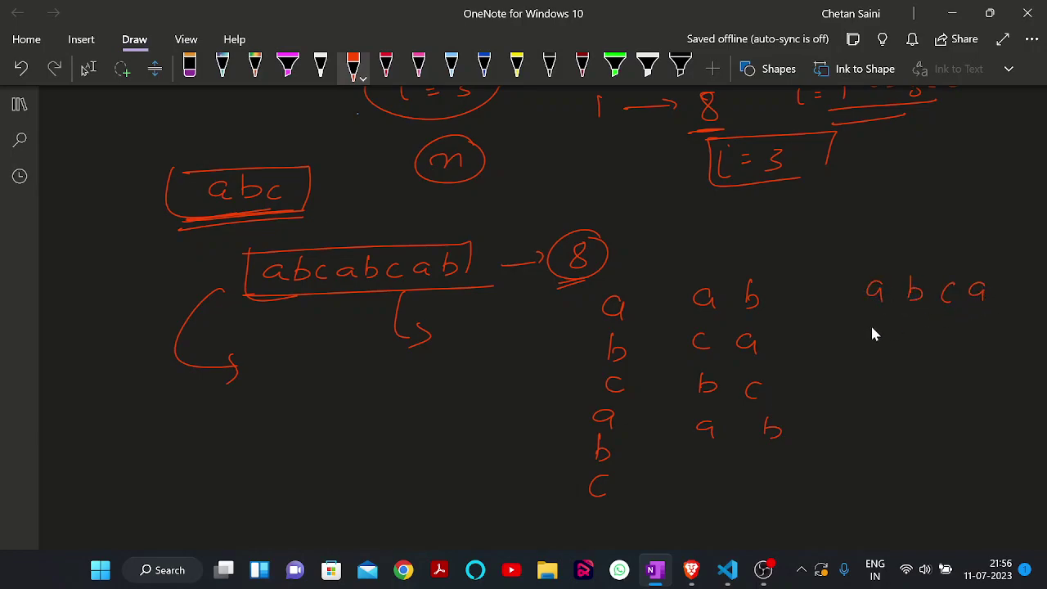
pyautogui.moveTo(869, 329)
pyautogui.mouseDown()
pyautogui.moveTo(878, 352)
pyautogui.moveTo(993, 350)
pyautogui.mouseUp()
pyautogui.moveTo(873, 378)
pyautogui.mouseDown()
pyautogui.moveTo(868, 397)
pyautogui.moveTo(989, 384)
pyautogui.mouseUp()
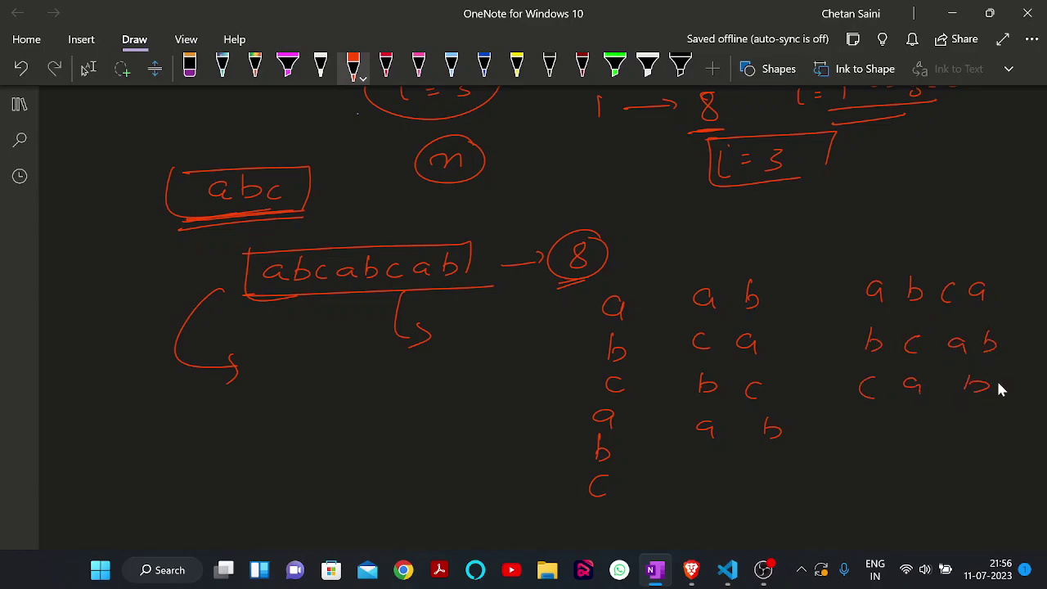
pyautogui.moveTo(865, 385); pyautogui.dragTo(990, 383)
pyautogui.moveTo(981, 391); pyautogui.dragTo(888, 397)
pyautogui.hscroll(1, 941, 332)
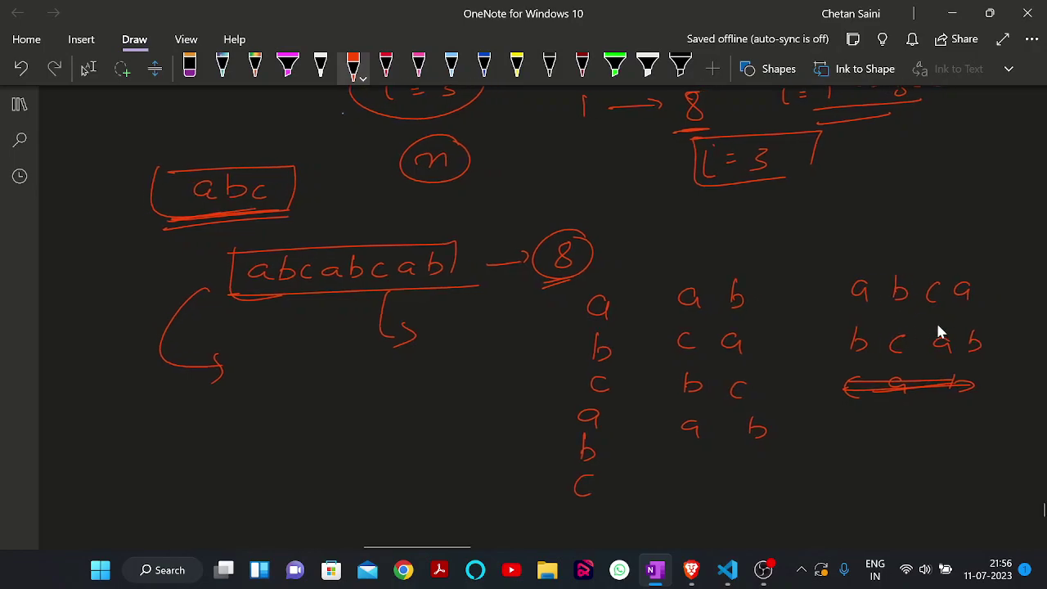
pyautogui.hscroll(10, 940, 331)
pyautogui.moveTo(786, 290); pyautogui.dragTo(790, 304)
pyautogui.moveTo(816, 283)
pyautogui.mouseDown()
pyautogui.moveTo(818, 304)
pyautogui.moveTo(864, 302)
pyautogui.mouseUp()
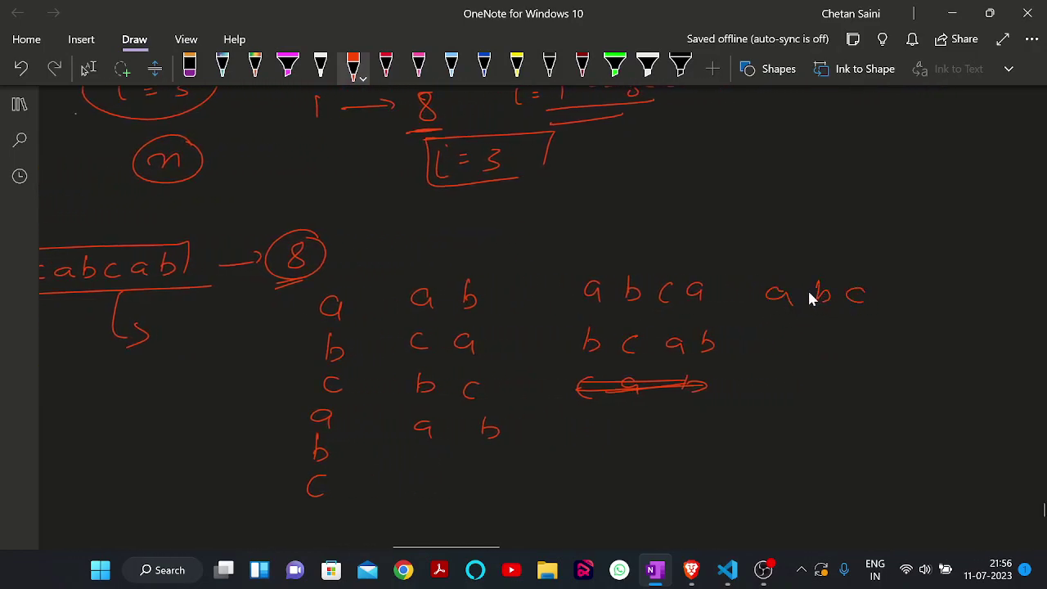
# After a look at the Codeforces statement, finish the eight-letter single row 'abcabcab' in OneNote.
pyautogui.click(691, 570)
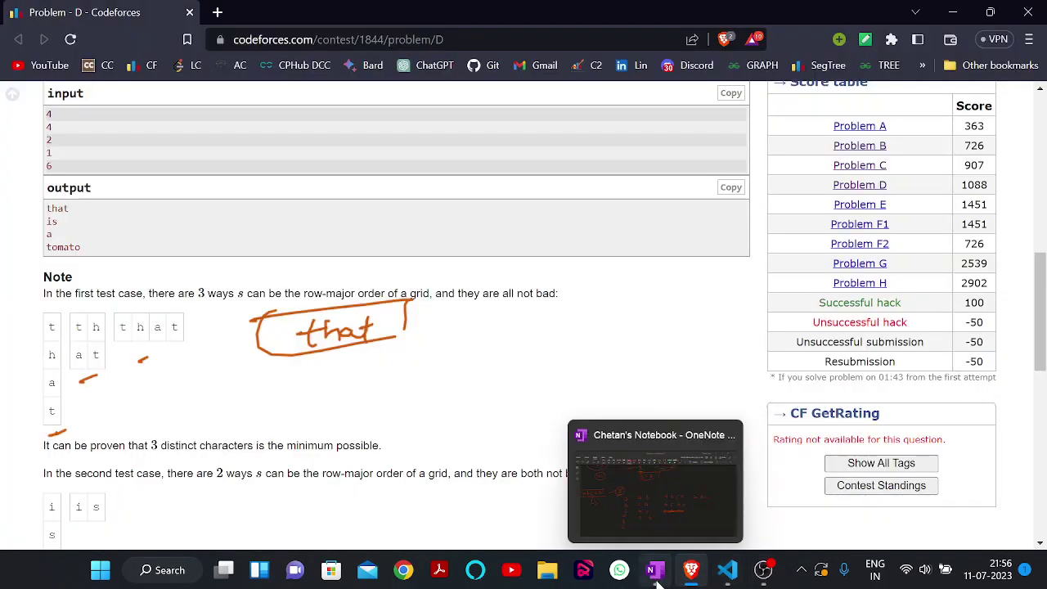
pyautogui.click(657, 576)
pyautogui.hscroll(5, 829, 294)
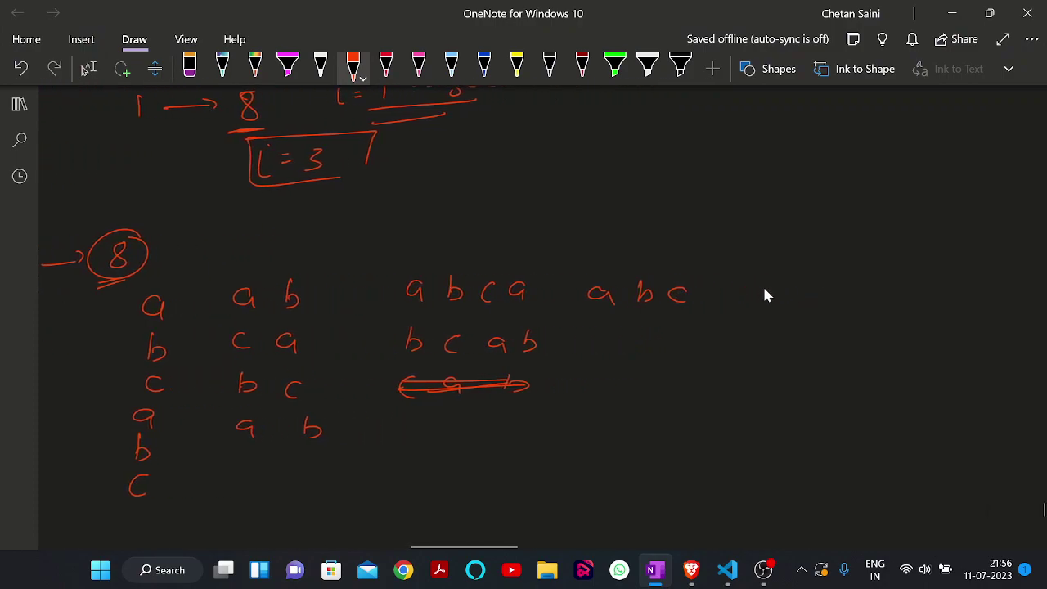
pyautogui.moveTo(704, 288)
pyautogui.mouseDown()
pyautogui.moveTo(708, 304)
pyautogui.moveTo(740, 306)
pyautogui.mouseUp()
pyautogui.moveTo(769, 301); pyautogui.dragTo(767, 314)
pyautogui.moveTo(811, 291); pyautogui.dragTo(813, 307)
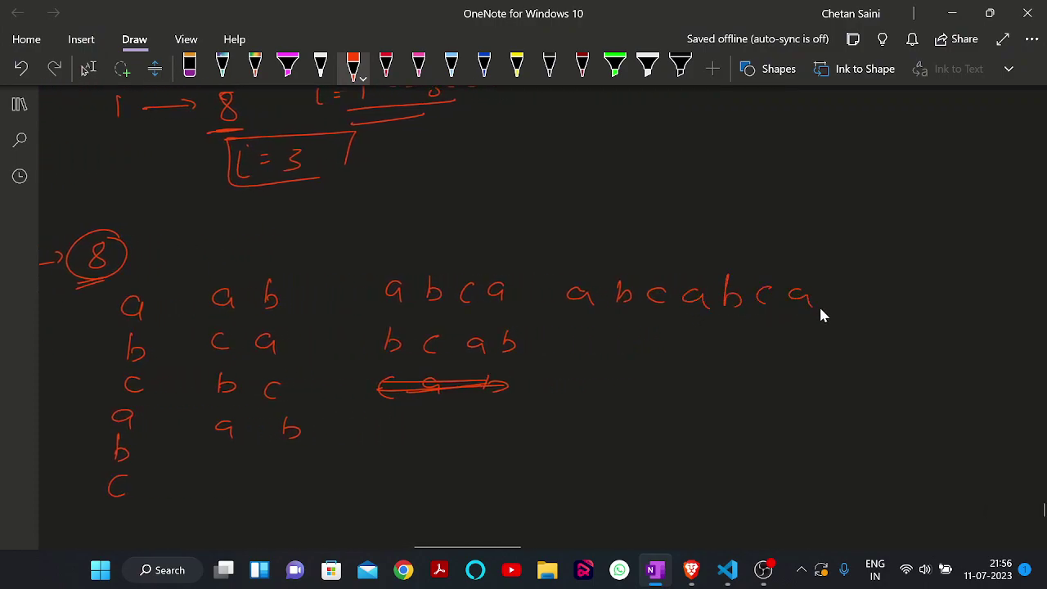
pyautogui.moveTo(835, 274); pyautogui.dragTo(842, 299)
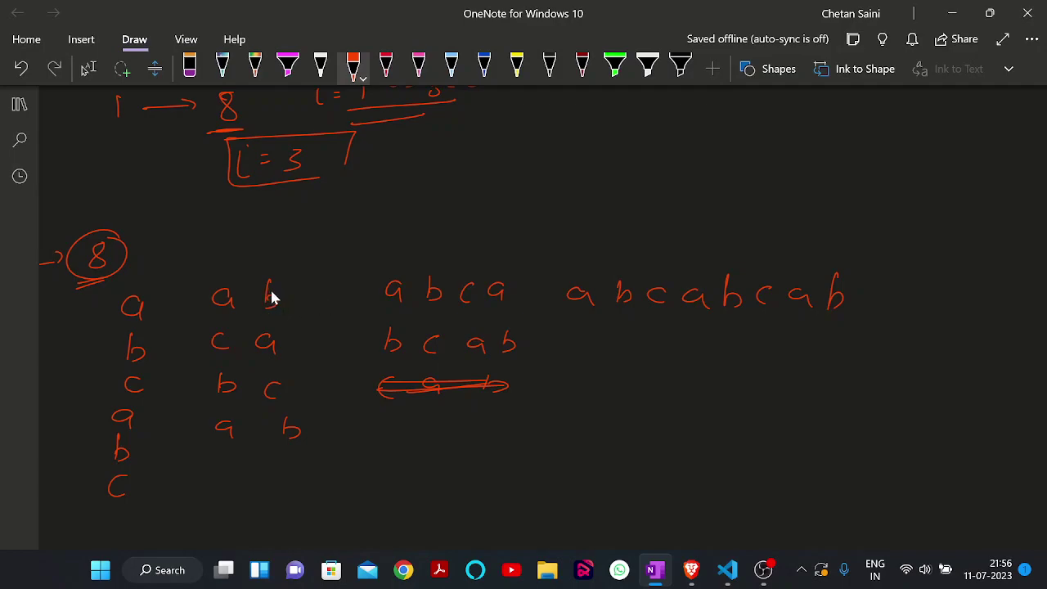
pyautogui.hscroll(-14, 245, 294)
pyautogui.hscroll(11, 454, 308)
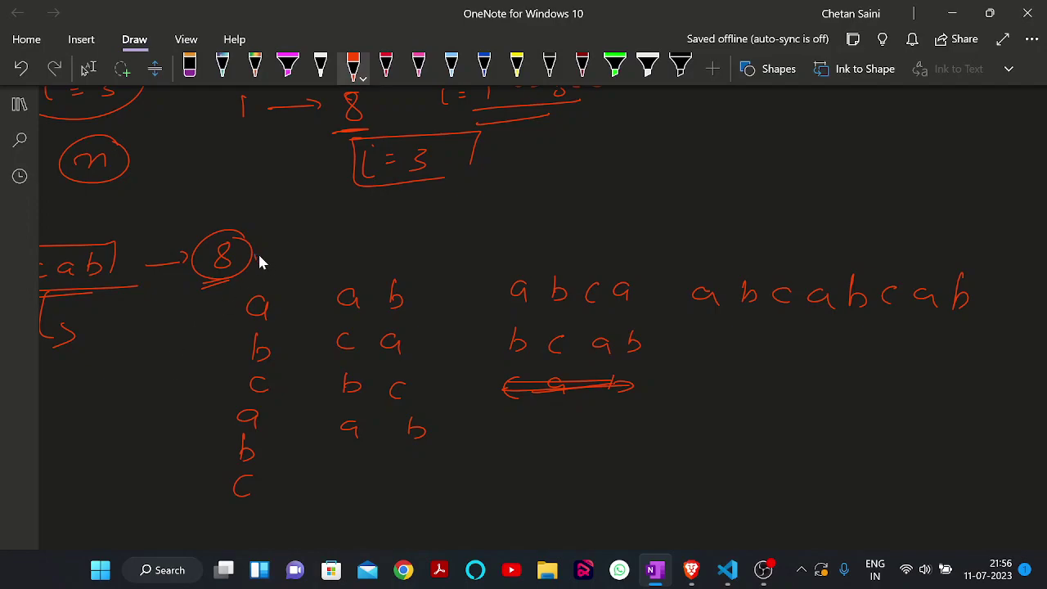
# Draw check marks over each of the 1-, 2-, 4- and 8-wide layouts.
pyautogui.moveTo(255, 260); pyautogui.dragTo(316, 244)
pyautogui.moveTo(404, 233)
pyautogui.mouseDown()
pyautogui.moveTo(433, 237)
pyautogui.moveTo(458, 224)
pyautogui.mouseUp()
pyautogui.moveTo(657, 237); pyautogui.dragTo(699, 232)
pyautogui.moveTo(775, 237); pyautogui.dragTo(813, 229)
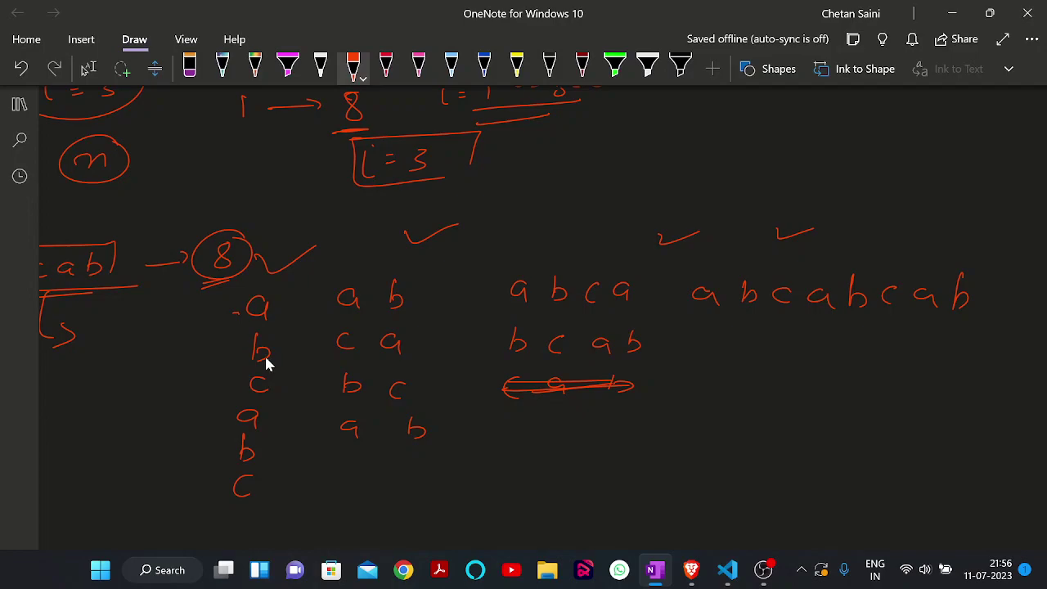
pyautogui.scroll(-2, 251, 393)
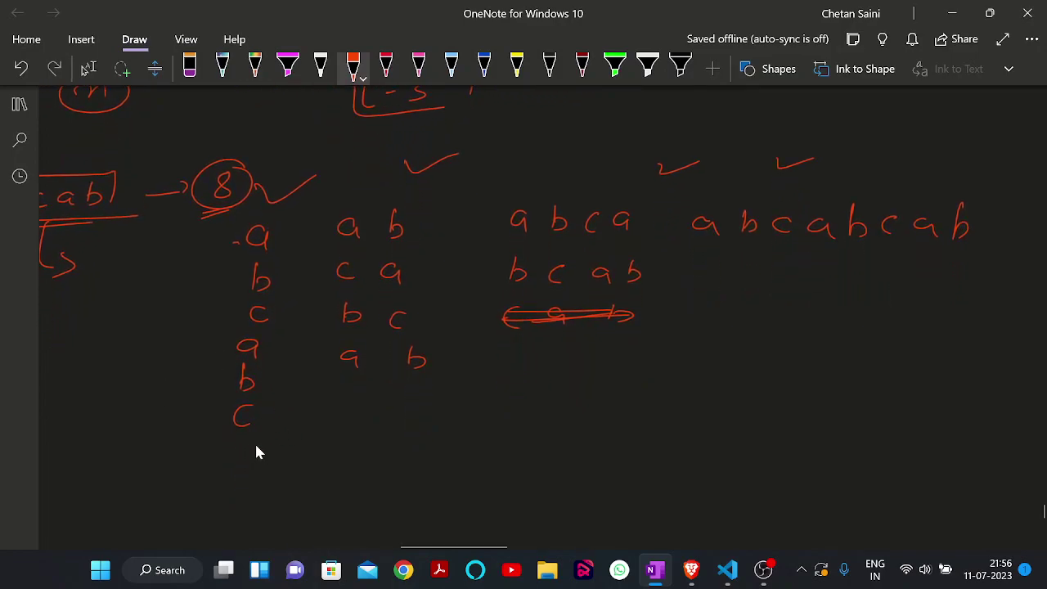
# Write underlined, circled 'i' and 'i+1' under the single column, ring it, and arrow a to b.
pyautogui.moveTo(291, 448)
pyautogui.mouseDown()
pyautogui.moveTo(298, 453)
pyautogui.moveTo(303, 432)
pyautogui.mouseUp()
pyautogui.moveTo(390, 448)
pyautogui.mouseDown()
pyautogui.moveTo(386, 464)
pyautogui.moveTo(423, 462)
pyautogui.mouseUp()
pyautogui.moveTo(352, 465)
pyautogui.mouseDown()
pyautogui.moveTo(438, 429)
pyautogui.moveTo(440, 441)
pyautogui.mouseUp()
pyautogui.moveTo(282, 475); pyautogui.dragTo(409, 480)
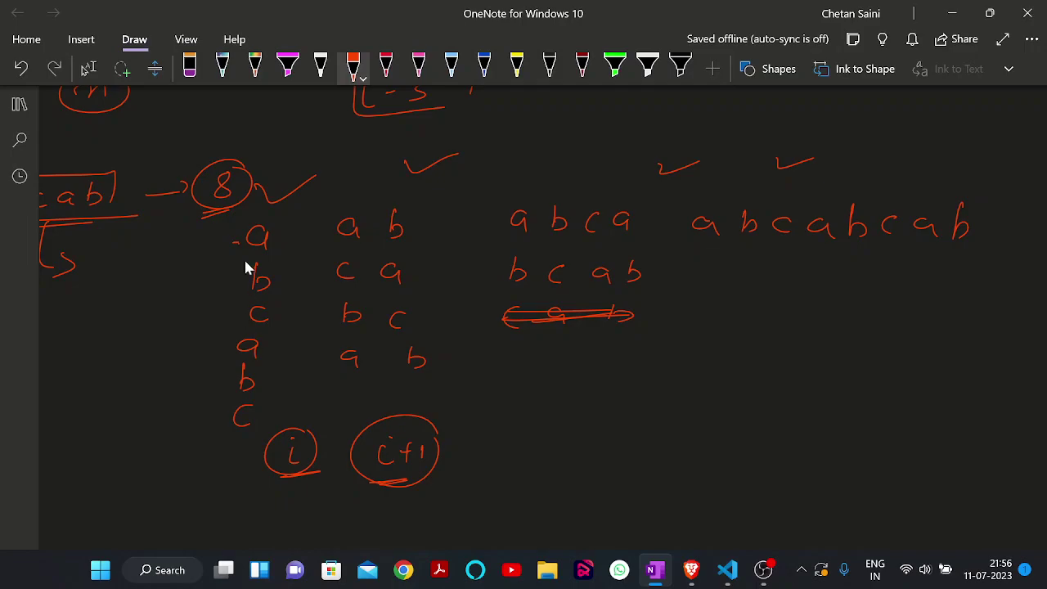
pyautogui.moveTo(278, 217)
pyautogui.mouseDown()
pyautogui.moveTo(196, 338)
pyautogui.moveTo(256, 432)
pyautogui.moveTo(288, 319)
pyautogui.moveTo(273, 234)
pyautogui.moveTo(257, 227)
pyautogui.mouseUp()
pyautogui.moveTo(239, 243); pyautogui.dragTo(246, 318)
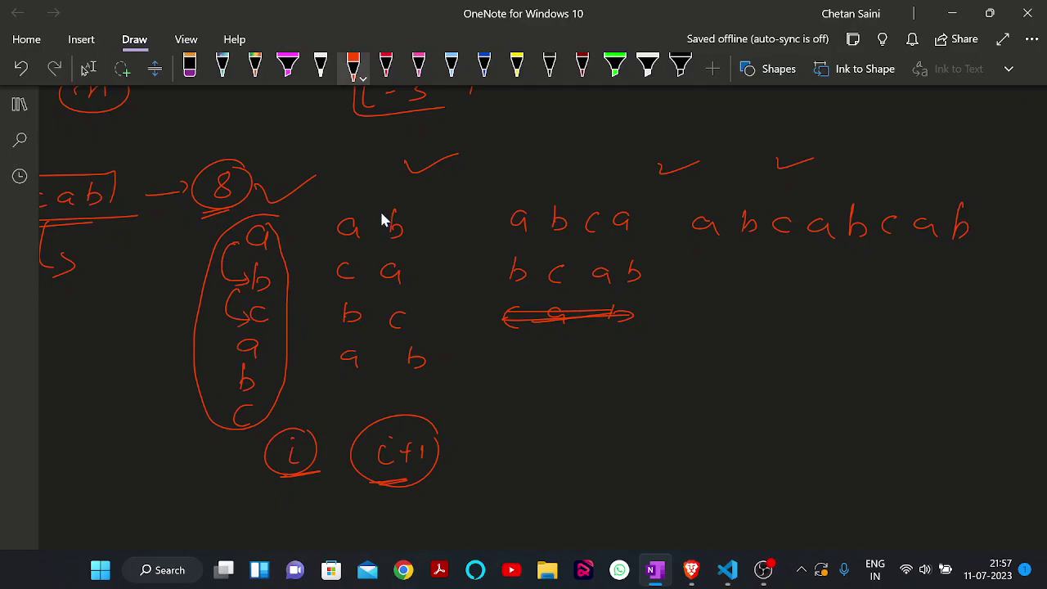
# Draw a box around the two-column grid with reading-order arrows and underline its top-row b.
pyautogui.moveTo(409, 196)
pyautogui.mouseDown()
pyautogui.moveTo(350, 202)
pyautogui.moveTo(311, 385)
pyautogui.moveTo(433, 384)
pyautogui.moveTo(432, 255)
pyautogui.moveTo(430, 376)
pyautogui.moveTo(579, 373)
pyautogui.mouseUp()
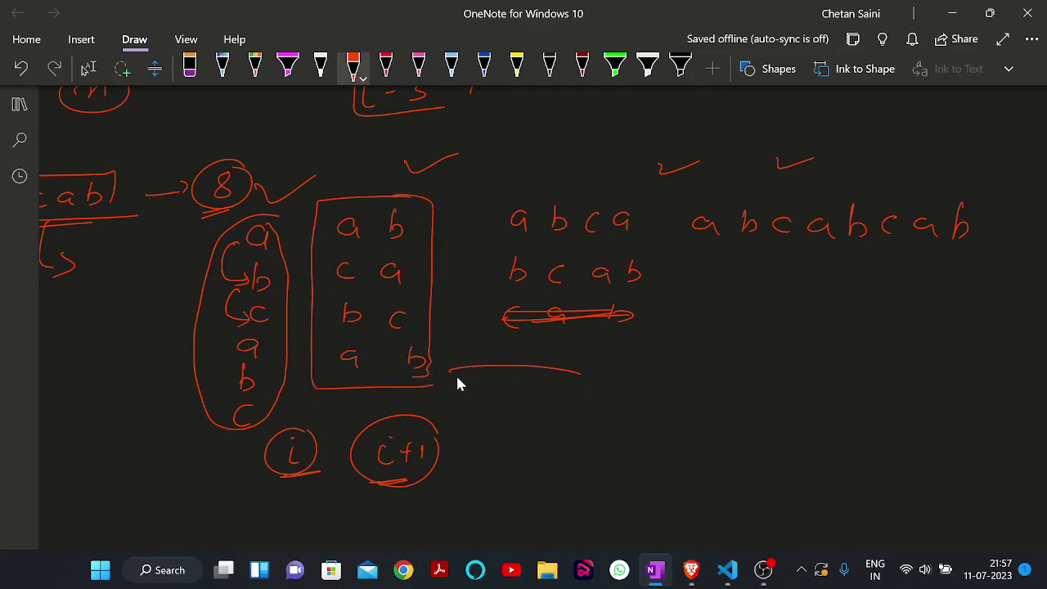
pyautogui.moveTo(450, 374)
pyautogui.mouseDown()
pyautogui.moveTo(482, 432)
pyautogui.moveTo(531, 431)
pyautogui.mouseUp()
pyautogui.moveTo(532, 427); pyautogui.dragTo(533, 442)
pyautogui.moveTo(580, 381); pyautogui.dragTo(576, 358)
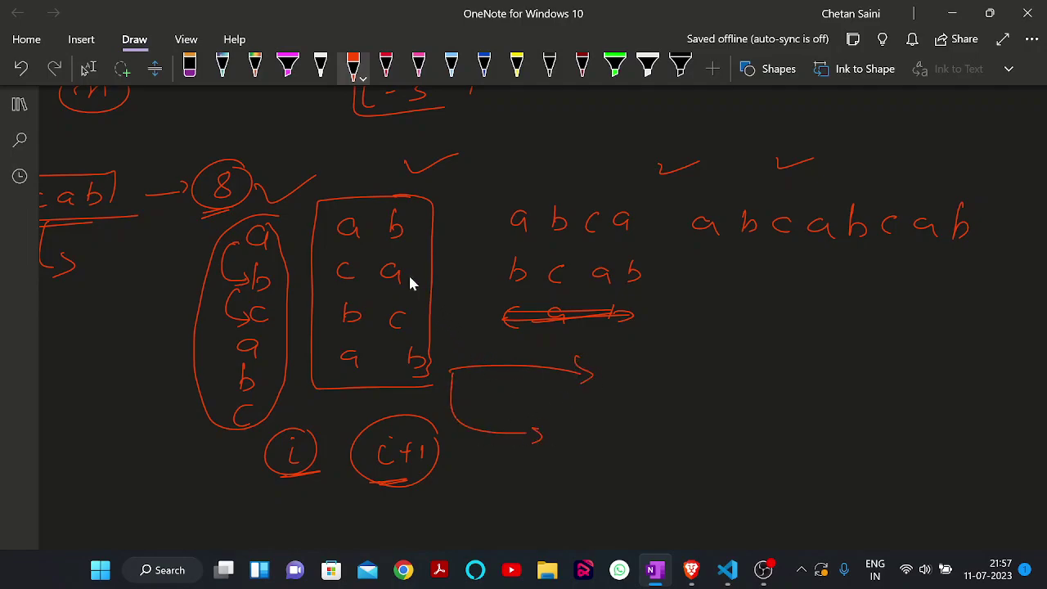
pyautogui.moveTo(388, 238); pyautogui.dragTo(406, 237)
# Underline the i+1 label and the second-row c, then write a circled 'i+2' with a looping arrow.
pyautogui.moveTo(273, 506); pyautogui.dragTo(389, 489)
pyautogui.moveTo(325, 497); pyautogui.dragTo(390, 488)
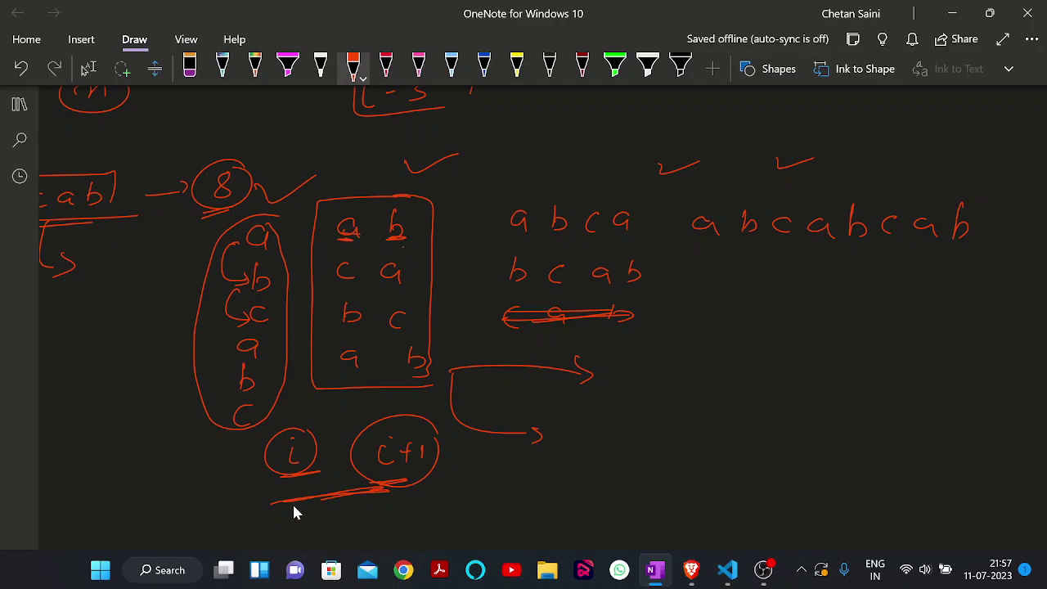
pyautogui.moveTo(296, 512); pyautogui.dragTo(384, 491)
pyautogui.moveTo(339, 285); pyautogui.dragTo(356, 284)
pyautogui.moveTo(576, 376)
pyautogui.mouseDown()
pyautogui.moveTo(508, 425)
pyautogui.moveTo(629, 407)
pyautogui.mouseUp()
pyautogui.moveTo(618, 462)
pyautogui.mouseDown()
pyautogui.moveTo(659, 467)
pyautogui.moveTo(596, 486)
pyautogui.moveTo(677, 458)
pyautogui.mouseUp()
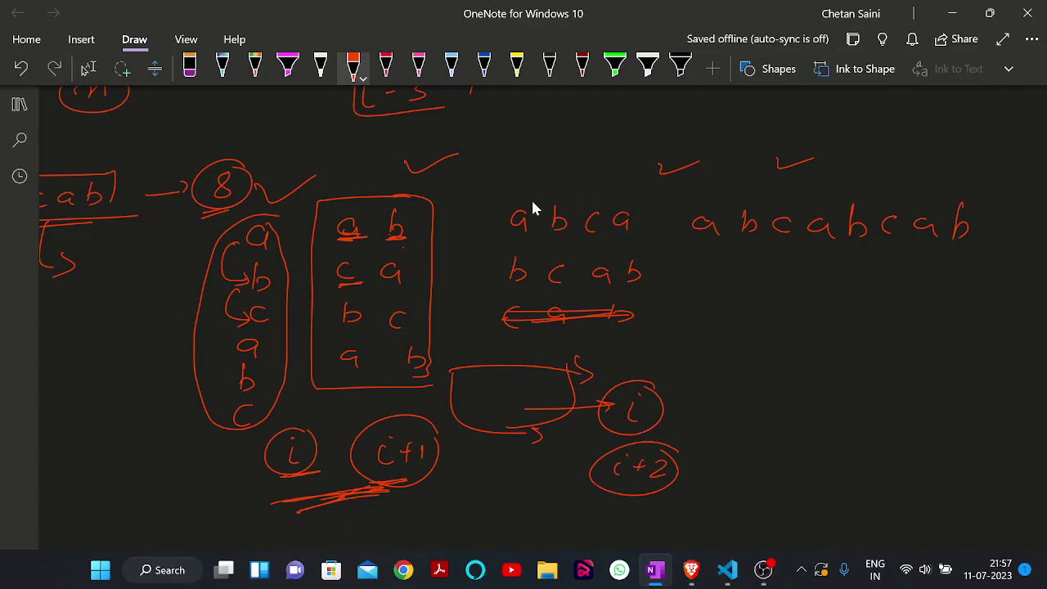
pyautogui.moveTo(477, 195)
pyautogui.mouseDown()
pyautogui.moveTo(669, 193)
pyautogui.moveTo(654, 280)
pyautogui.moveTo(689, 282)
pyautogui.mouseUp()
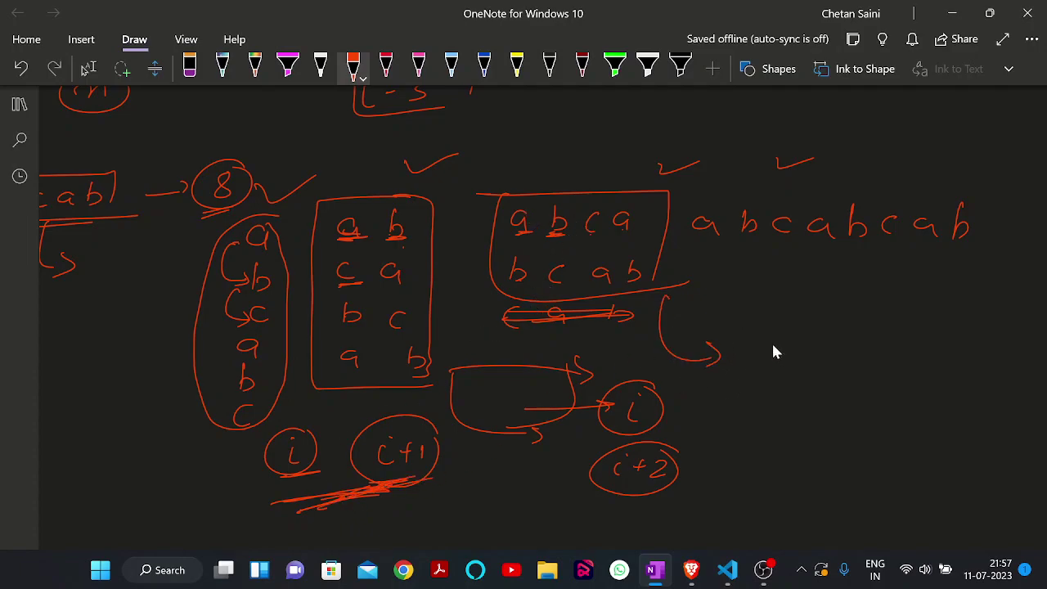
# Label the four-column grid's neighbours 'i' and 'i+4' and bracket the single row 'abcabcab'.
pyautogui.moveTo(774, 347)
pyautogui.mouseDown()
pyautogui.moveTo(776, 360)
pyautogui.moveTo(759, 341)
pyautogui.moveTo(781, 330)
pyautogui.mouseUp()
pyautogui.moveTo(766, 406)
pyautogui.mouseDown()
pyautogui.moveTo(807, 411)
pyautogui.moveTo(823, 400)
pyautogui.moveTo(750, 404)
pyautogui.mouseUp()
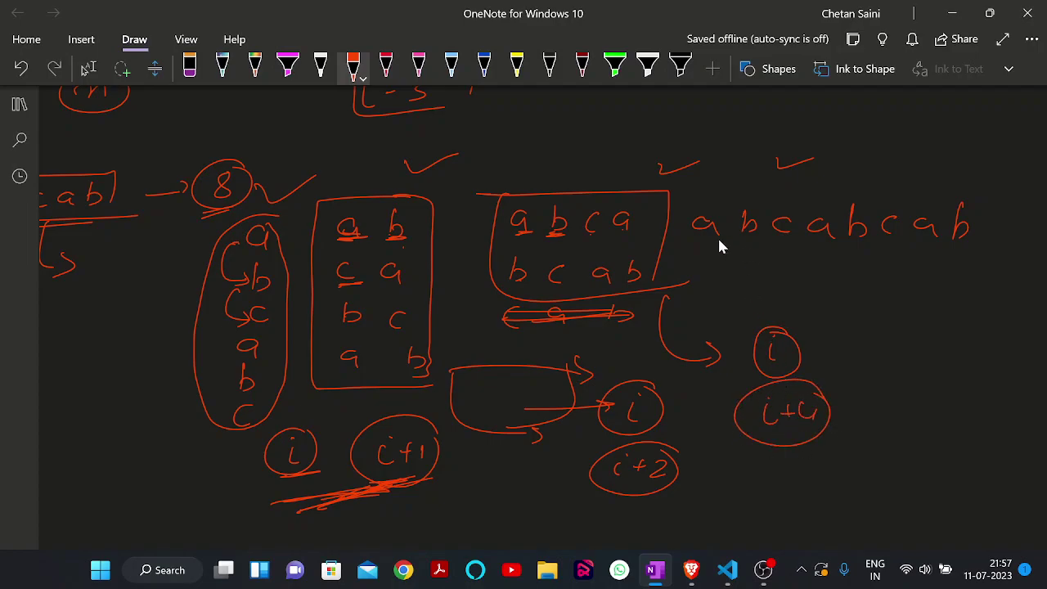
pyautogui.moveTo(708, 244); pyautogui.dragTo(961, 245)
pyautogui.moveTo(745, 196)
pyautogui.mouseDown()
pyautogui.moveTo(1005, 233)
pyautogui.moveTo(697, 235)
pyautogui.mouseUp()
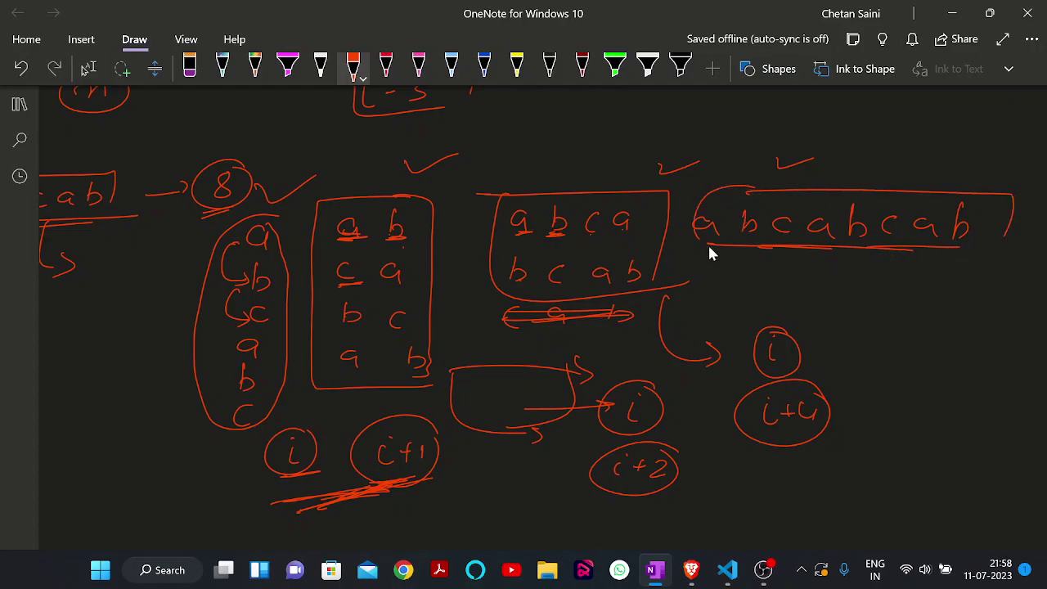
pyautogui.click(887, 283)
pyautogui.moveTo(347, 505); pyautogui.dragTo(449, 471)
# Circle a 3 under the single row and underline the circled 'i' and 'i+4'.
pyautogui.moveTo(937, 358); pyautogui.dragTo(940, 390)
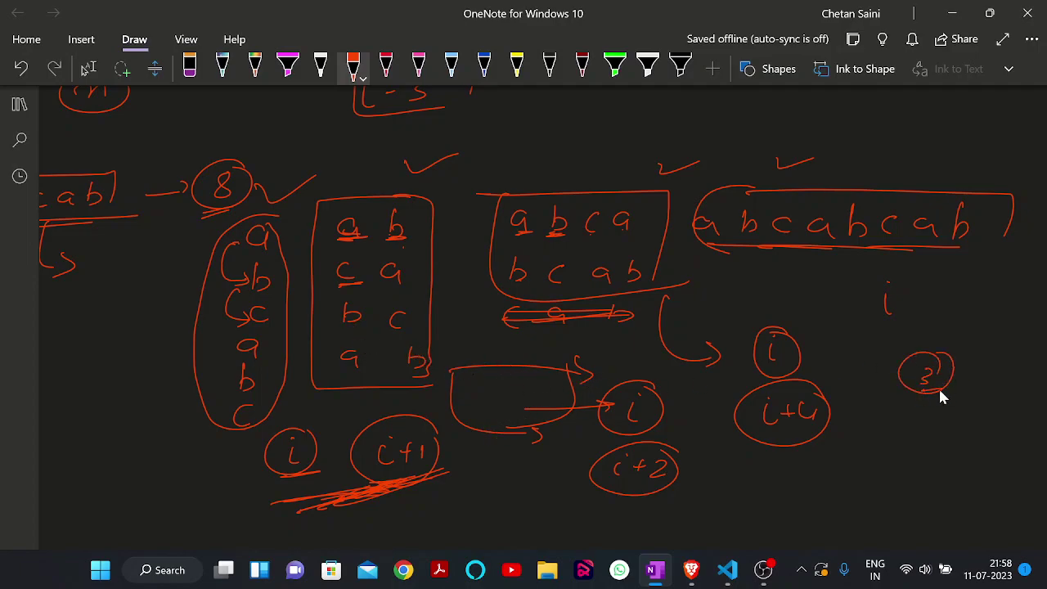
pyautogui.scroll(-2, 302, 450)
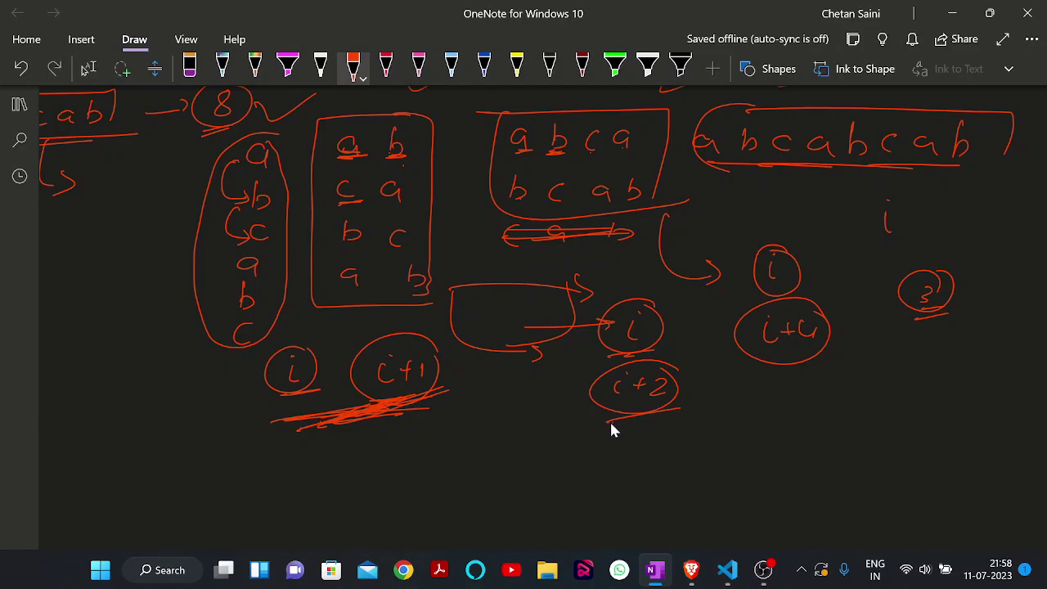
pyautogui.moveTo(761, 289); pyautogui.dragTo(805, 288)
pyautogui.moveTo(754, 363)
pyautogui.mouseDown()
pyautogui.moveTo(828, 354)
pyautogui.moveTo(797, 365)
pyautogui.mouseUp()
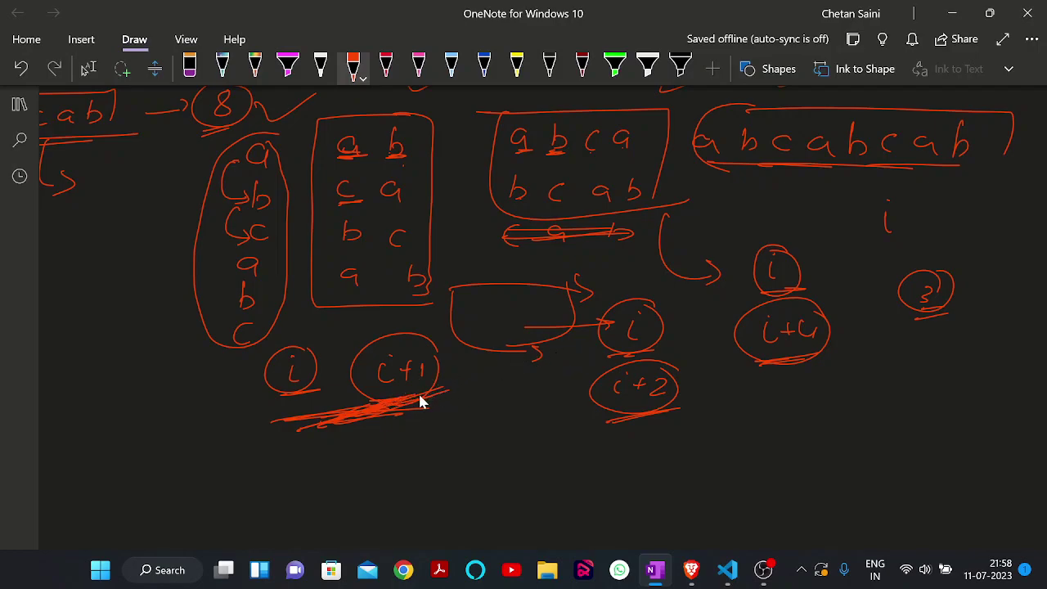
pyautogui.scroll(-3, 411, 401)
# Draw a downward arrow from the 'abcabcab' box and underline its 'bc' in red.
pyautogui.scroll(3, 245, 352)
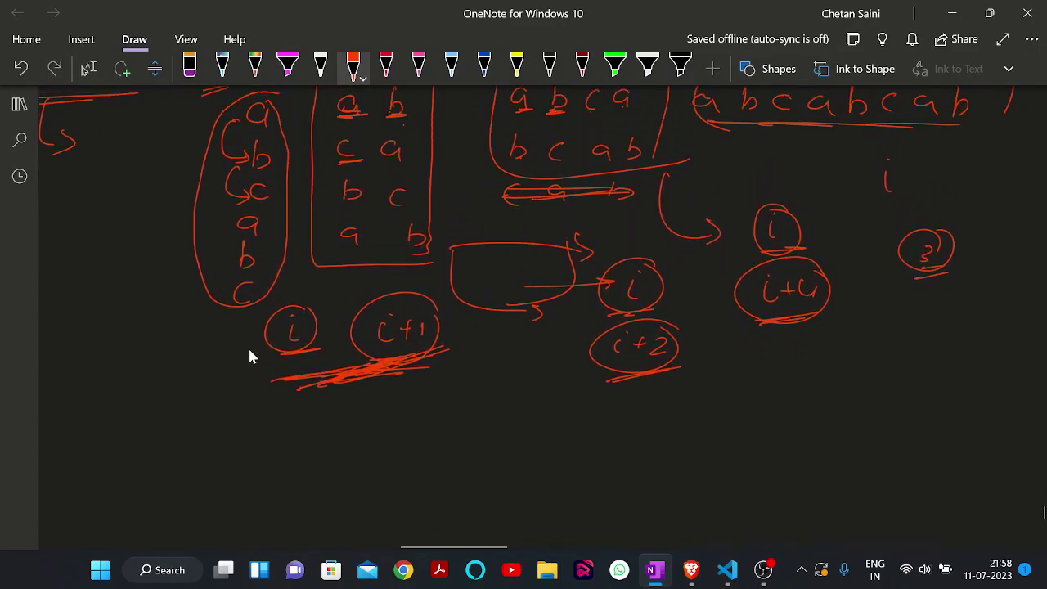
pyautogui.hscroll(-10, 248, 347)
pyautogui.scroll(3, 416, 238)
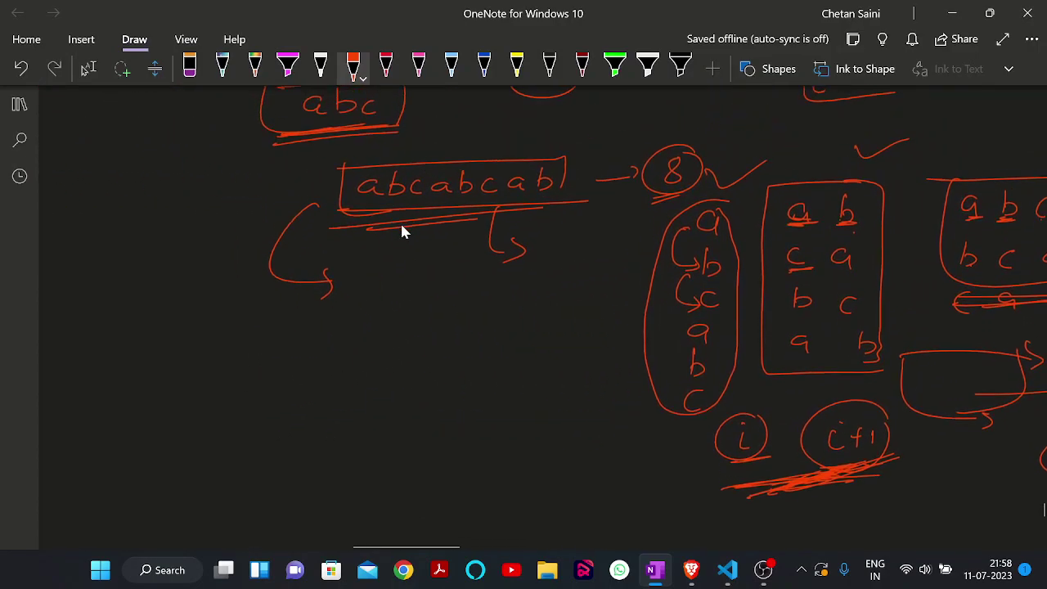
pyautogui.moveTo(399, 216); pyautogui.dragTo(393, 280)
pyautogui.hscroll(2, 370, 286)
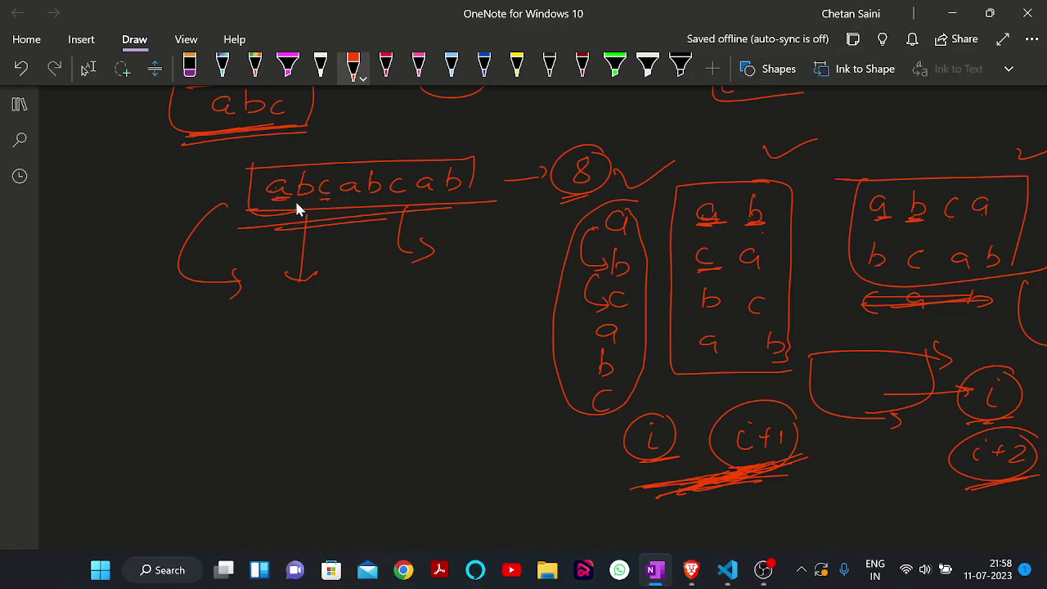
pyautogui.click(385, 68)
pyautogui.moveTo(299, 199)
pyautogui.mouseDown()
pyautogui.moveTo(334, 175)
pyautogui.moveTo(361, 175)
pyautogui.moveTo(385, 199)
pyautogui.moveTo(440, 159)
pyautogui.moveTo(465, 172)
pyautogui.mouseUp()
pyautogui.click(418, 68)
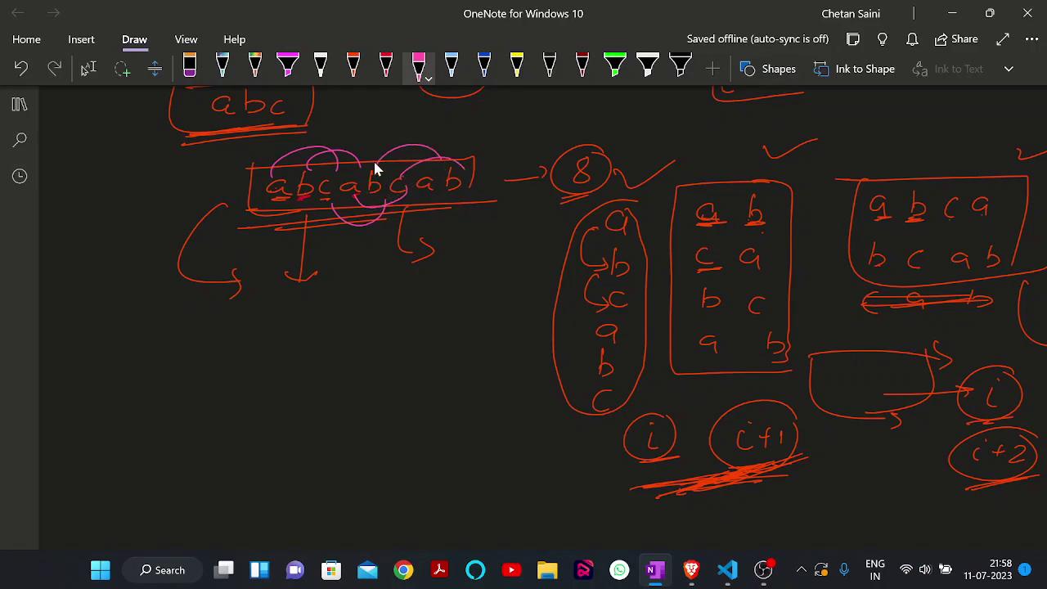
# In white ink, circle matching letters of 'abcabcab', underline it, and start writing 'abcabca' below.
pyautogui.click(320, 66)
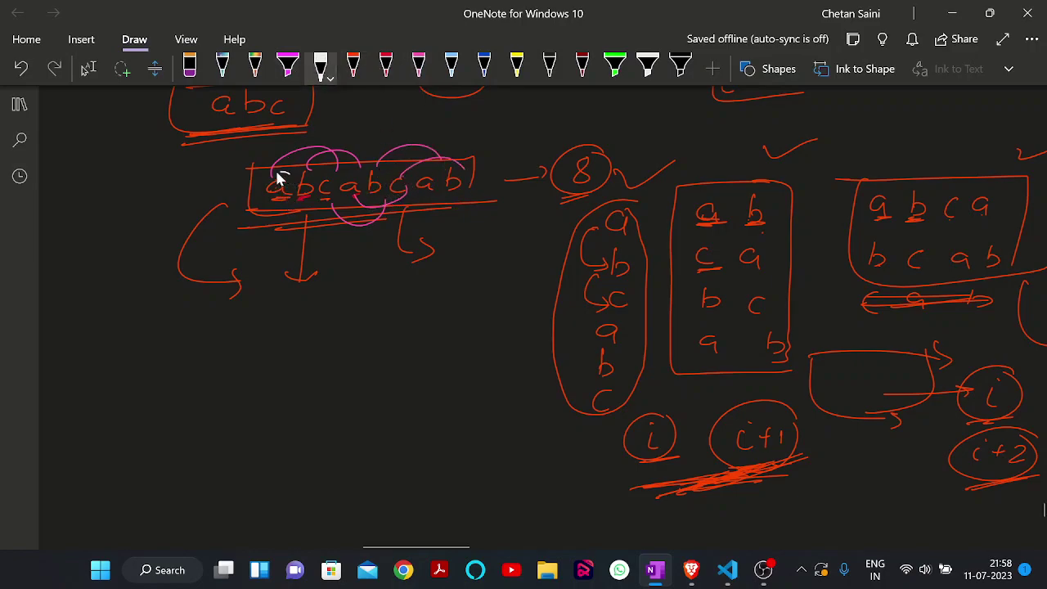
pyautogui.moveTo(278, 179)
pyautogui.mouseDown()
pyautogui.moveTo(287, 201)
pyautogui.moveTo(303, 193)
pyautogui.mouseUp()
pyautogui.moveTo(376, 173)
pyautogui.mouseDown()
pyautogui.moveTo(375, 189)
pyautogui.moveTo(400, 178)
pyautogui.mouseUp()
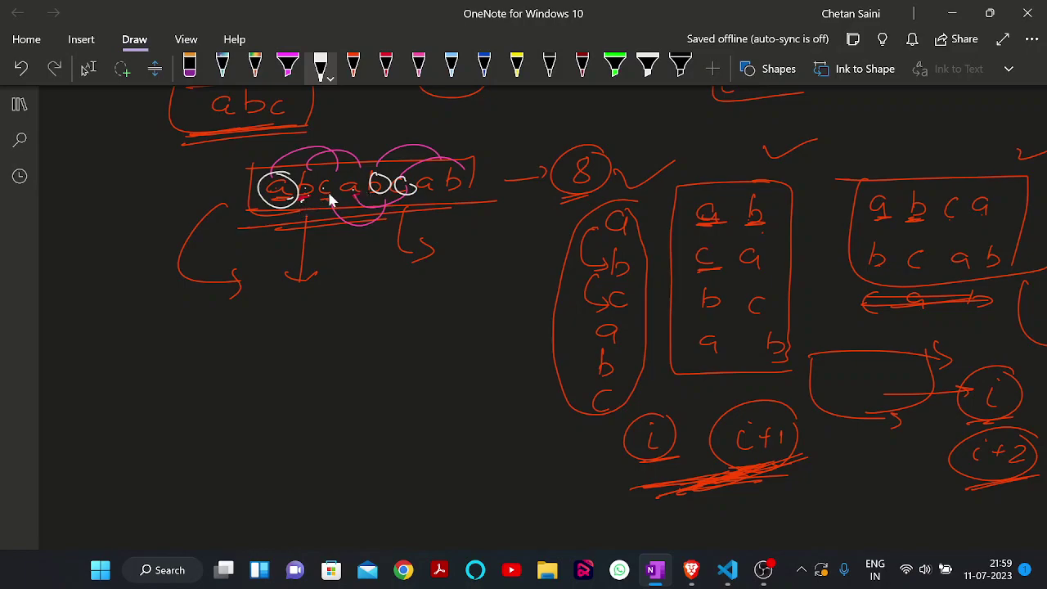
pyautogui.moveTo(257, 235); pyautogui.dragTo(459, 209)
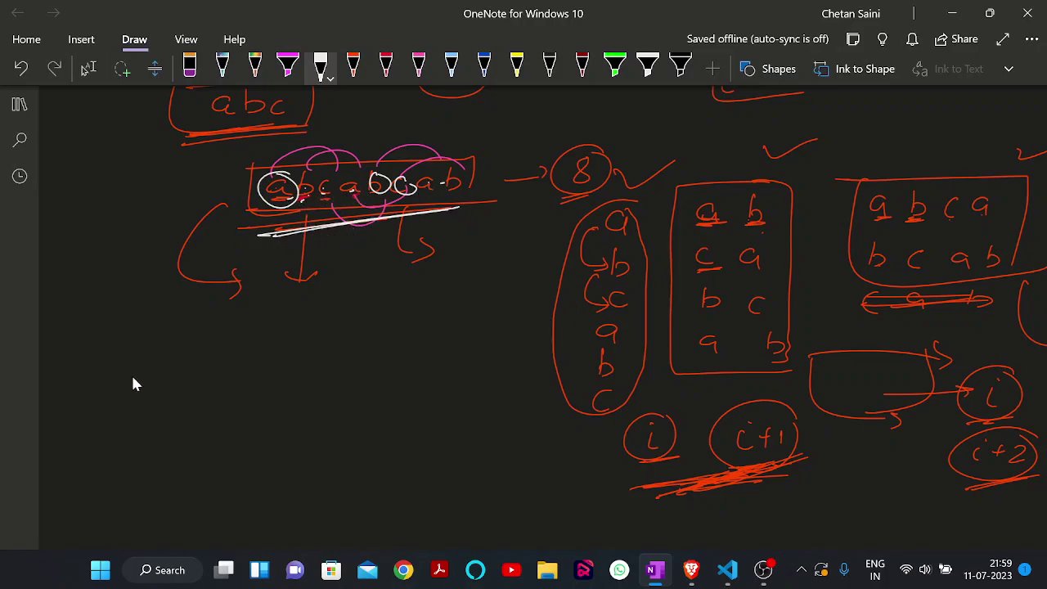
pyautogui.moveTo(194, 377)
pyautogui.mouseDown()
pyautogui.moveTo(191, 392)
pyautogui.moveTo(223, 390)
pyautogui.mouseUp()
pyautogui.moveTo(250, 364); pyautogui.dragTo(251, 388)
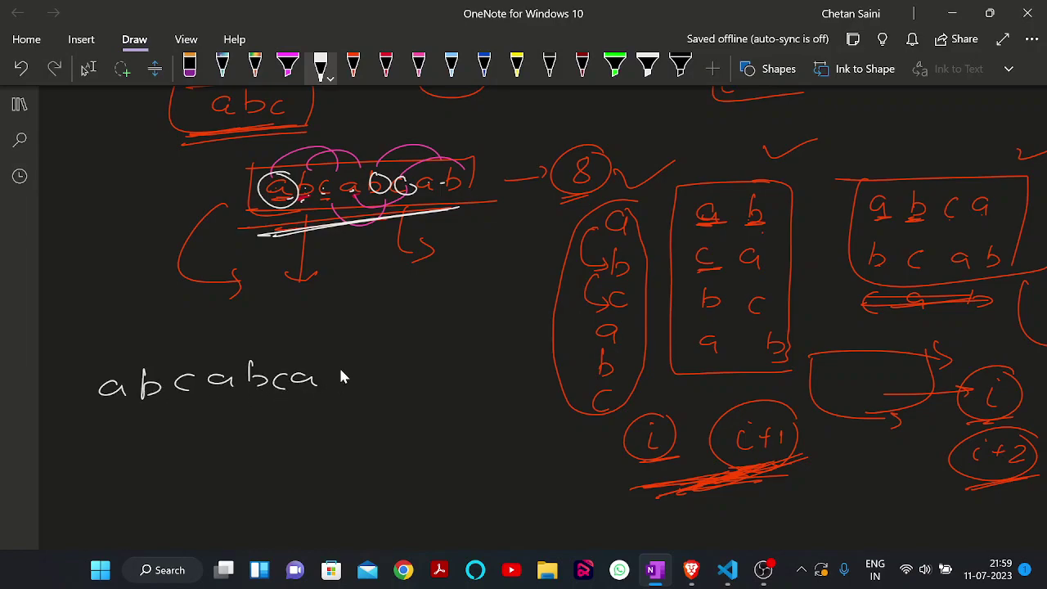
# Complete the white 'abcabcab' string and underline it.
pyautogui.moveTo(337, 362); pyautogui.dragTo(356, 383)
pyautogui.moveTo(107, 432); pyautogui.dragTo(383, 398)
pyautogui.scroll(-1, 272, 399)
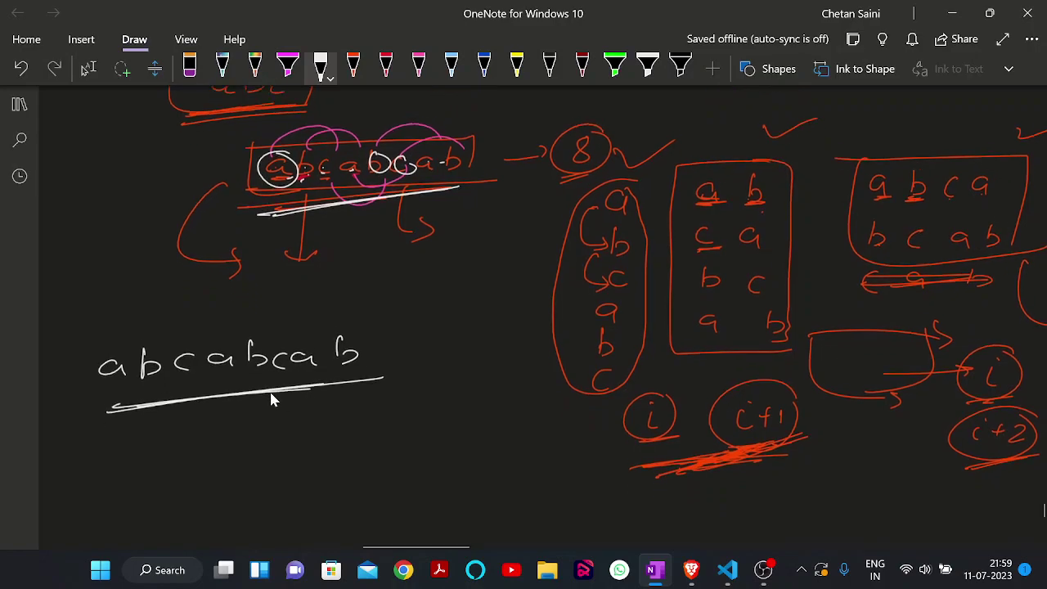
pyautogui.scroll(-1, 272, 399)
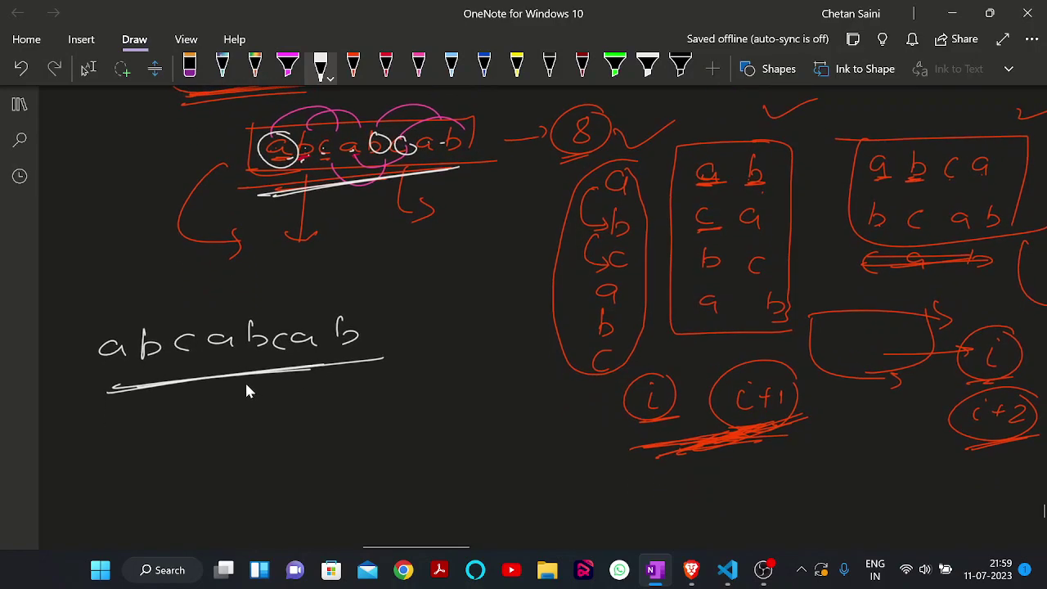
pyautogui.scroll(-5, 249, 389)
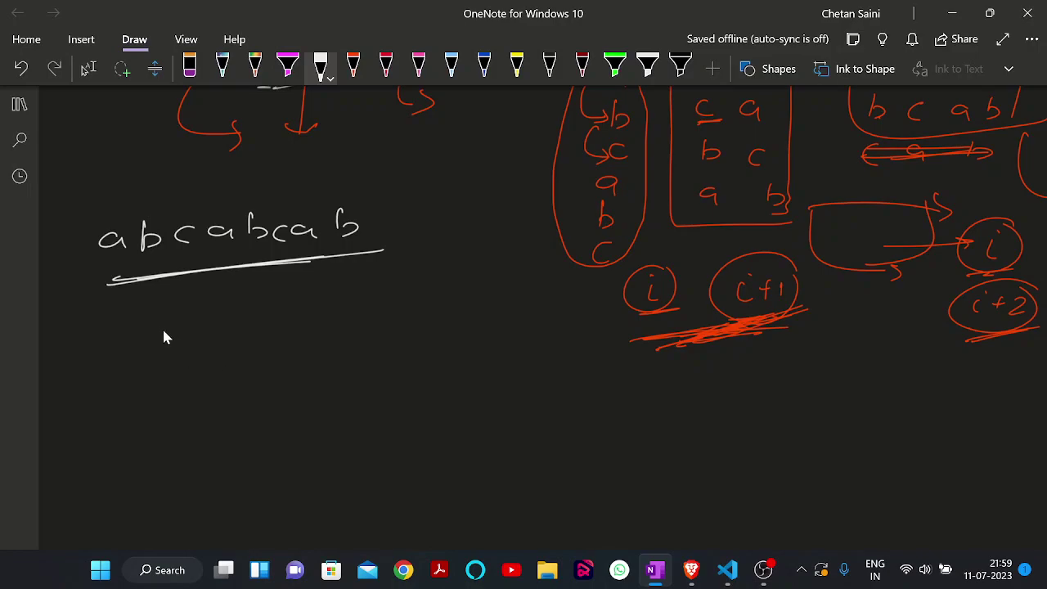
# Handwrite a circled 'i' and a circled 'i+3' beneath the string.
pyautogui.moveTo(149, 363); pyautogui.dragTo(149, 381)
pyautogui.moveTo(146, 344); pyautogui.dragTo(173, 348)
pyautogui.moveTo(308, 364); pyautogui.dragTo(321, 365)
pyautogui.moveTo(315, 358); pyautogui.dragTo(315, 373)
pyautogui.moveTo(329, 355); pyautogui.dragTo(330, 374)
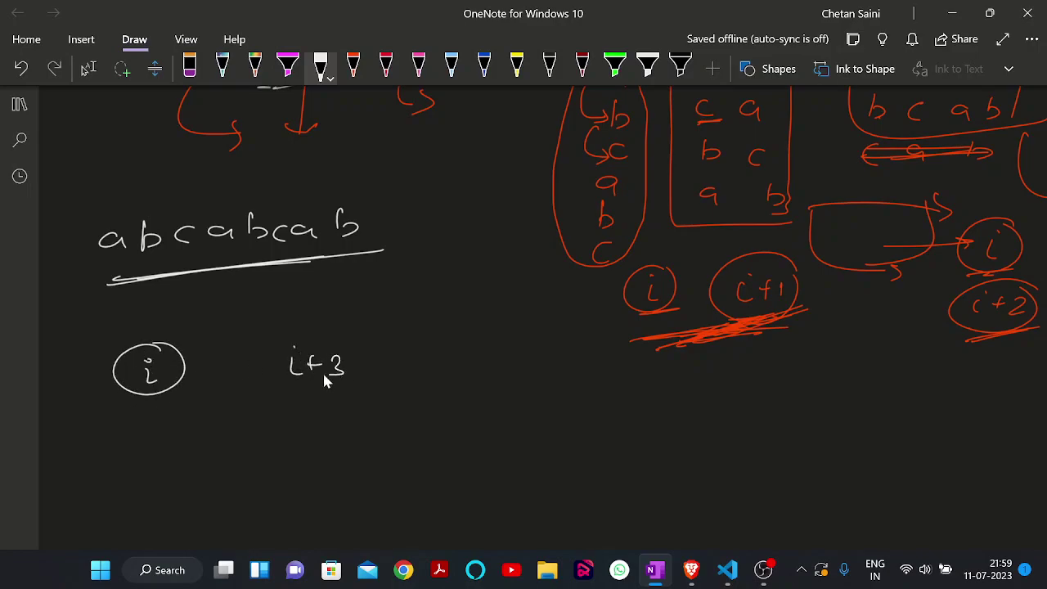
pyautogui.moveTo(351, 337)
pyautogui.mouseDown()
pyautogui.moveTo(295, 391)
pyautogui.moveTo(353, 337)
pyautogui.mouseUp()
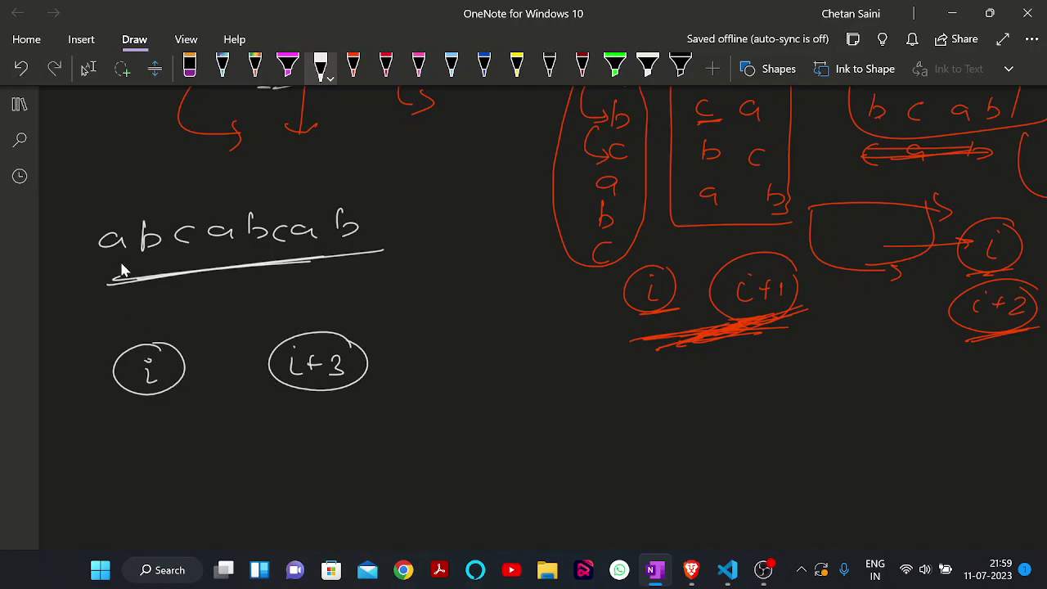
# Write 'a' under both circled 'i' and 'i+3', then underline each.
pyautogui.moveTo(166, 421); pyautogui.dragTo(172, 427)
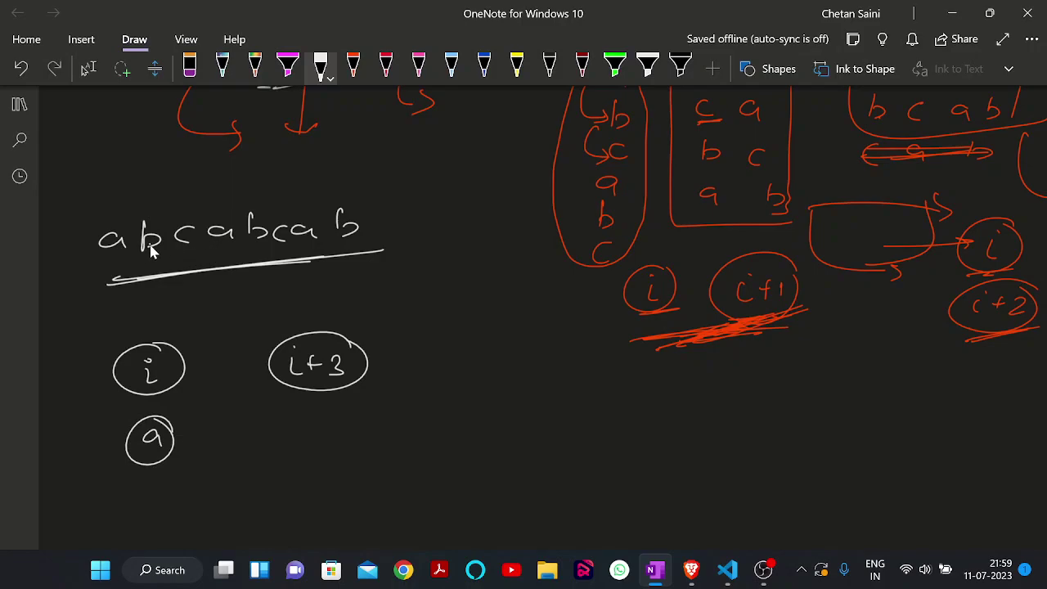
pyautogui.moveTo(337, 458); pyautogui.dragTo(351, 457)
pyautogui.moveTo(193, 386); pyautogui.dragTo(131, 400)
pyautogui.moveTo(288, 392); pyautogui.dragTo(350, 385)
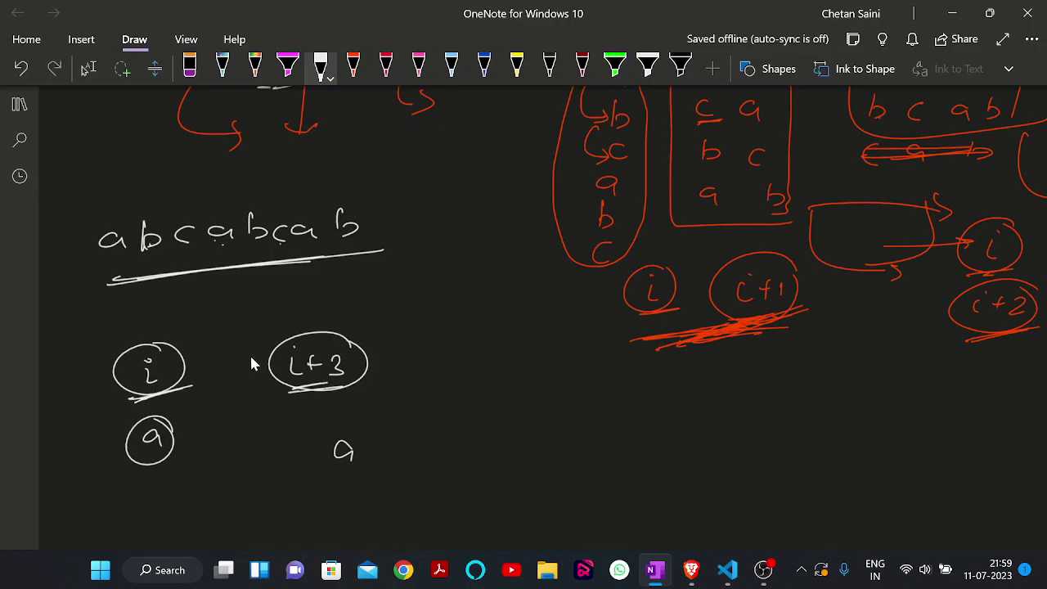
# Add another circled 'i' and circled 'i+3' to the right.
pyautogui.click(494, 416)
pyautogui.moveTo(500, 414); pyautogui.dragTo(489, 412)
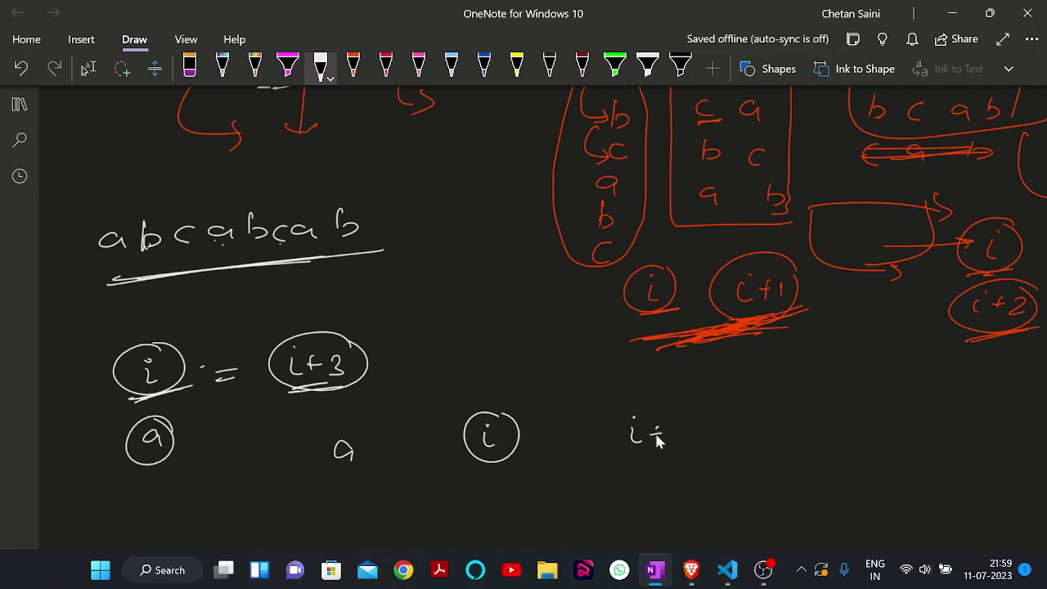
pyautogui.moveTo(693, 404); pyautogui.dragTo(665, 416)
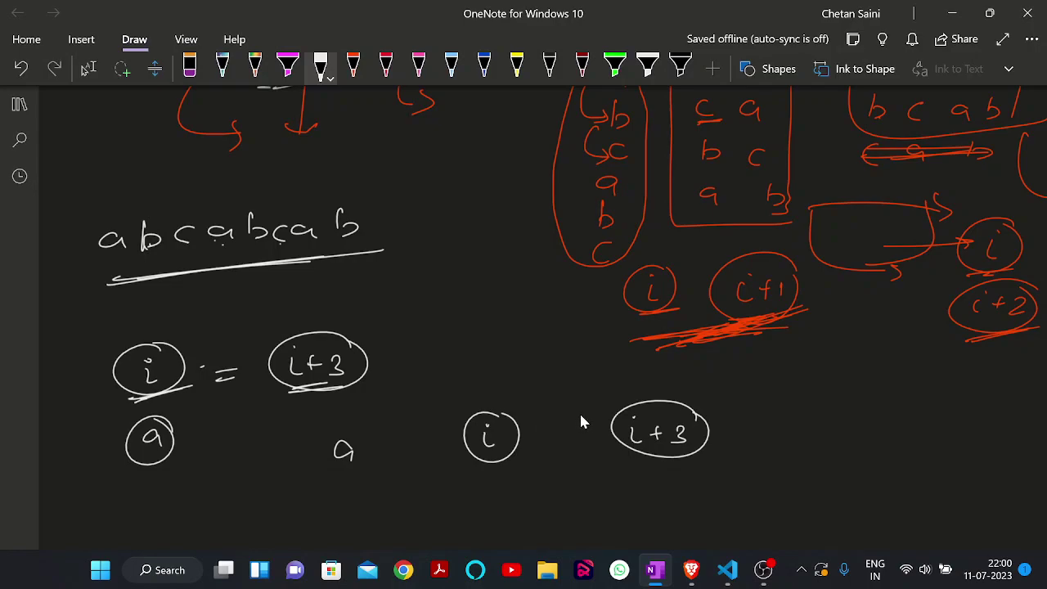
pyautogui.hscroll(1, 579, 412)
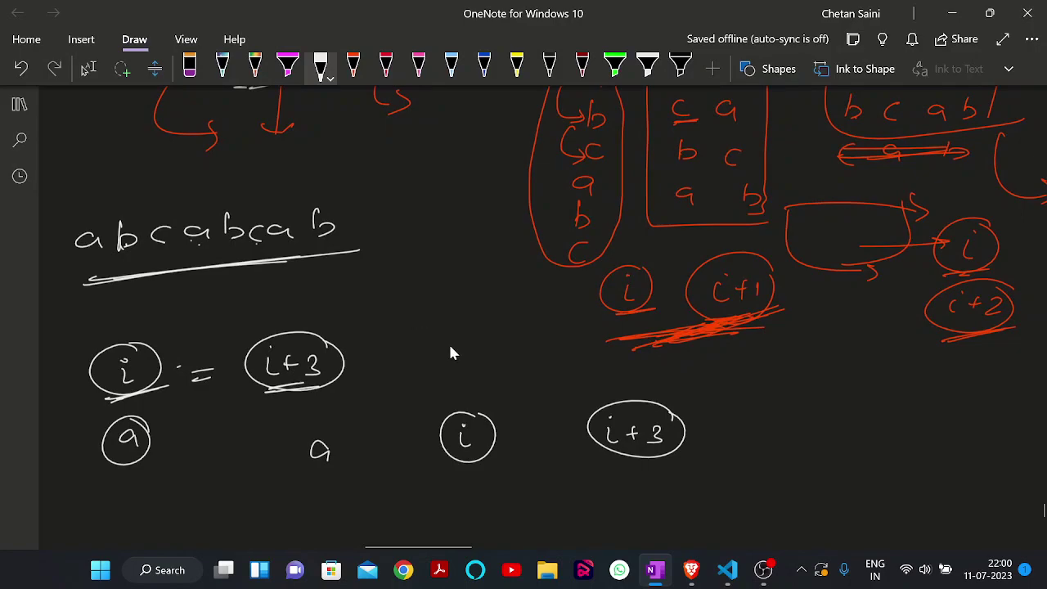
# Draw an empty ellipse and pair a circled 'i' with a circled 'i+K'.
pyautogui.hscroll(10, 771, 322)
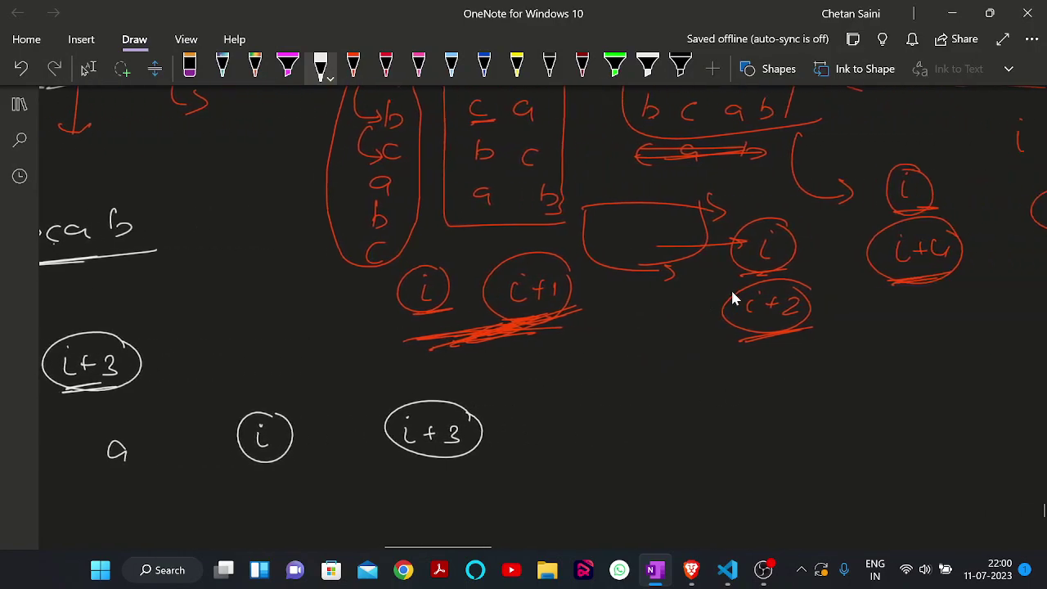
pyautogui.moveTo(577, 364)
pyautogui.mouseDown()
pyautogui.moveTo(605, 365)
pyautogui.moveTo(620, 389)
pyautogui.mouseUp()
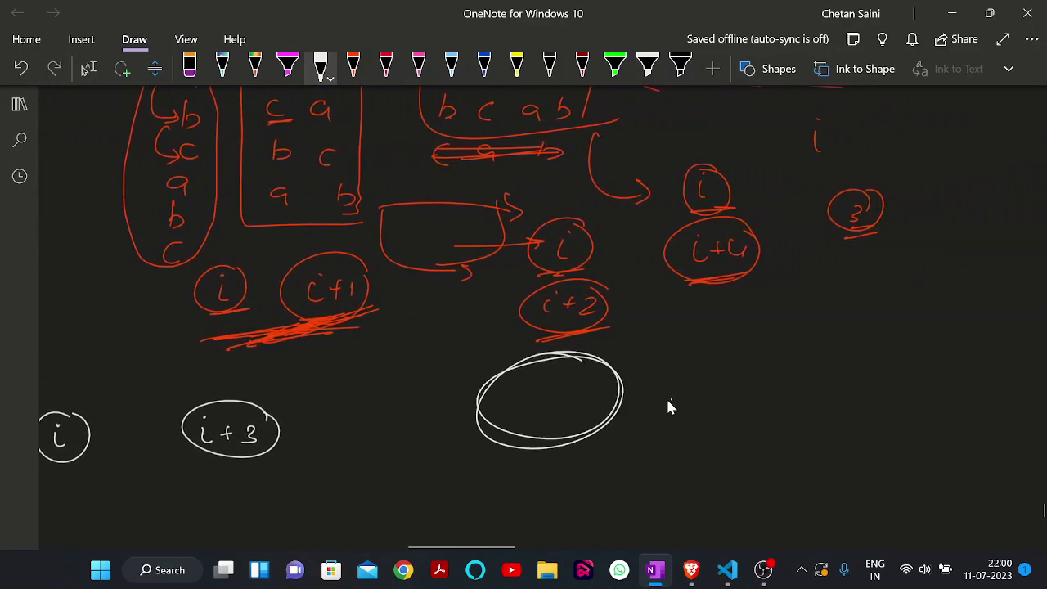
pyautogui.moveTo(746, 353); pyautogui.dragTo(743, 355)
pyautogui.click(879, 374)
pyautogui.moveTo(877, 381)
pyautogui.mouseDown()
pyautogui.moveTo(874, 405)
pyautogui.moveTo(906, 389)
pyautogui.mouseUp()
pyautogui.moveTo(903, 384); pyautogui.dragTo(899, 406)
pyautogui.moveTo(911, 351); pyautogui.dragTo(887, 372)
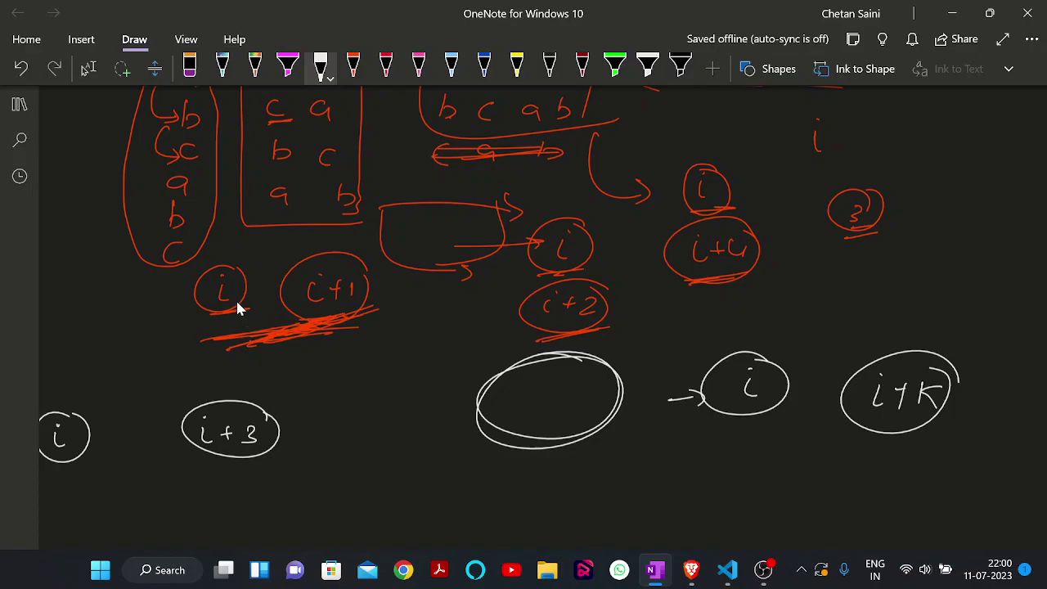
# Underline the red 'i' and 'i+1' notes and mark the 'i' notes with dots.
pyautogui.moveTo(221, 316); pyautogui.dragTo(235, 315)
pyautogui.moveTo(321, 319); pyautogui.dragTo(372, 309)
pyautogui.click(584, 253)
pyautogui.click(599, 323)
pyautogui.click(720, 204)
pyautogui.moveTo(720, 424); pyautogui.dragTo(733, 423)
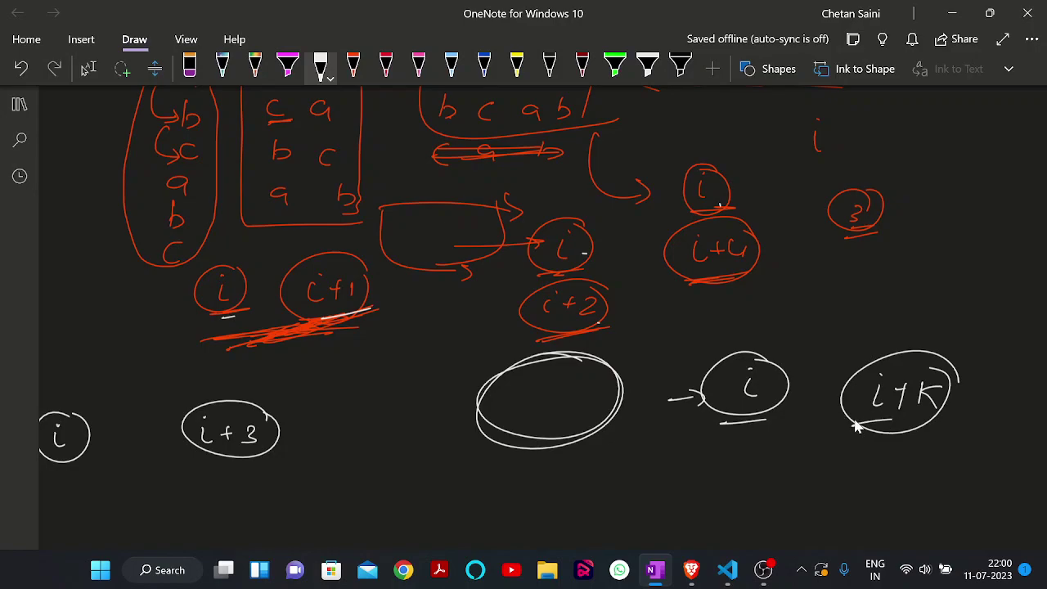
# Draw an arrow along the 'abcabcab' underline and underline the circled 'i'.
pyautogui.hscroll(-3, 773, 435)
pyautogui.hscroll(-3, 768, 429)
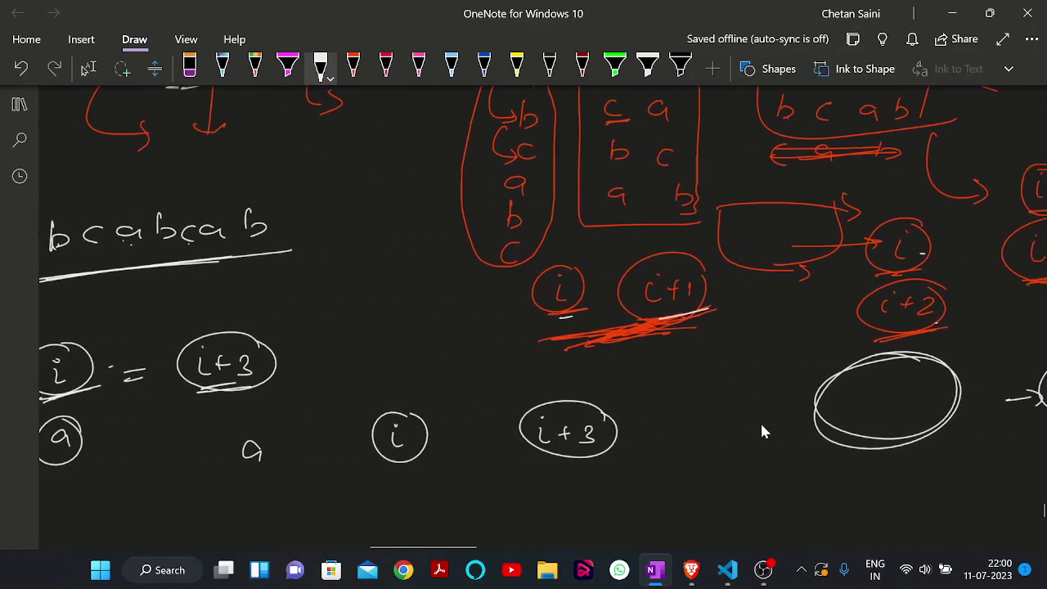
pyautogui.hscroll(4, 744, 425)
pyautogui.hscroll(-3, 399, 445)
pyautogui.hscroll(-4, 393, 450)
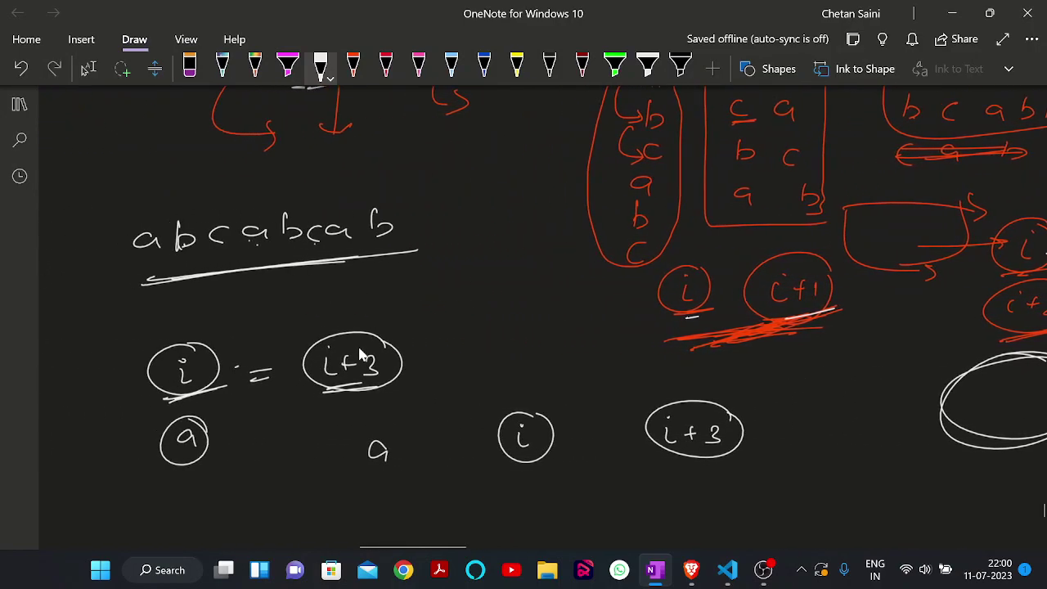
pyautogui.moveTo(445, 258); pyautogui.dragTo(184, 282)
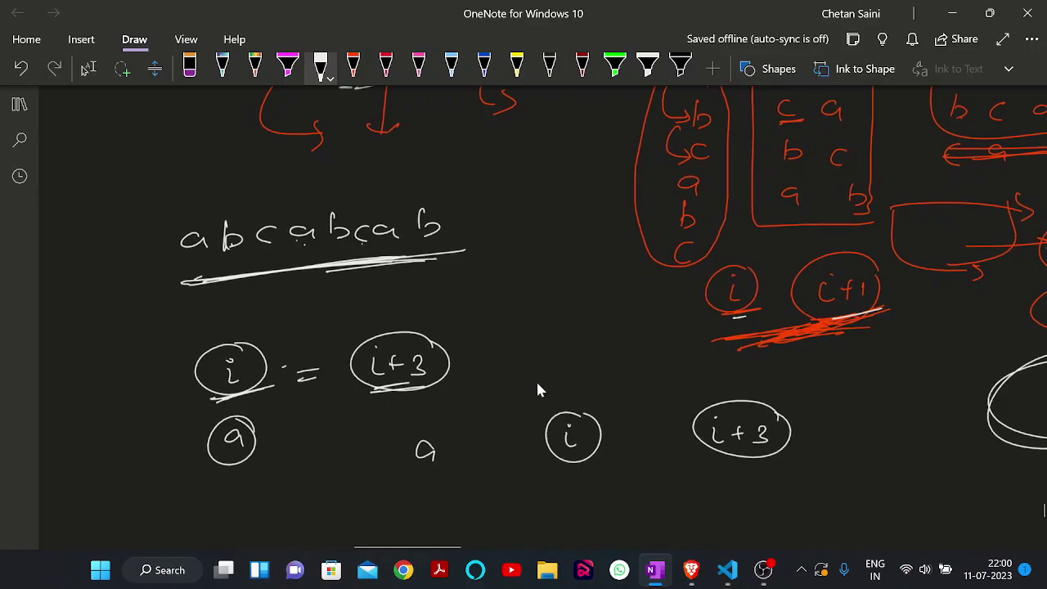
pyautogui.moveTo(563, 470); pyautogui.dragTo(597, 460)
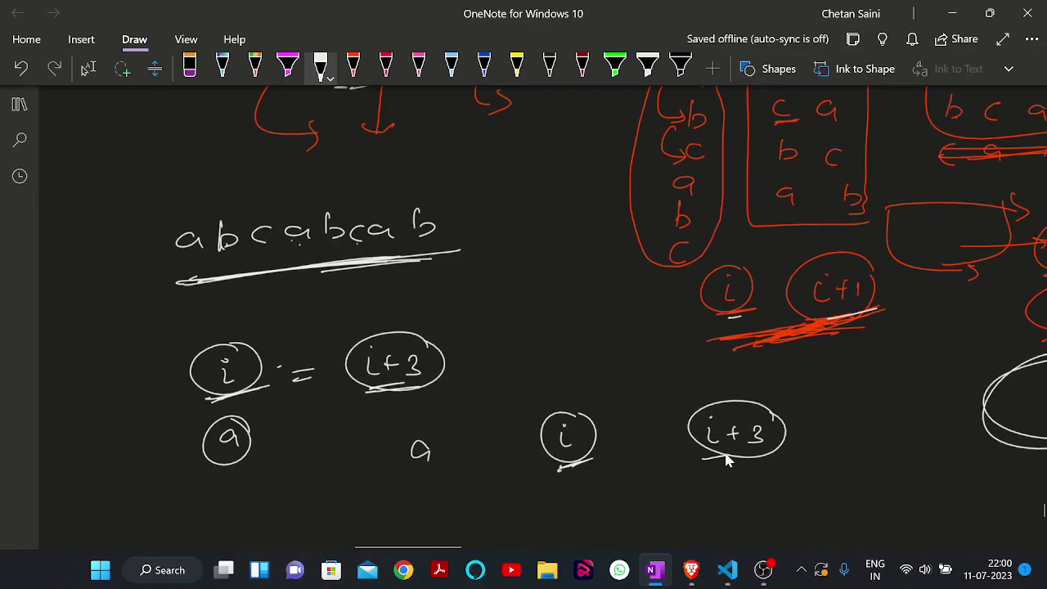
# Write the '%3 = 0' divisibility condition and box it with an arrow beneath.
pyautogui.hscroll(6, 658, 452)
pyautogui.scroll(-3, 540, 426)
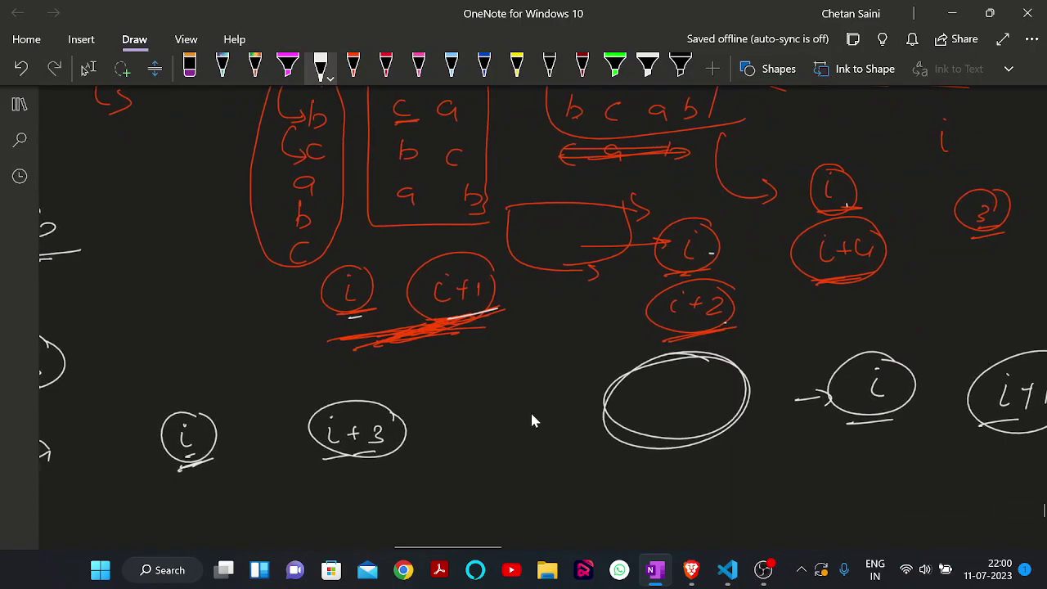
pyautogui.hscroll(1, 535, 412)
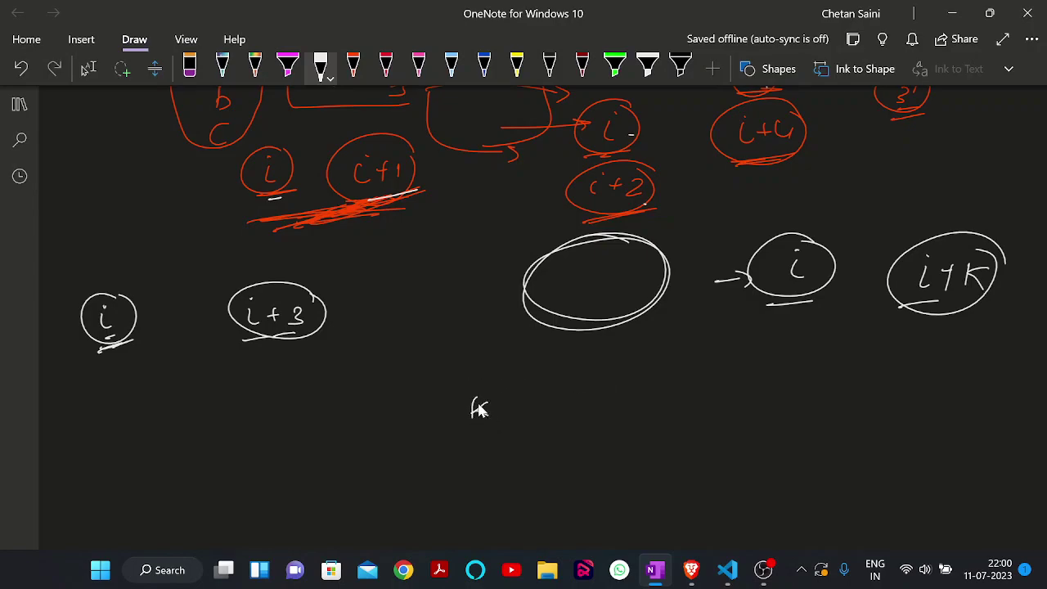
pyautogui.moveTo(477, 405); pyautogui.dragTo(467, 409)
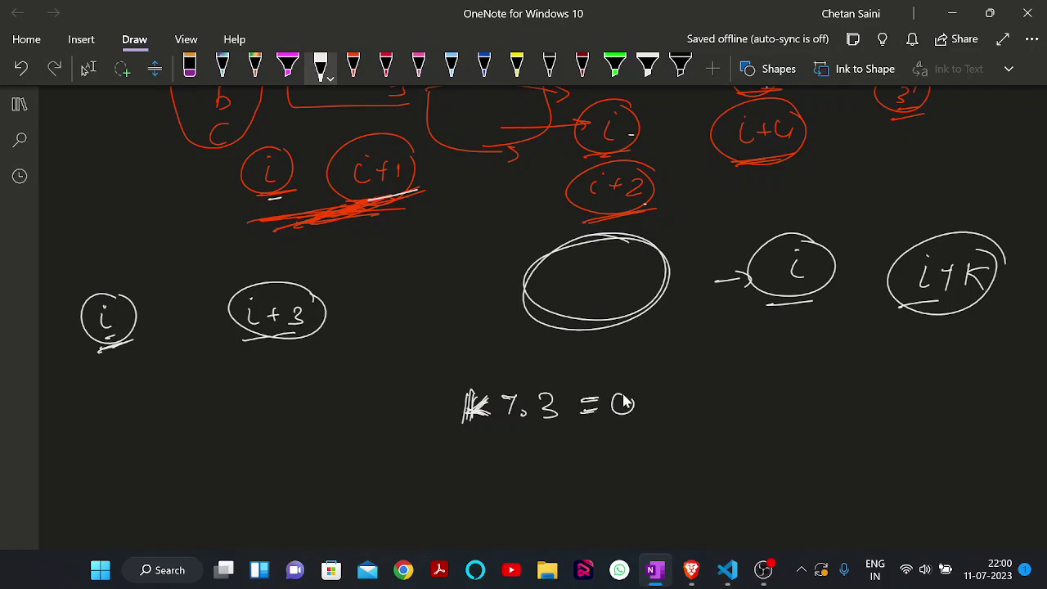
pyautogui.moveTo(437, 384)
pyautogui.mouseDown()
pyautogui.moveTo(546, 377)
pyautogui.moveTo(655, 426)
pyautogui.mouseUp()
pyautogui.moveTo(439, 429); pyautogui.dragTo(708, 433)
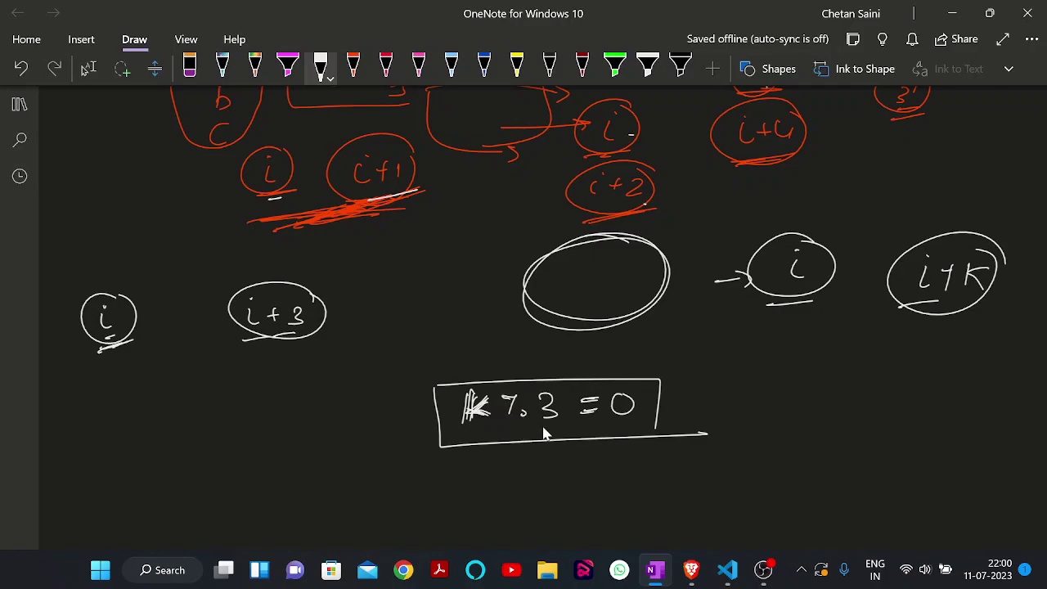
pyautogui.moveTo(190, 365); pyautogui.dragTo(282, 350)
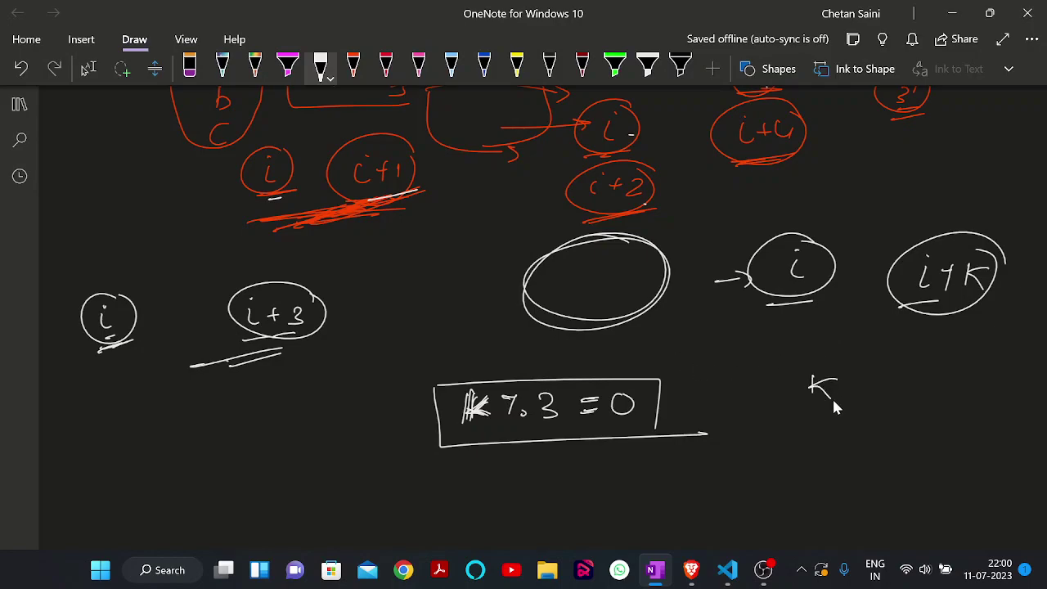
# Write a circled 'K=9' with a circled 'i' beside a circled, underlined 'i+9'.
pyautogui.moveTo(844, 391); pyautogui.dragTo(883, 399)
pyautogui.moveTo(916, 381)
pyautogui.mouseDown()
pyautogui.moveTo(783, 390)
pyautogui.moveTo(908, 391)
pyautogui.mouseUp()
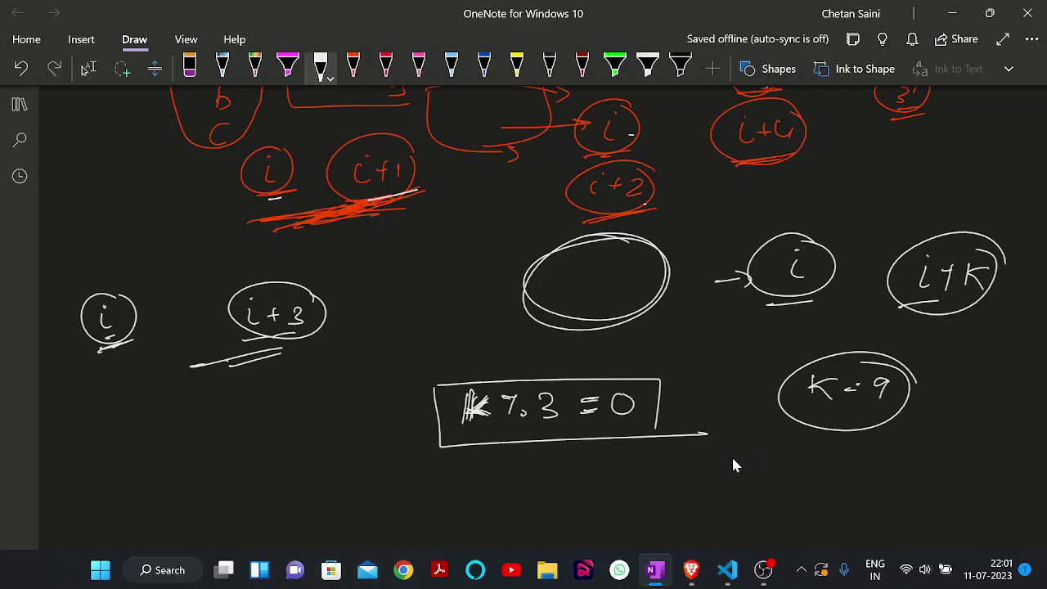
pyautogui.moveTo(726, 458); pyautogui.dragTo(730, 475)
pyautogui.click(730, 449)
pyautogui.moveTo(744, 440); pyautogui.dragTo(741, 438)
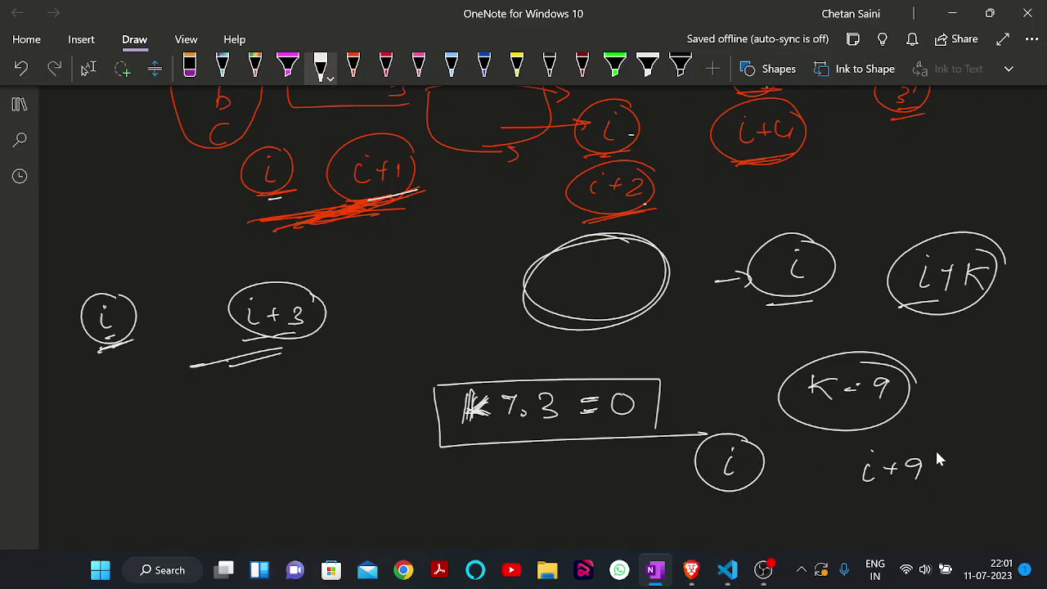
pyautogui.moveTo(932, 445); pyautogui.dragTo(937, 451)
pyautogui.moveTo(857, 507); pyautogui.dragTo(909, 497)
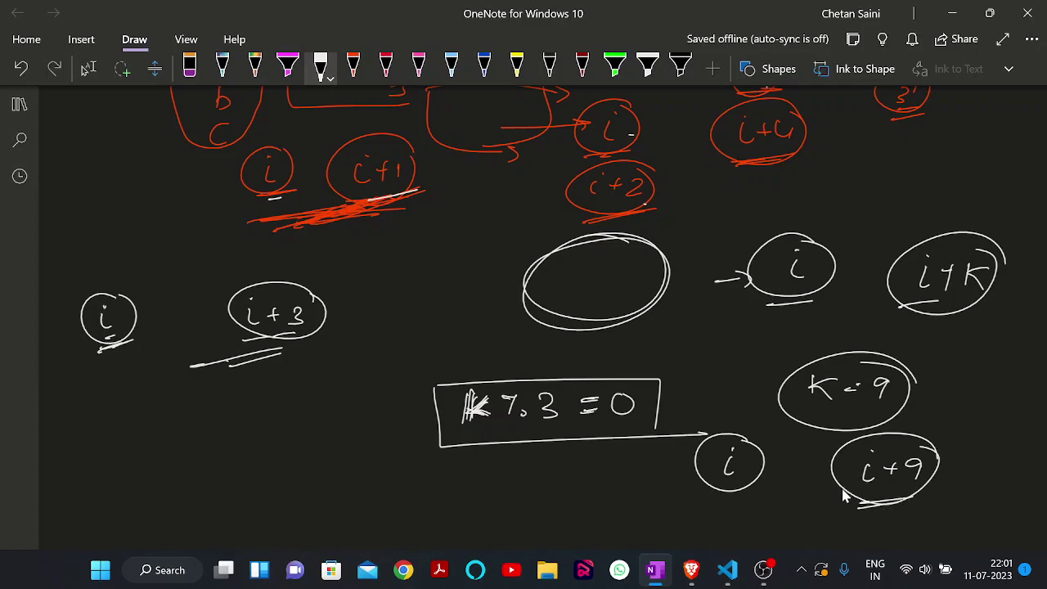
# Box the 'i' and 'i+9' pair and link the underlines of 'i' and 'i+3'.
pyautogui.scroll(2, 556, 226)
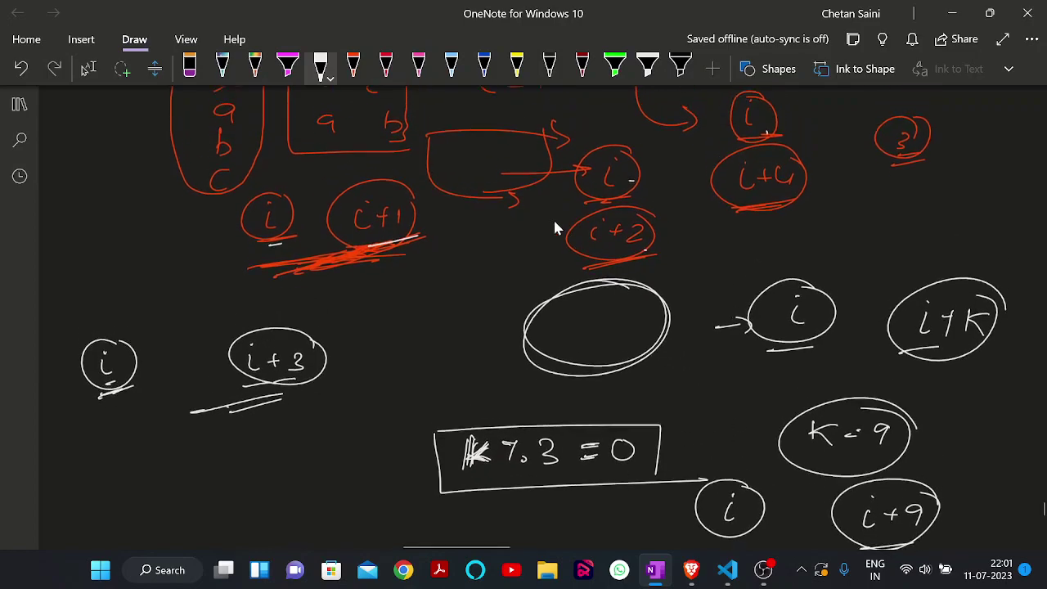
pyautogui.scroll(-5, 760, 381)
pyautogui.scroll(-3, 760, 381)
pyautogui.scroll(1, 739, 245)
pyautogui.moveTo(702, 267); pyautogui.dragTo(946, 267)
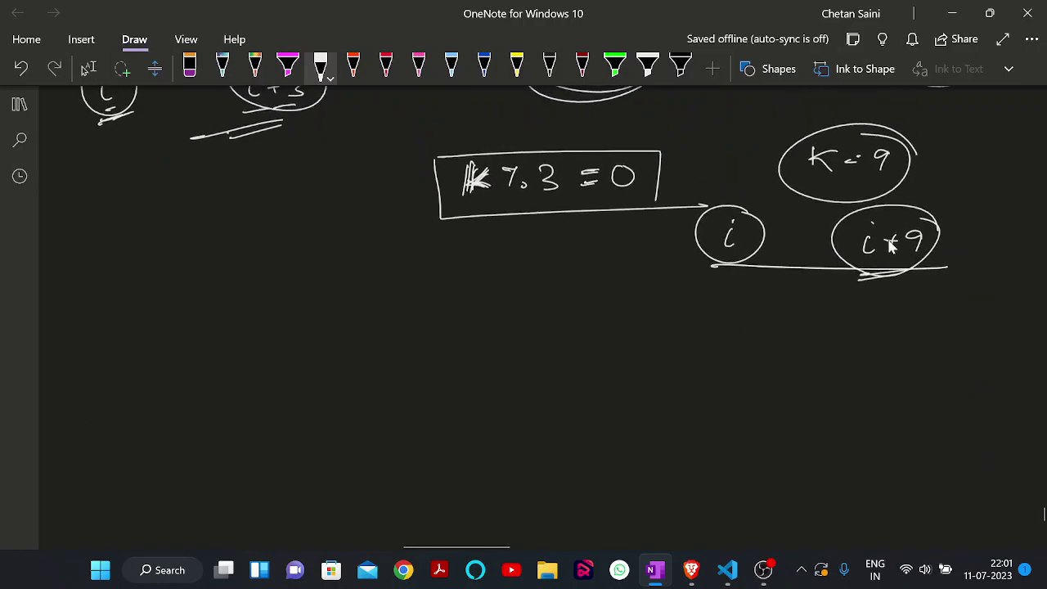
pyautogui.moveTo(703, 209)
pyautogui.mouseDown()
pyautogui.moveTo(912, 282)
pyautogui.moveTo(703, 280)
pyautogui.mouseUp()
pyautogui.hscroll(-5, 646, 276)
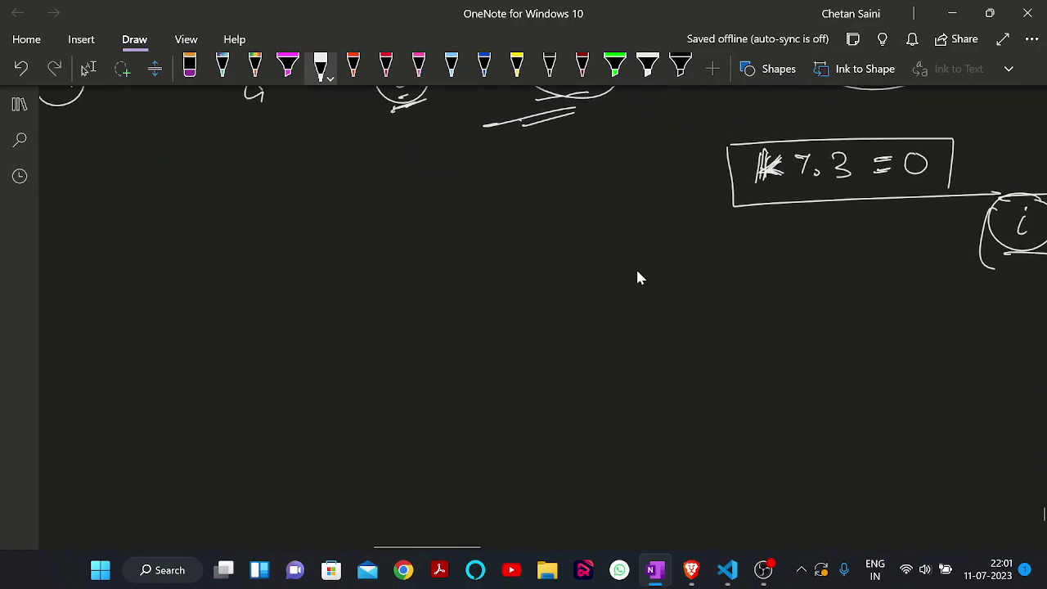
pyautogui.scroll(3, 431, 212)
pyautogui.moveTo(589, 213)
pyautogui.mouseDown()
pyautogui.moveTo(403, 222)
pyautogui.moveTo(407, 233)
pyautogui.mouseUp()
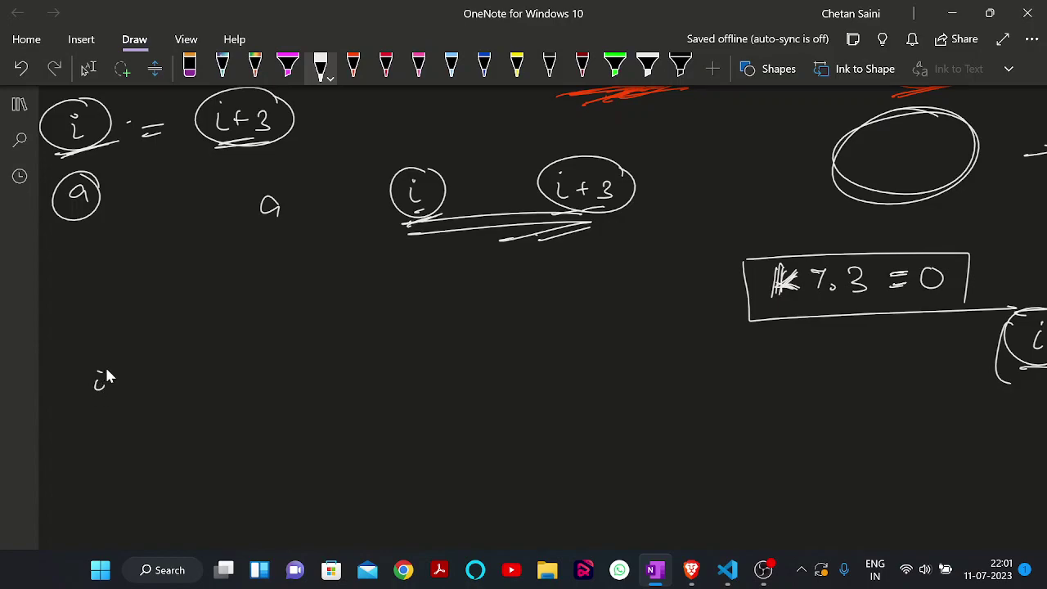
# Write a circled 'i' and 'i+3' lower down, linking down to a circled 'j'.
pyautogui.moveTo(99, 365); pyautogui.dragTo(105, 366)
pyautogui.moveTo(203, 374)
pyautogui.mouseDown()
pyautogui.moveTo(234, 374)
pyautogui.moveTo(237, 360)
pyautogui.moveTo(210, 397)
pyautogui.moveTo(232, 427)
pyautogui.mouseUp()
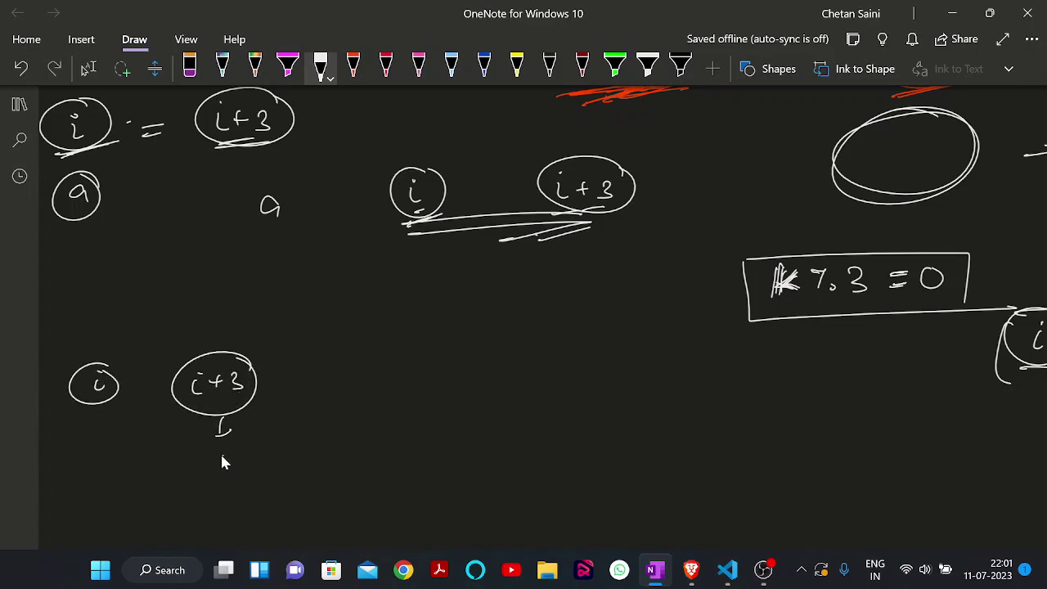
pyautogui.moveTo(218, 472); pyautogui.dragTo(221, 448)
pyautogui.moveTo(204, 491); pyautogui.dragTo(235, 446)
pyautogui.moveTo(354, 466); pyautogui.dragTo(349, 467)
pyautogui.click(352, 432)
# Write 'j+3' beside 'j' and link down to 'k' and 'k+3'.
pyautogui.moveTo(370, 447); pyautogui.dragTo(395, 456)
pyautogui.moveTo(383, 418)
pyautogui.mouseDown()
pyautogui.moveTo(389, 475)
pyautogui.moveTo(419, 425)
pyautogui.mouseUp()
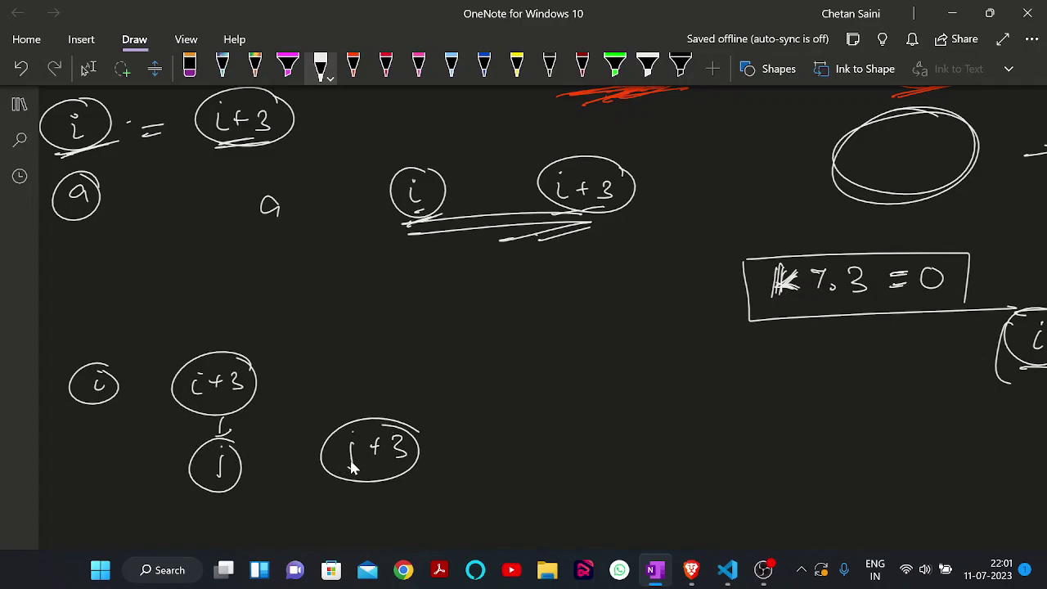
pyautogui.scroll(-3, 372, 450)
pyautogui.moveTo(373, 399); pyautogui.dragTo(367, 424)
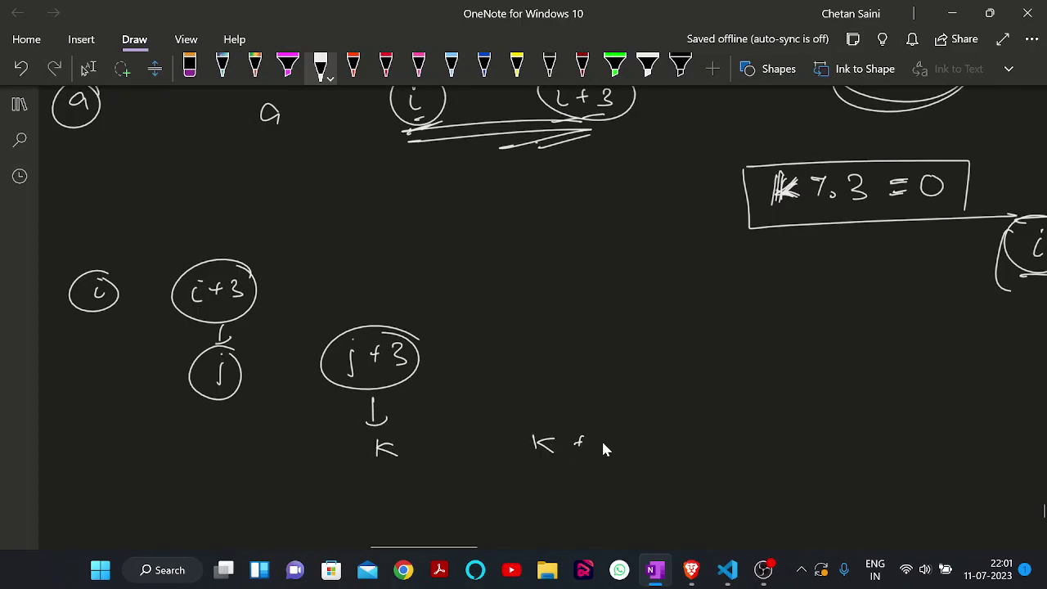
pyautogui.moveTo(597, 434); pyautogui.dragTo(599, 455)
pyautogui.scroll(-2, 556, 439)
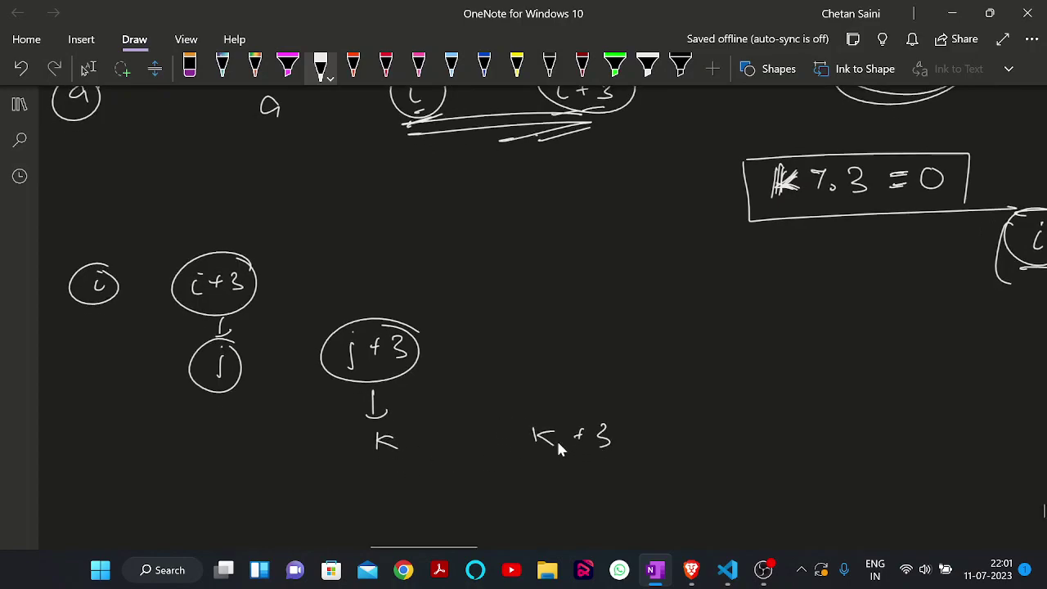
# Write the bottom row 'i', 'i+3', 'i+6', 'i+9', underlining 'i+9'.
pyautogui.click(100, 411)
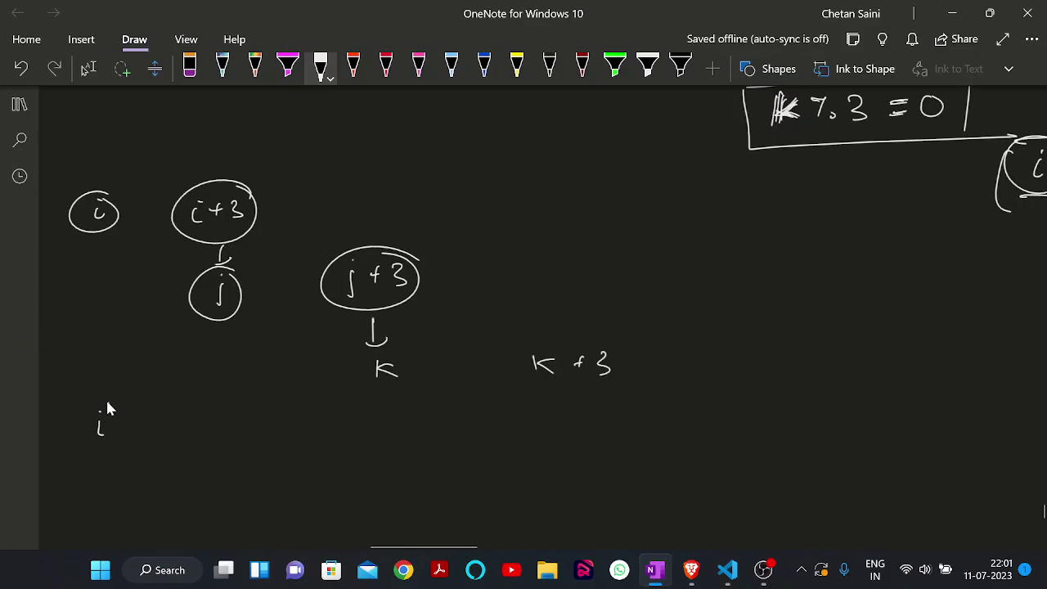
pyautogui.moveTo(105, 400); pyautogui.dragTo(106, 402)
pyautogui.moveTo(197, 427); pyautogui.dragTo(209, 441)
pyautogui.click(201, 421)
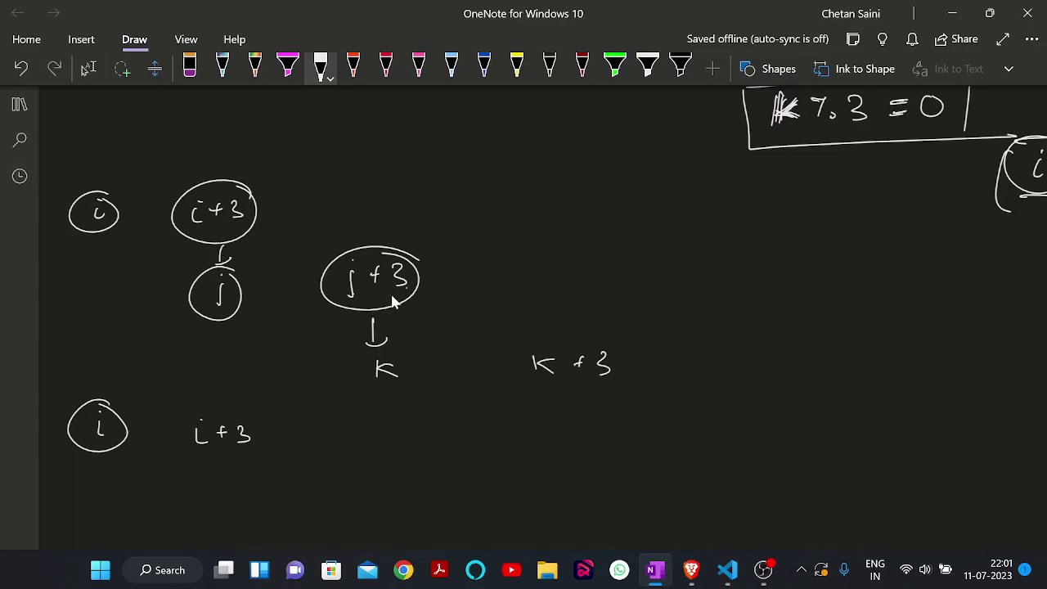
pyautogui.moveTo(394, 425); pyautogui.dragTo(393, 440)
pyautogui.moveTo(387, 432); pyautogui.dragTo(404, 434)
pyautogui.moveTo(594, 433); pyautogui.dragTo(603, 447)
pyautogui.moveTo(536, 468)
pyautogui.mouseDown()
pyautogui.moveTo(623, 454)
pyautogui.moveTo(528, 470)
pyautogui.mouseUp()
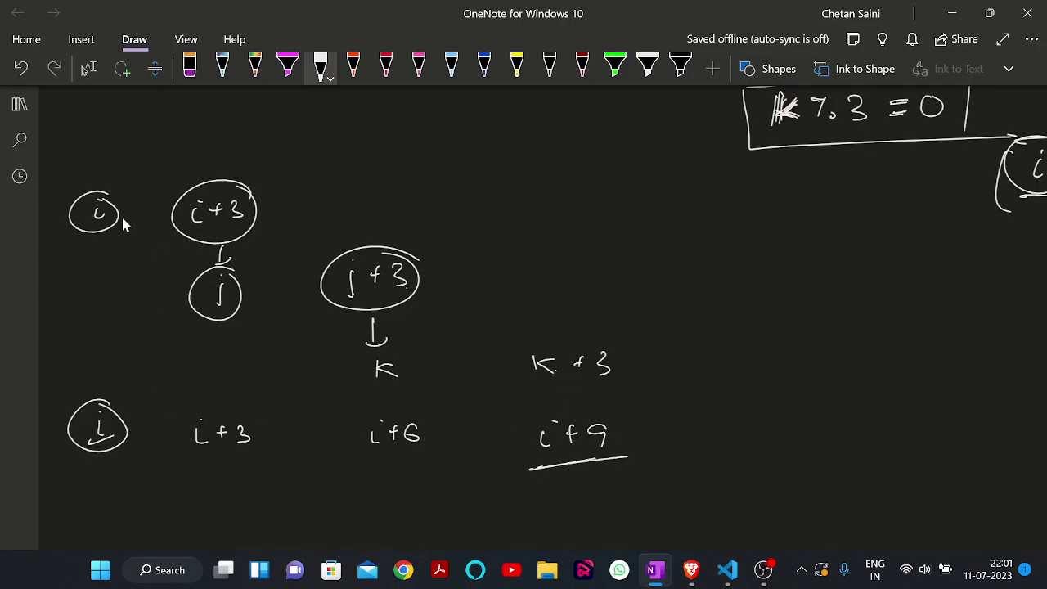
# Add equals signs to the i, j, k chain and double-circle the bottom-row 'i' and 'i+9'.
pyautogui.moveTo(147, 213); pyautogui.dragTo(157, 212)
pyautogui.moveTo(146, 219); pyautogui.dragTo(159, 219)
pyautogui.moveTo(274, 286); pyautogui.dragTo(283, 286)
pyautogui.moveTo(274, 293); pyautogui.dragTo(280, 293)
pyautogui.moveTo(122, 414)
pyautogui.mouseDown()
pyautogui.moveTo(71, 422)
pyautogui.moveTo(127, 401)
pyautogui.mouseUp()
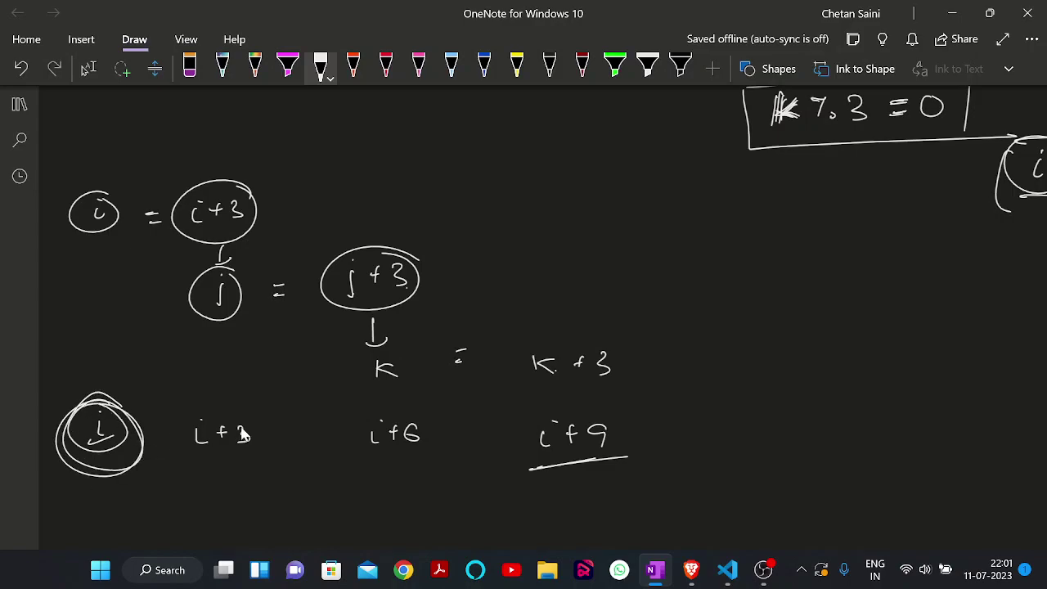
pyautogui.moveTo(582, 396)
pyautogui.mouseDown()
pyautogui.moveTo(597, 464)
pyautogui.moveTo(576, 469)
pyautogui.mouseUp()
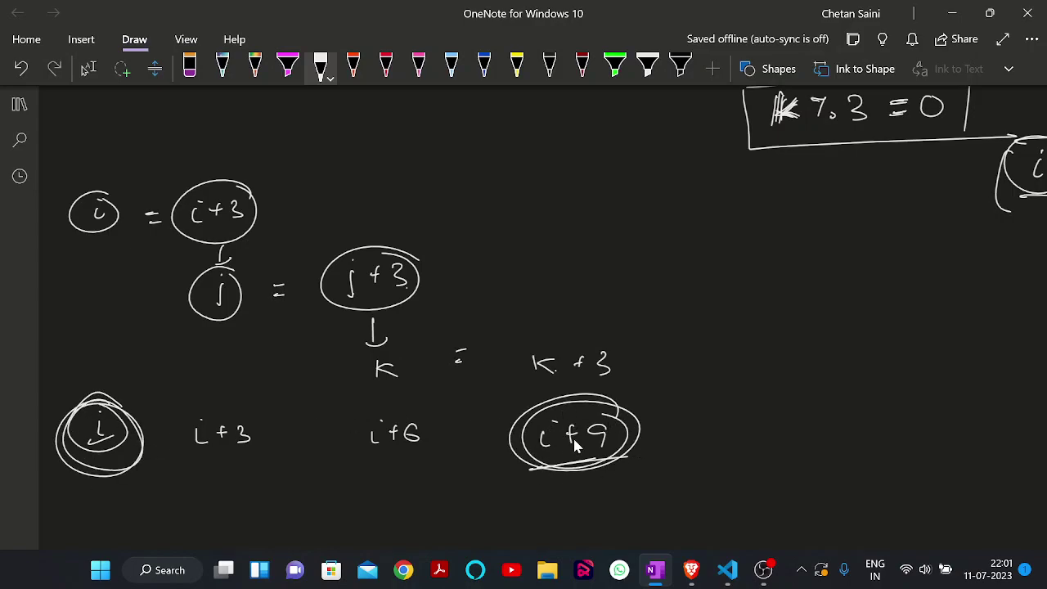
pyautogui.moveTo(123, 473)
pyautogui.mouseDown()
pyautogui.moveTo(176, 463)
pyautogui.moveTo(245, 479)
pyautogui.mouseUp()
# Underline 'i+6' and draw a long arrow from 'i+9' to the K = 9 example.
pyautogui.hscroll(3, 243, 465)
pyautogui.hscroll(10, 440, 403)
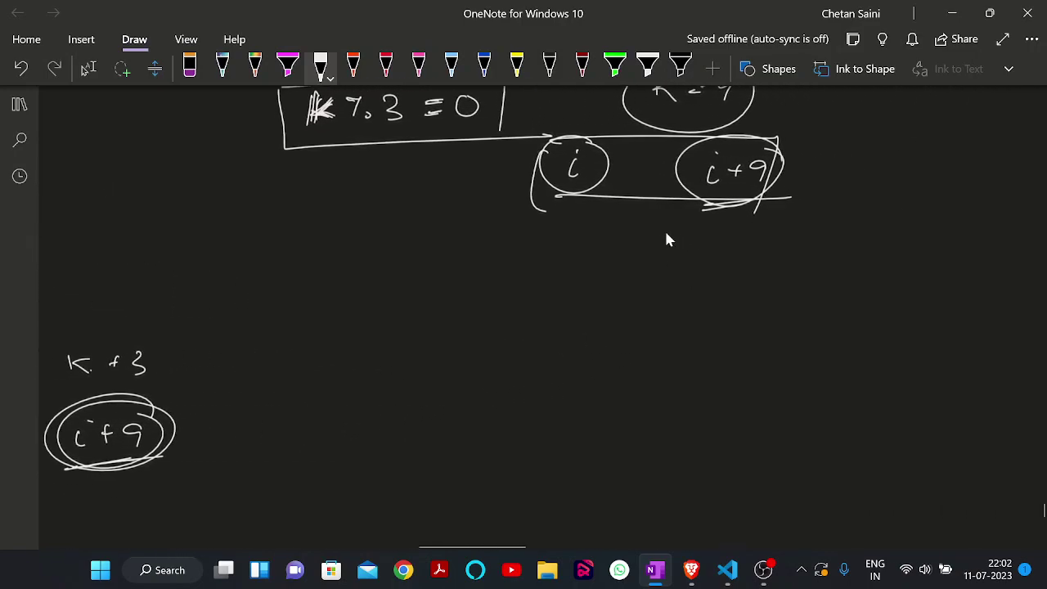
pyautogui.moveTo(699, 232); pyautogui.dragTo(632, 237)
pyautogui.hscroll(-5, 577, 242)
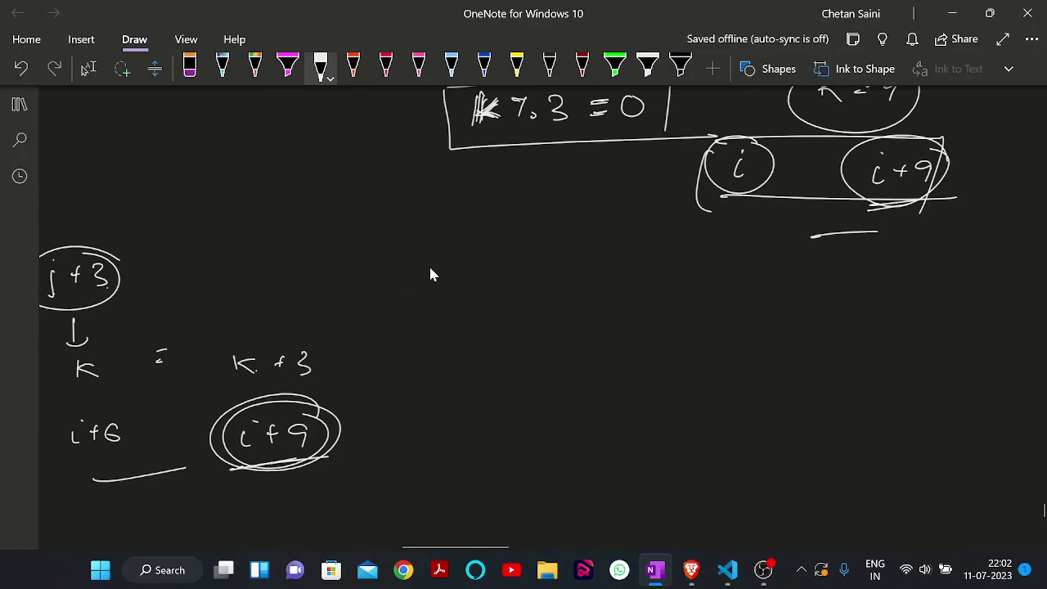
pyautogui.moveTo(355, 401)
pyautogui.mouseDown()
pyautogui.moveTo(644, 299)
pyautogui.moveTo(648, 323)
pyautogui.mouseUp()
# Scroll back through the page to review the notes.
pyautogui.hscroll(-3, 510, 354)
pyautogui.scroll(8, 499, 351)
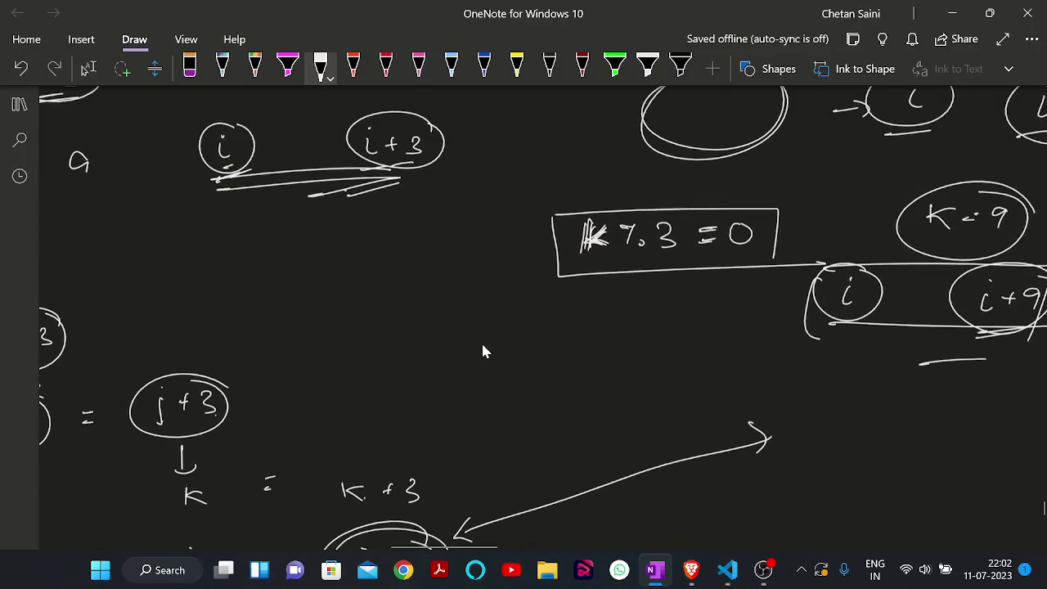
pyautogui.hscroll(-4, 483, 351)
pyautogui.hscroll(-4, 278, 228)
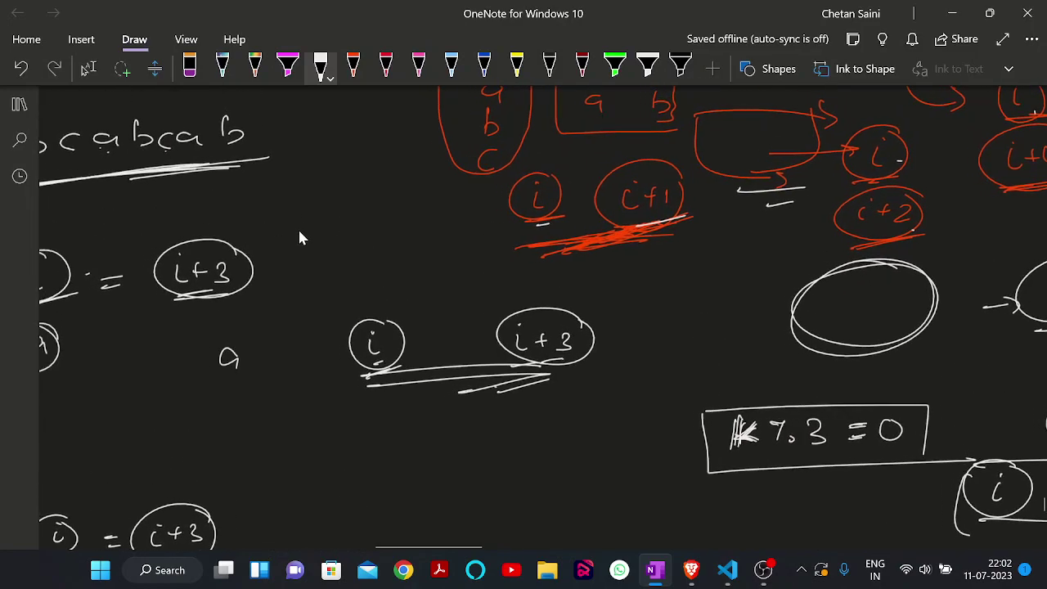
pyautogui.scroll(-7, 372, 242)
pyautogui.hscroll(3, 388, 251)
pyautogui.hscroll(8, 389, 251)
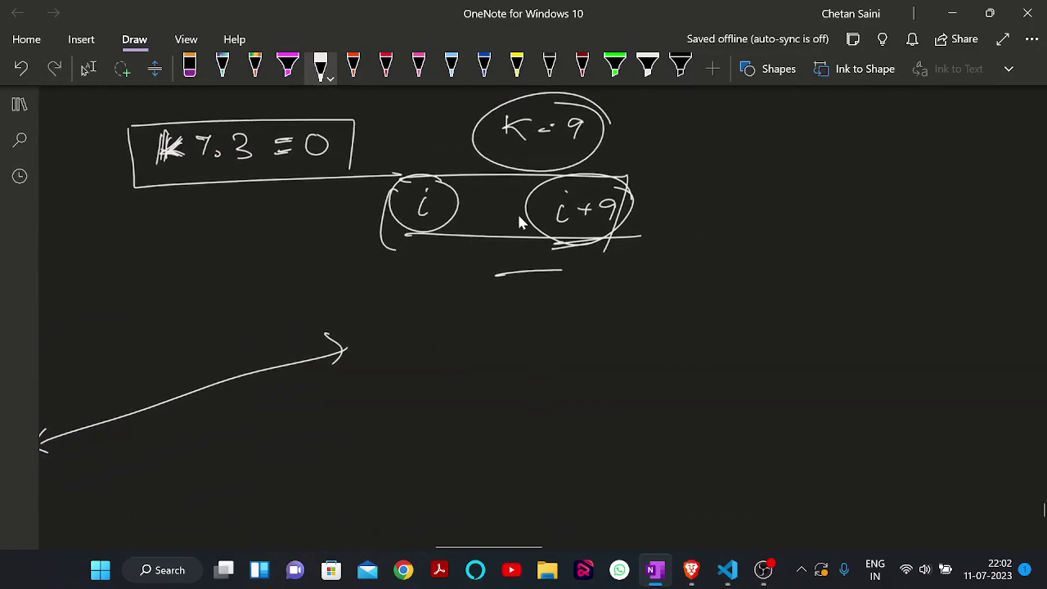
pyautogui.scroll(6, 515, 217)
pyautogui.hscroll(5, 507, 290)
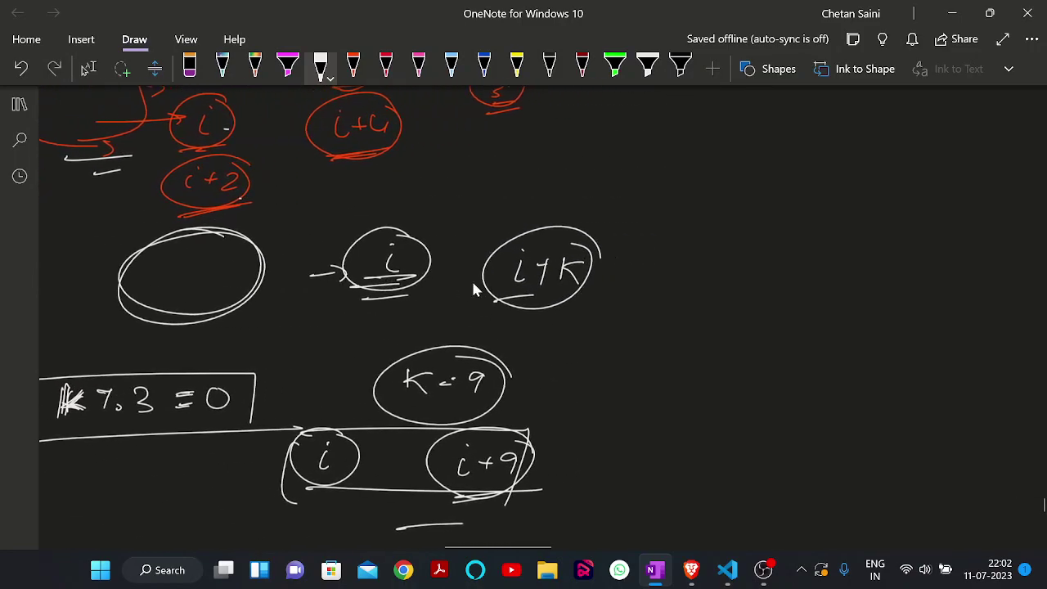
pyautogui.scroll(1, 487, 168)
pyautogui.scroll(3, 488, 169)
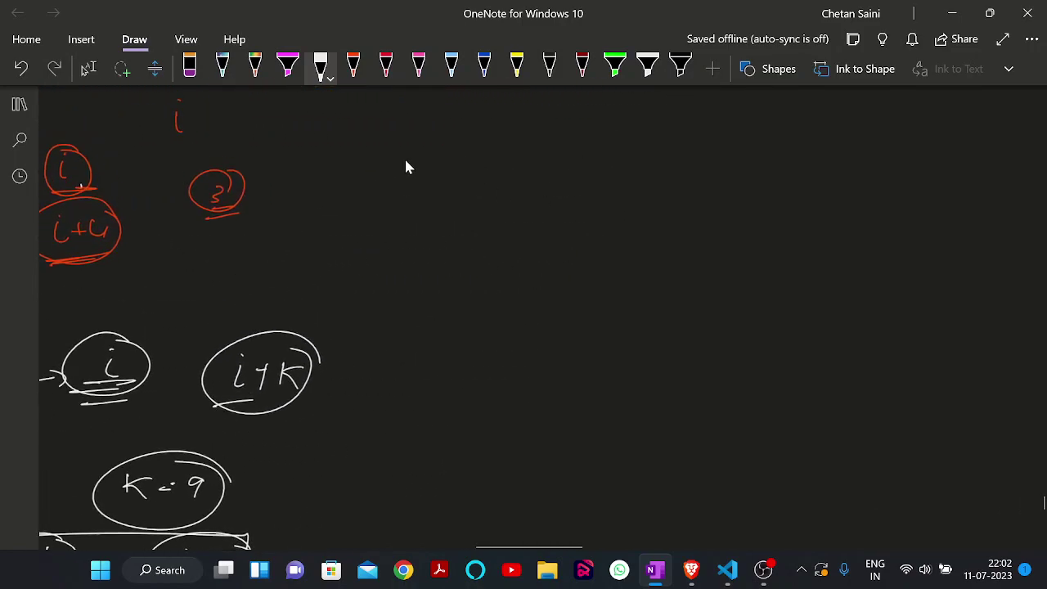
pyautogui.hscroll(-5, 406, 166)
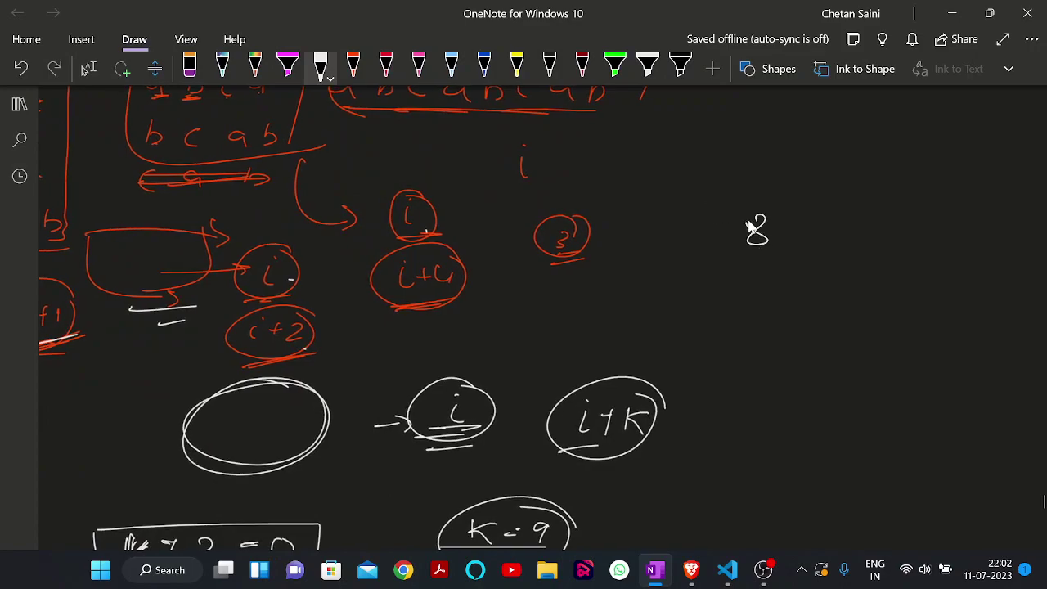
# Write 'n = 8' and draw a box around it.
pyautogui.moveTo(651, 246); pyautogui.dragTo(679, 245)
pyautogui.moveTo(694, 237); pyautogui.dragTo(705, 243)
pyautogui.moveTo(638, 214)
pyautogui.mouseDown()
pyautogui.moveTo(801, 250)
pyautogui.moveTo(794, 257)
pyautogui.mouseUp()
pyautogui.moveTo(628, 209); pyautogui.dragTo(734, 262)
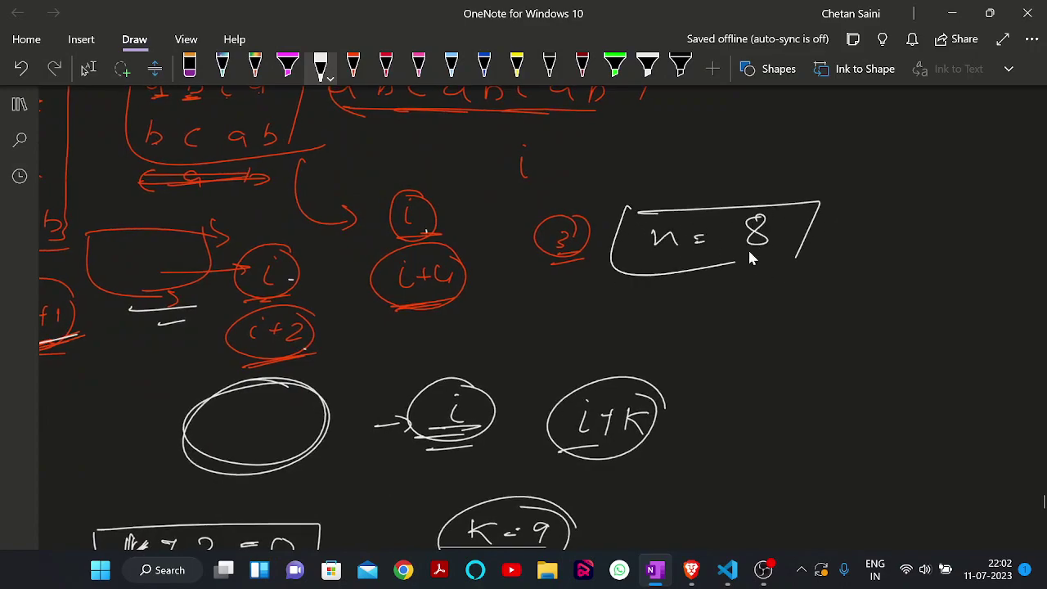
# Draw an arrow from 'n = 8' to stacked circled 'i+1', 'i+2' and 'i+4'.
pyautogui.hscroll(5, 611, 230)
pyautogui.moveTo(467, 221); pyautogui.dragTo(556, 203)
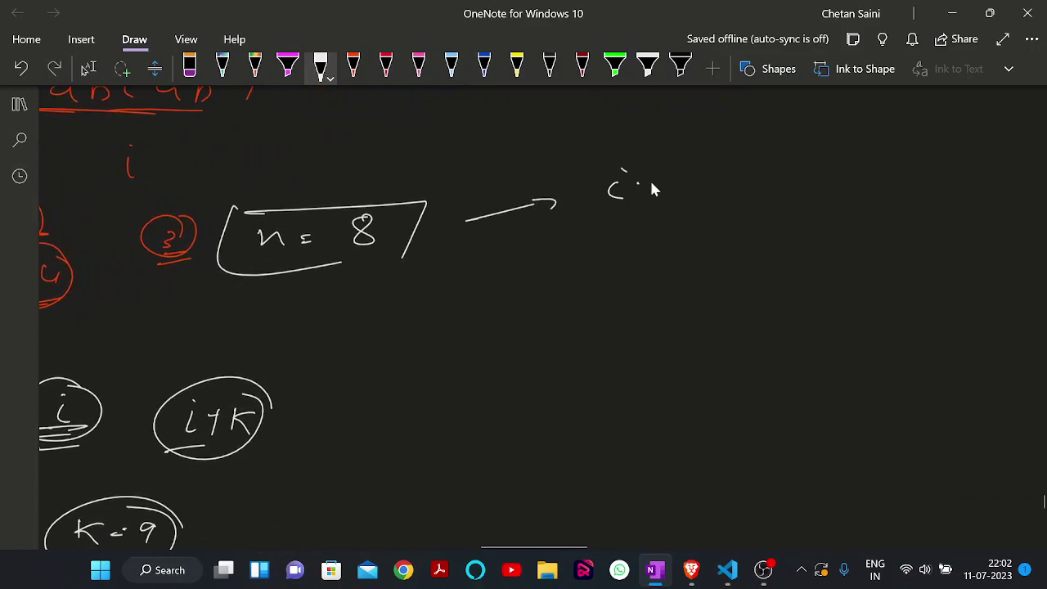
pyautogui.moveTo(700, 146); pyautogui.dragTo(688, 168)
pyautogui.moveTo(656, 260); pyautogui.dragTo(659, 276)
pyautogui.moveTo(650, 268); pyautogui.dragTo(666, 267)
pyautogui.moveTo(674, 260); pyautogui.dragTo(694, 273)
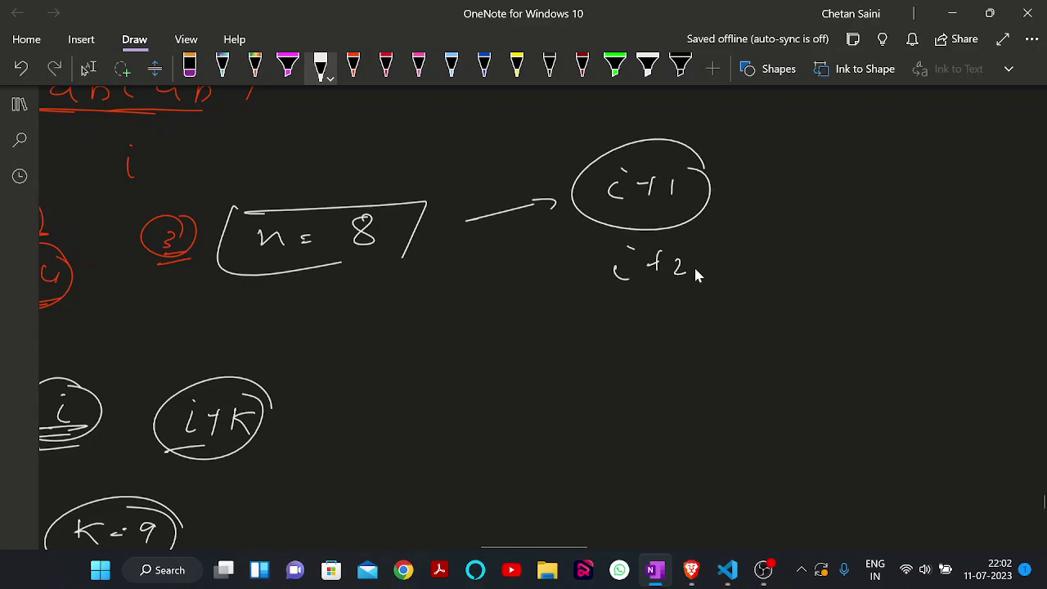
pyautogui.moveTo(718, 239); pyautogui.dragTo(723, 260)
pyautogui.moveTo(683, 332); pyautogui.dragTo(685, 359)
pyautogui.moveTo(678, 301); pyautogui.dragTo(683, 379)
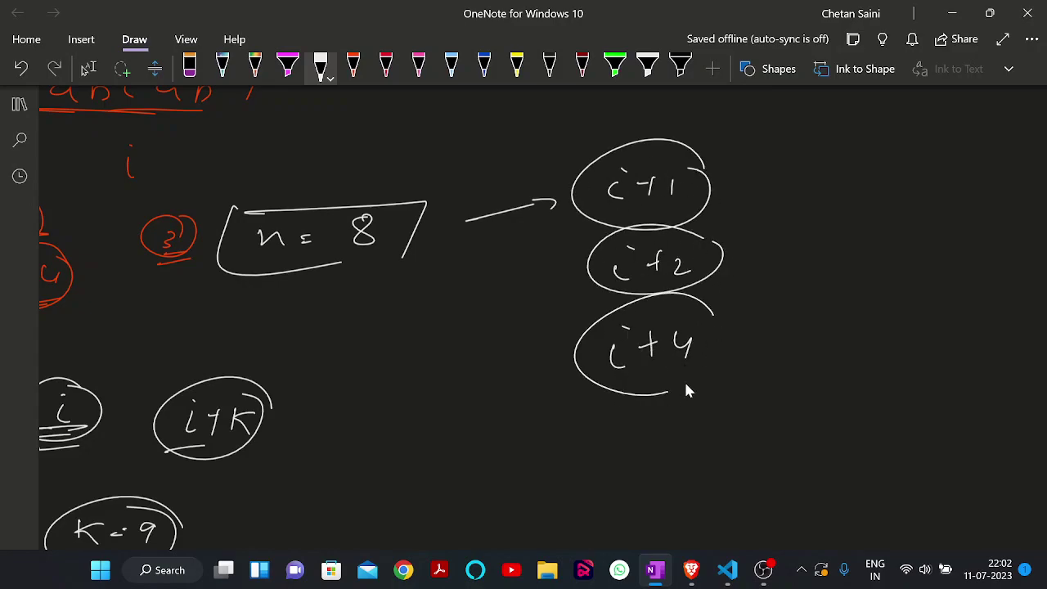
pyautogui.hscroll(3, 594, 255)
# Write 'n = 105' and circle it.
pyautogui.moveTo(587, 211); pyautogui.dragTo(599, 220)
pyautogui.moveTo(626, 207); pyautogui.dragTo(635, 205)
pyautogui.moveTo(626, 213); pyautogui.dragTo(636, 213)
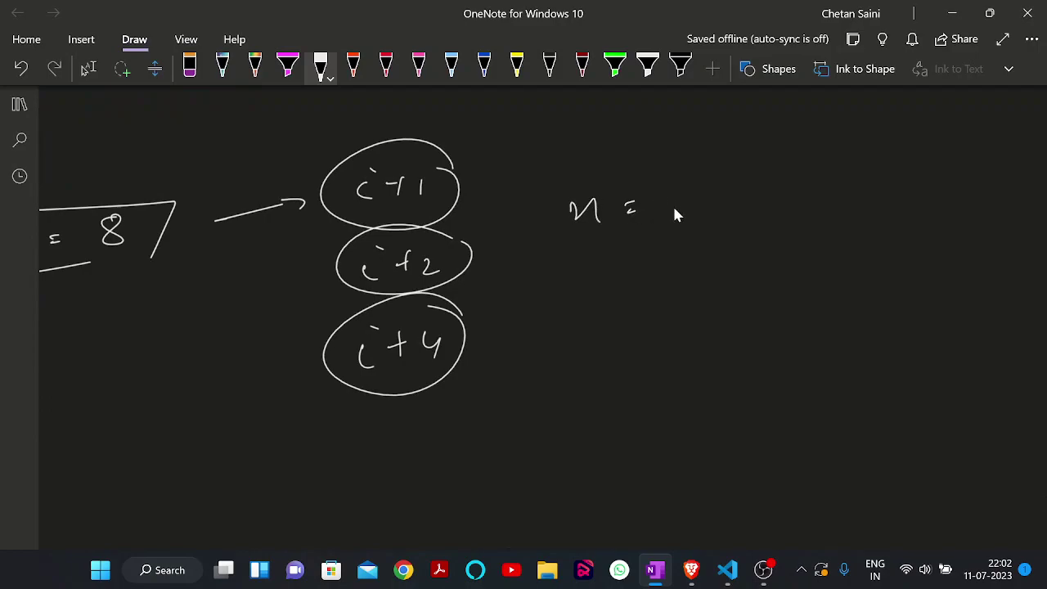
pyautogui.moveTo(757, 174); pyautogui.dragTo(640, 175)
# Cross out 105, write and circle 35, and box the 1 → 35 range.
pyautogui.hscroll(3, 646, 192)
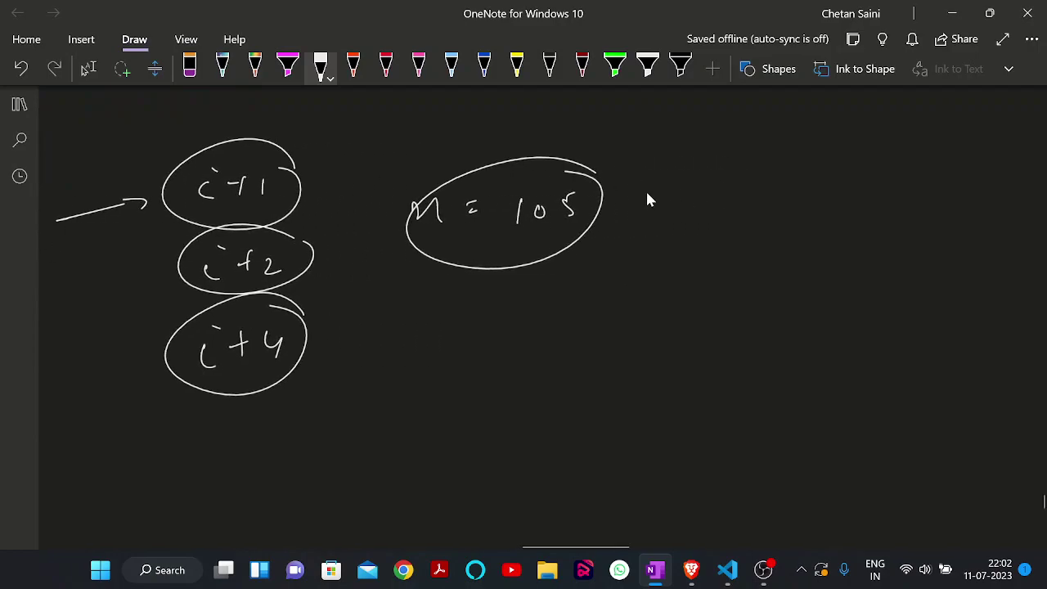
pyautogui.moveTo(590, 199); pyautogui.dragTo(602, 197)
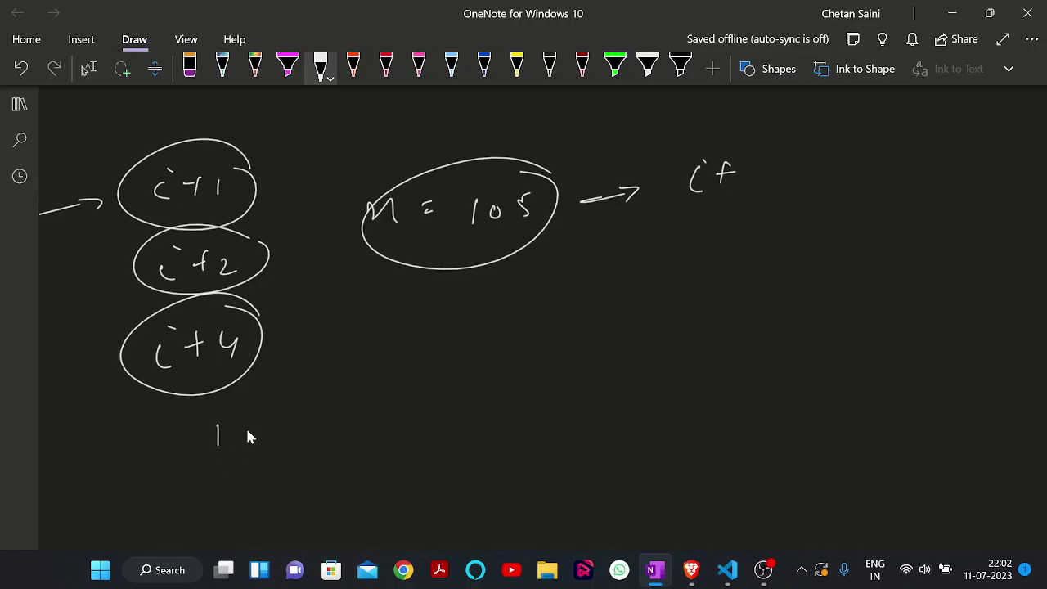
pyautogui.moveTo(243, 432)
pyautogui.mouseDown()
pyautogui.moveTo(316, 424)
pyautogui.moveTo(313, 448)
pyautogui.mouseUp()
pyautogui.moveTo(516, 211); pyautogui.dragTo(536, 206)
pyautogui.moveTo(477, 280)
pyautogui.mouseDown()
pyautogui.moveTo(484, 299)
pyautogui.moveTo(512, 298)
pyautogui.mouseUp()
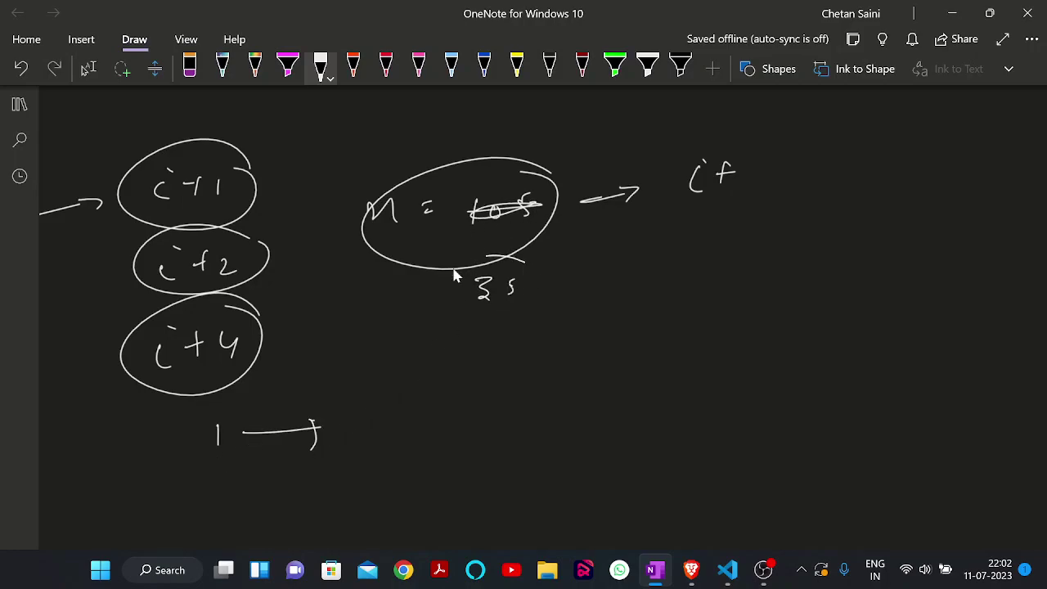
pyautogui.moveTo(523, 260)
pyautogui.mouseDown()
pyautogui.moveTo(491, 259)
pyautogui.moveTo(522, 279)
pyautogui.mouseUp()
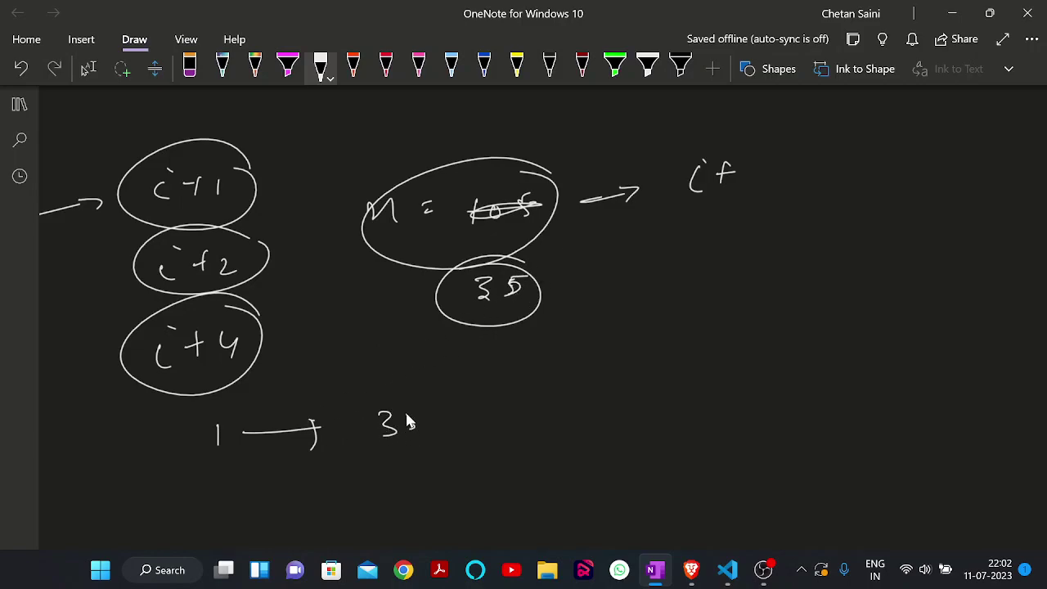
pyautogui.moveTo(403, 411); pyautogui.dragTo(414, 430)
pyautogui.moveTo(187, 417)
pyautogui.mouseDown()
pyautogui.moveTo(440, 383)
pyautogui.moveTo(455, 427)
pyautogui.moveTo(478, 435)
pyautogui.mouseUp()
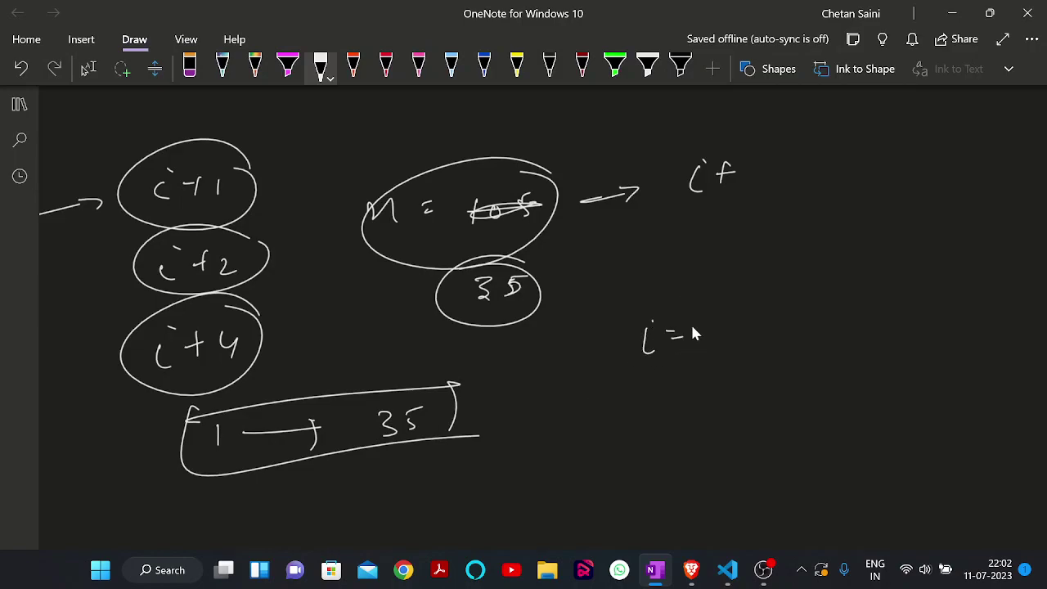
# Circle the i=2 case and write the repeating string abababab beneath it.
pyautogui.moveTo(693, 296); pyautogui.dragTo(643, 388)
pyautogui.moveTo(708, 373)
pyautogui.mouseDown()
pyautogui.moveTo(643, 390)
pyautogui.moveTo(566, 376)
pyautogui.moveTo(588, 378)
pyautogui.mouseUp()
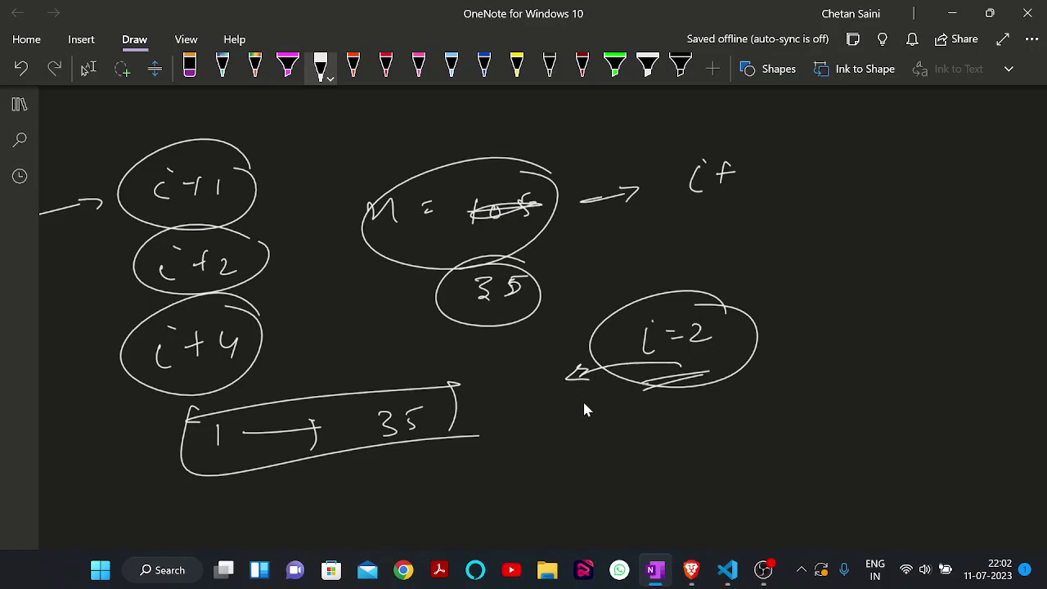
pyautogui.moveTo(669, 444); pyautogui.dragTo(682, 440)
pyautogui.moveTo(713, 437)
pyautogui.mouseDown()
pyautogui.moveTo(708, 445)
pyautogui.moveTo(719, 445)
pyautogui.mouseUp()
pyautogui.moveTo(729, 418)
pyautogui.mouseDown()
pyautogui.moveTo(742, 442)
pyautogui.moveTo(799, 441)
pyautogui.mouseUp()
pyautogui.moveTo(627, 467); pyautogui.dragTo(864, 441)
pyautogui.moveTo(785, 450); pyautogui.dragTo(590, 477)
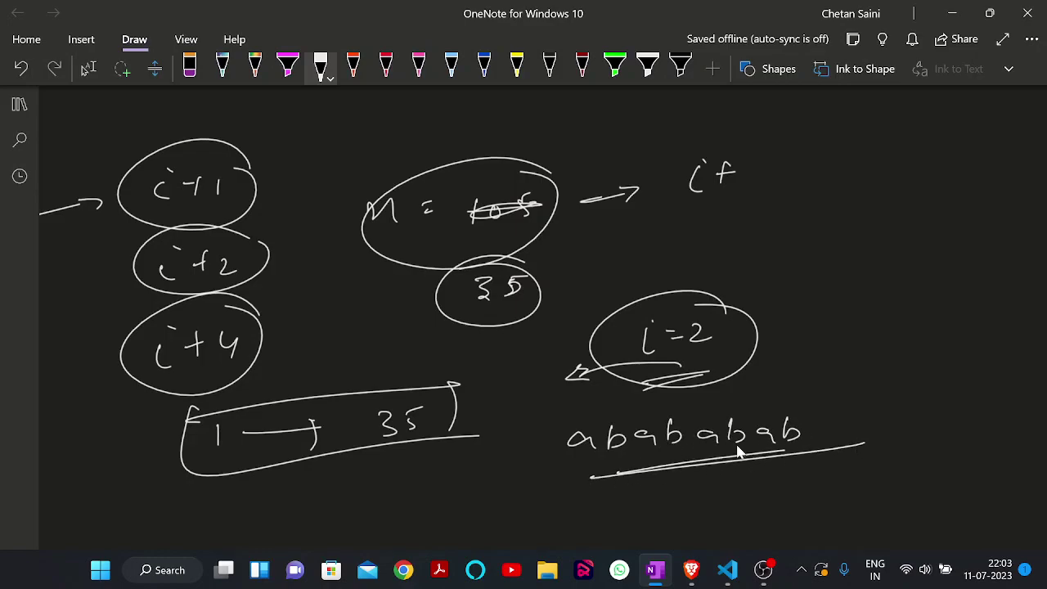
pyautogui.scroll(-2, 418, 447)
# Circle k and draw an arrow to the underlined values 4 8 16 32.
pyautogui.moveTo(394, 426); pyautogui.dragTo(360, 431)
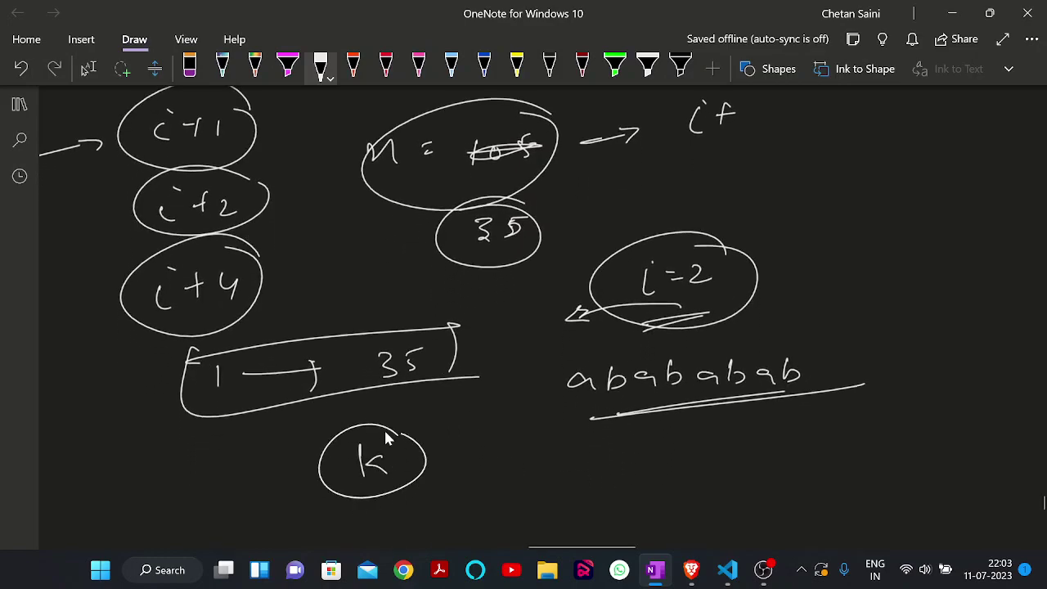
pyautogui.hscroll(-2, 352, 422)
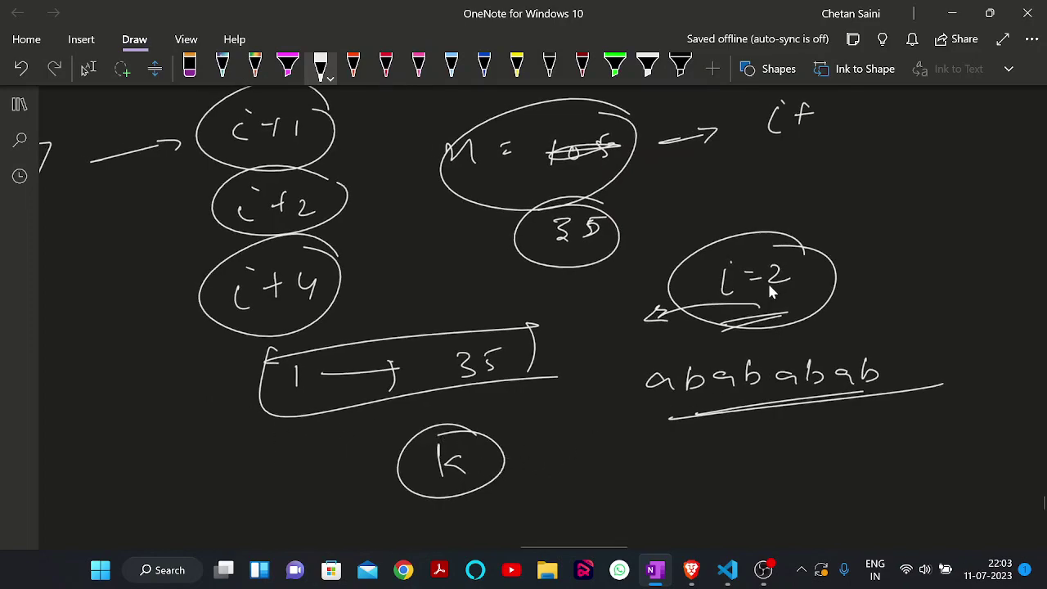
pyautogui.moveTo(497, 481); pyautogui.dragTo(548, 474)
pyautogui.moveTo(551, 460); pyautogui.dragTo(557, 477)
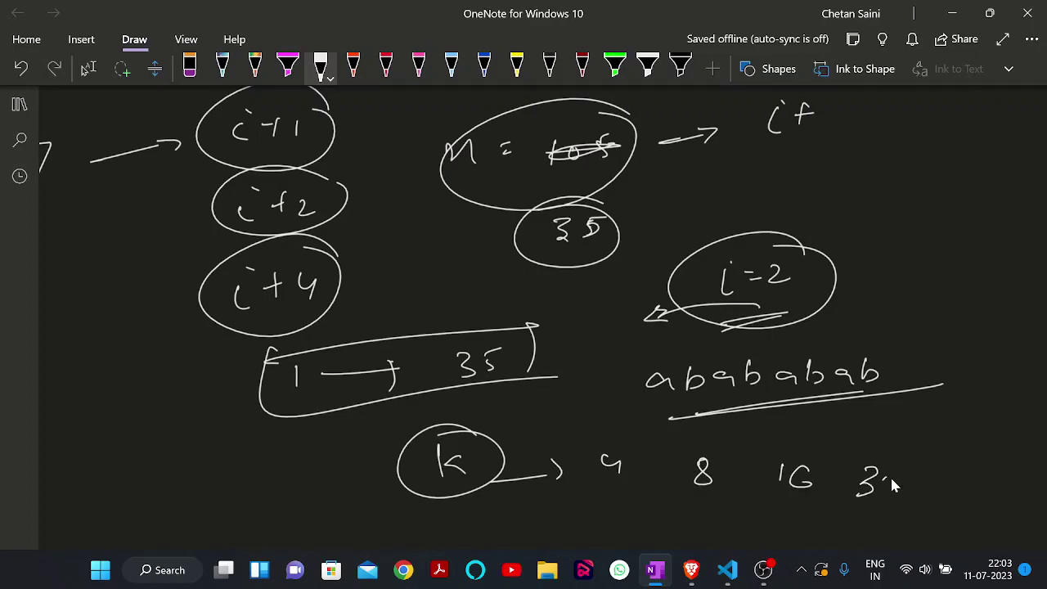
pyautogui.moveTo(889, 485); pyautogui.dragTo(906, 489)
pyautogui.moveTo(576, 495); pyautogui.dragTo(951, 511)
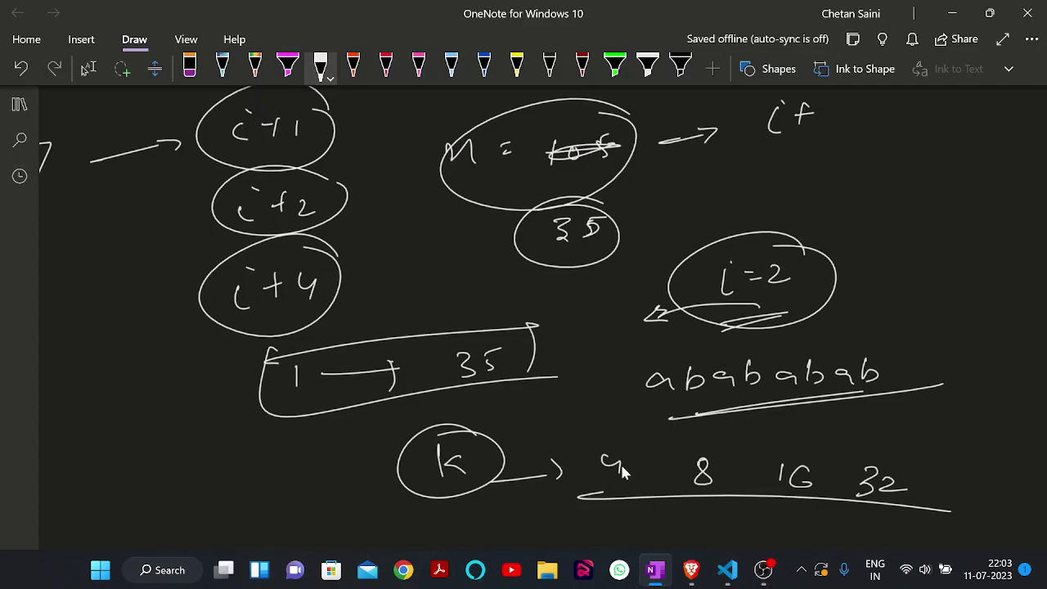
# Write 35 and the condition n%k = 0 below the notes.
pyautogui.scroll(-2, 537, 436)
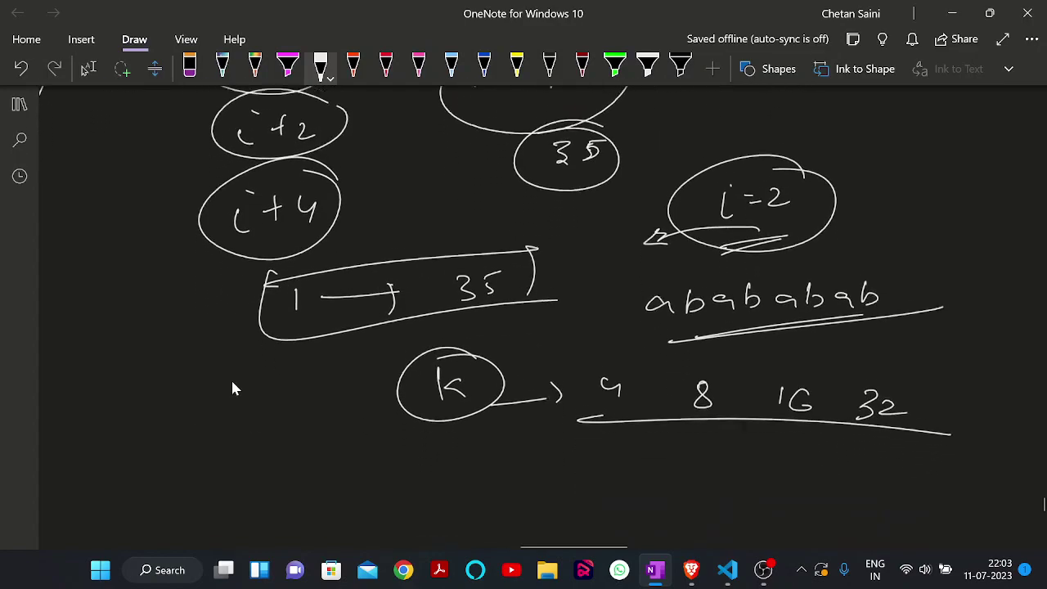
pyautogui.scroll(-1, 233, 409)
pyautogui.moveTo(227, 449); pyautogui.dragTo(283, 450)
pyautogui.moveTo(337, 466); pyautogui.dragTo(402, 468)
pyautogui.moveTo(414, 469); pyautogui.dragTo(419, 467)
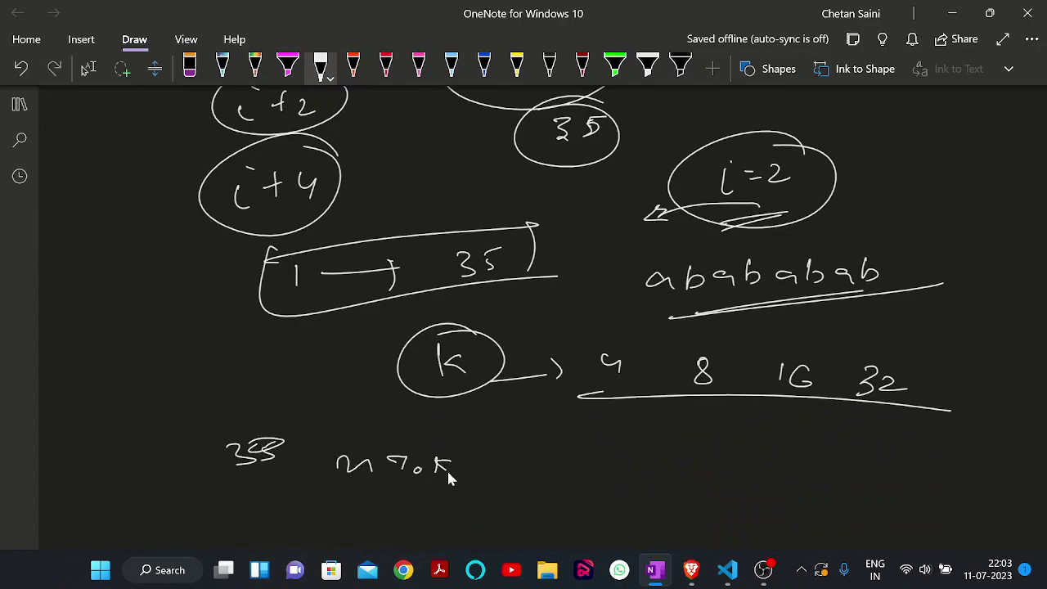
pyautogui.moveTo(468, 441); pyautogui.dragTo(534, 460)
pyautogui.moveTo(514, 469); pyautogui.dragTo(577, 447)
# Write and circle n%2, marking it as not equal to 0.
pyautogui.scroll(-3, 352, 479)
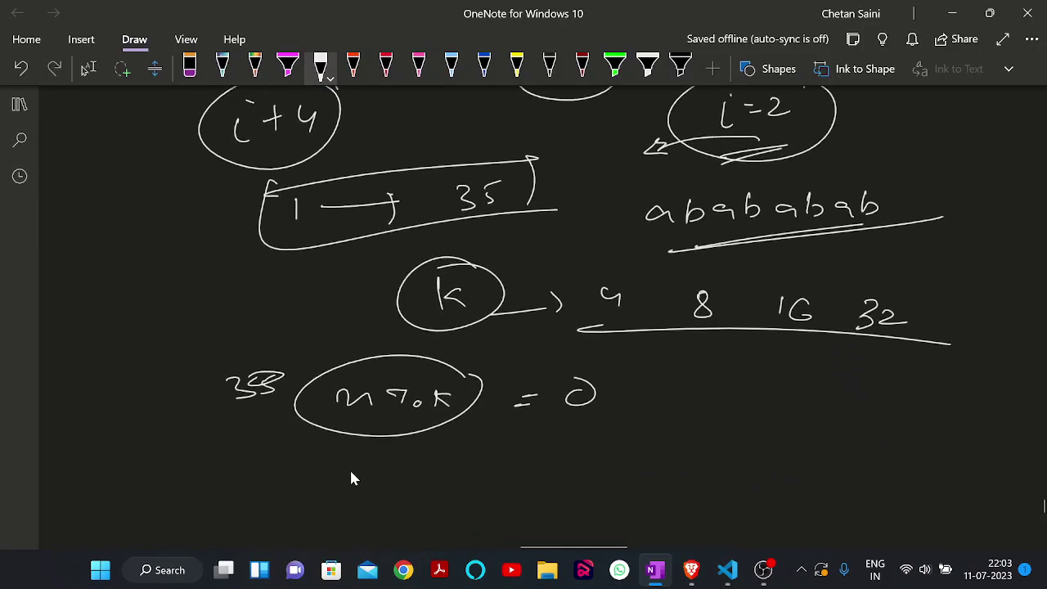
pyautogui.scroll(-1, 351, 479)
pyautogui.moveTo(346, 472); pyautogui.dragTo(383, 484)
pyautogui.moveTo(479, 448)
pyautogui.mouseDown()
pyautogui.moveTo(325, 486)
pyautogui.moveTo(478, 464)
pyautogui.mouseUp()
pyautogui.moveTo(521, 457)
pyautogui.mouseDown()
pyautogui.moveTo(520, 470)
pyautogui.moveTo(566, 475)
pyautogui.mouseUp()
pyautogui.moveTo(593, 461); pyautogui.dragTo(600, 460)
# Bracket both conditions with an arrow to a boxed, crossed-out k%2 = 0.
pyautogui.moveTo(642, 384); pyautogui.dragTo(613, 472)
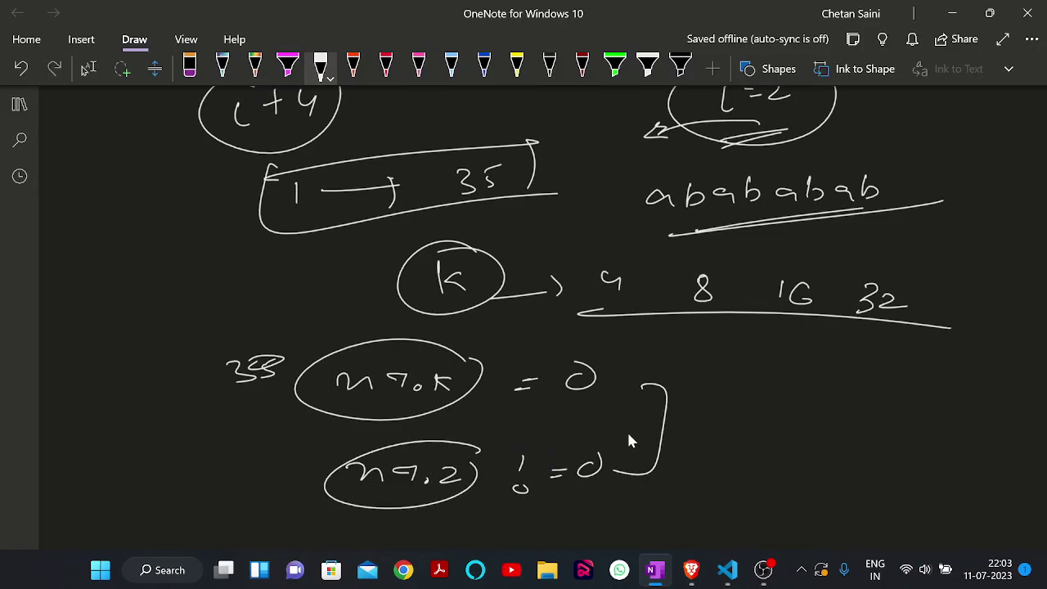
pyautogui.moveTo(627, 434); pyautogui.dragTo(727, 429)
pyautogui.moveTo(714, 418); pyautogui.dragTo(715, 439)
pyautogui.moveTo(841, 394); pyautogui.dragTo(835, 417)
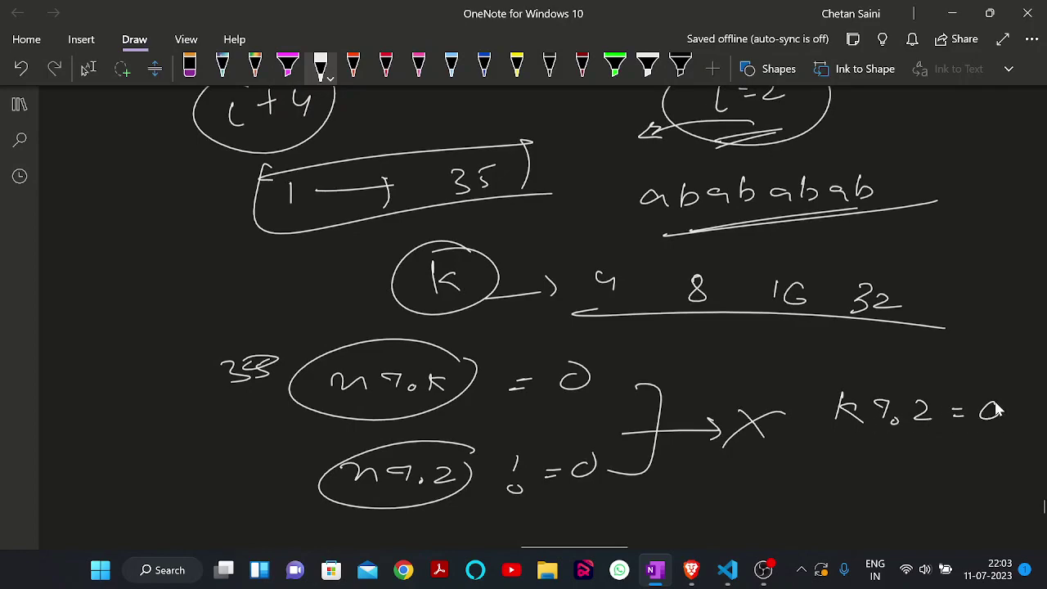
pyautogui.moveTo(993, 409); pyautogui.dragTo(999, 402)
pyautogui.moveTo(846, 372)
pyautogui.mouseDown()
pyautogui.moveTo(1034, 429)
pyautogui.moveTo(921, 447)
pyautogui.moveTo(1006, 384)
pyautogui.moveTo(826, 383)
pyautogui.moveTo(860, 428)
pyautogui.mouseUp()
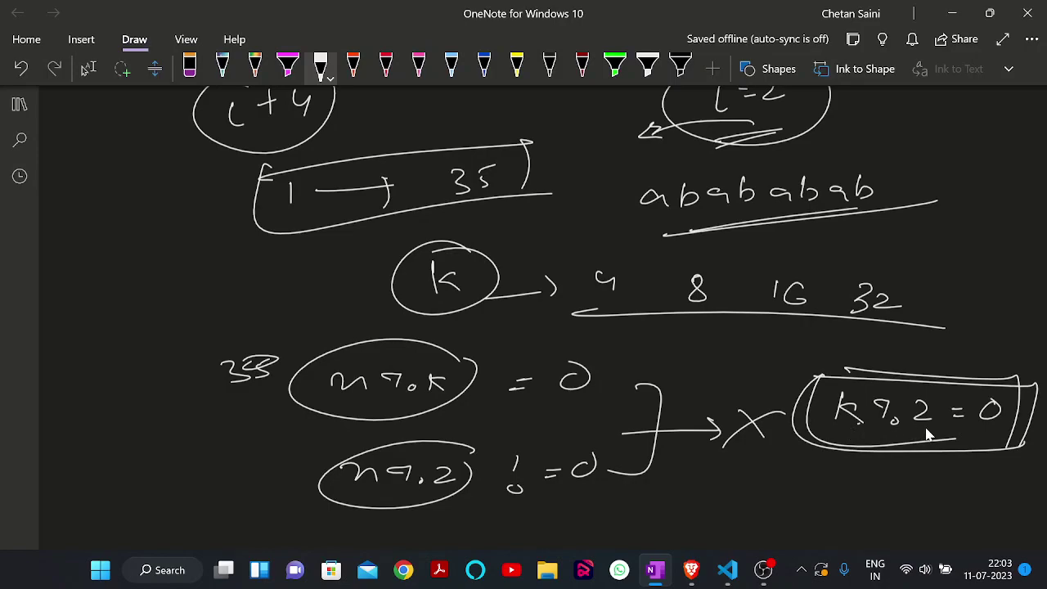
pyautogui.moveTo(930, 430); pyautogui.dragTo(935, 433)
# Correct n%k = 0 to n%k ≠ 0 and note n = 35.
pyautogui.moveTo(450, 397); pyautogui.dragTo(439, 403)
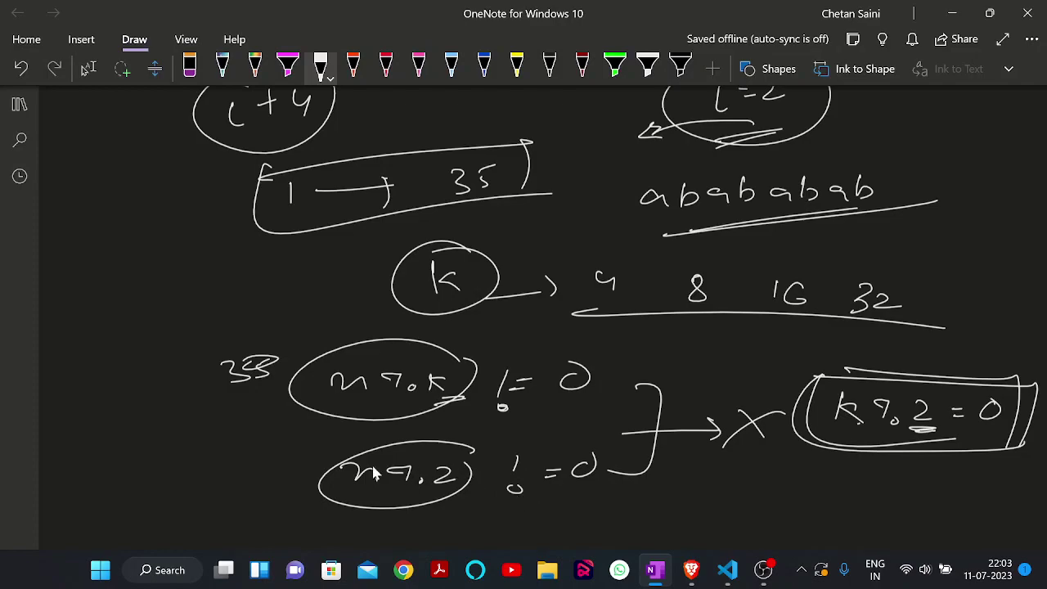
pyautogui.scroll(-1, 468, 363)
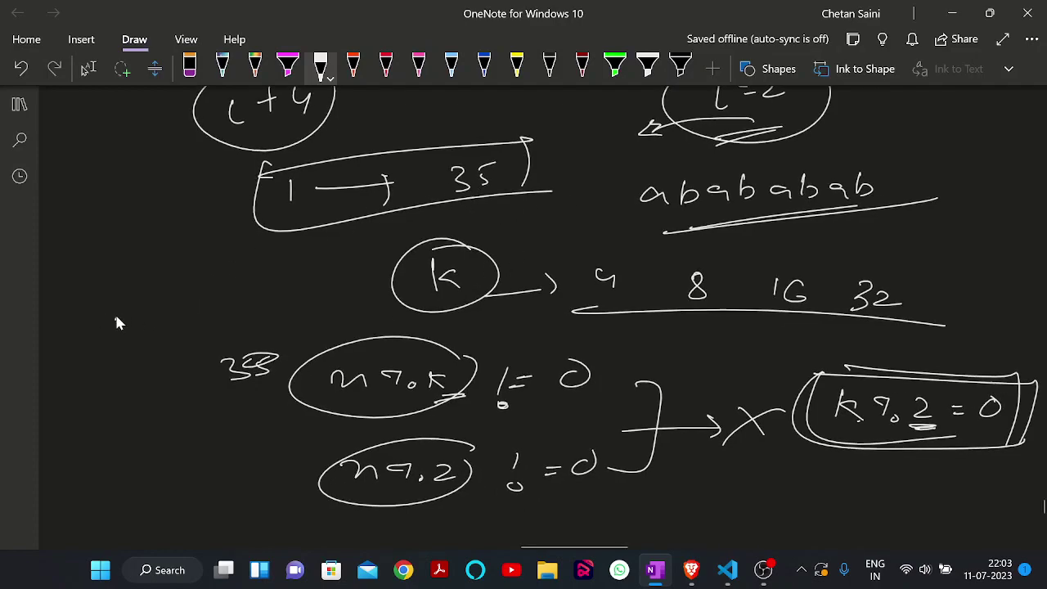
pyautogui.moveTo(227, 286); pyautogui.dragTo(215, 311)
# Write a circled n%2 result for 35 and mark n%4, 8, 16, 32 as ≠ 0.
pyautogui.moveTo(120, 371); pyautogui.dragTo(118, 384)
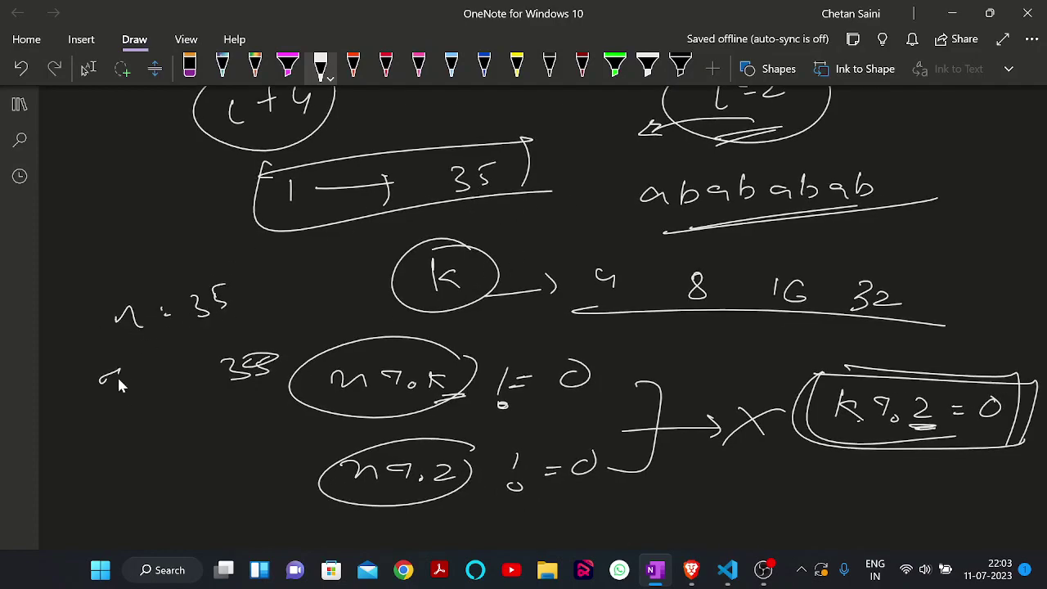
pyautogui.moveTo(211, 370)
pyautogui.mouseDown()
pyautogui.moveTo(245, 365)
pyautogui.moveTo(117, 427)
pyautogui.moveTo(266, 355)
pyautogui.mouseUp()
pyautogui.click(95, 460)
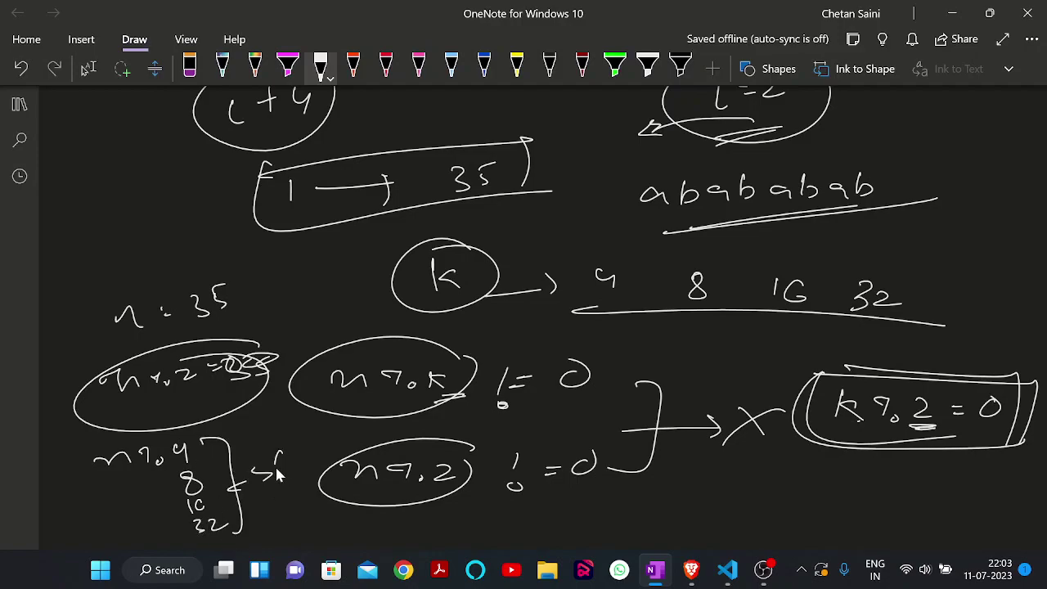
pyautogui.moveTo(278, 474); pyautogui.dragTo(309, 483)
# Pan the page back left to the earlier k%3 = 0 notes.
pyautogui.hscroll(-8, 294, 441)
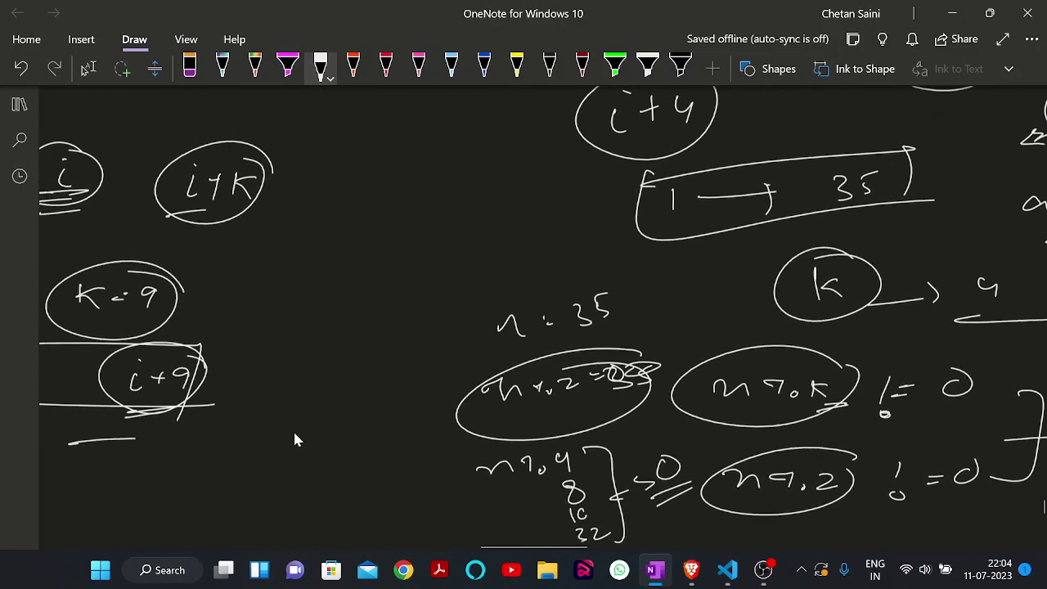
pyautogui.hscroll(-5, 296, 440)
pyautogui.scroll(3, 293, 429)
pyautogui.hscroll(-3, 291, 431)
pyautogui.scroll(-5, 270, 432)
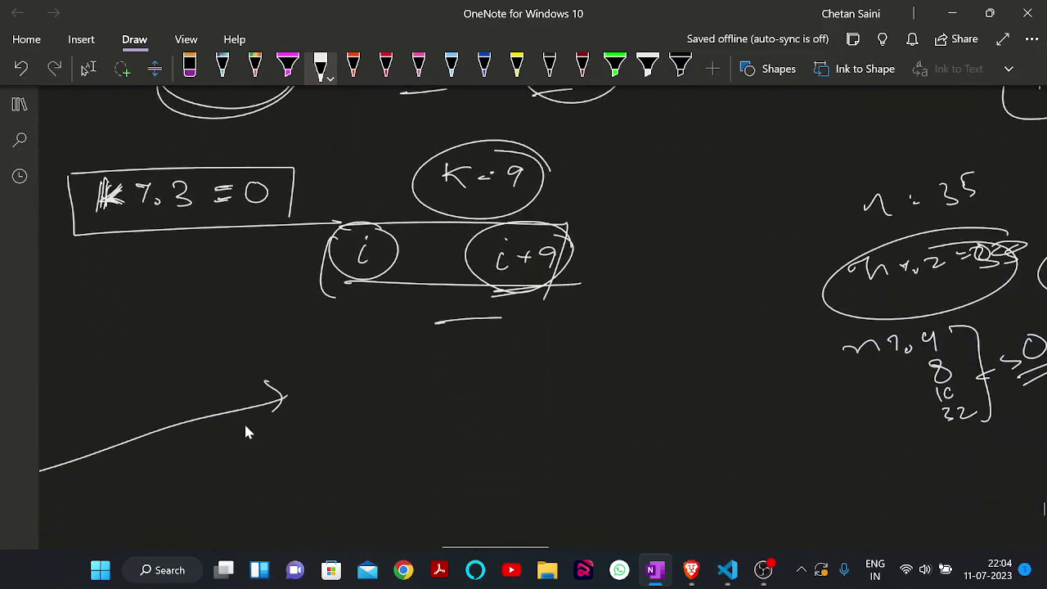
pyautogui.scroll(-5, 245, 431)
# Write a circled i and a boxed 1 → N range.
pyautogui.moveTo(82, 250); pyautogui.dragTo(913, 238)
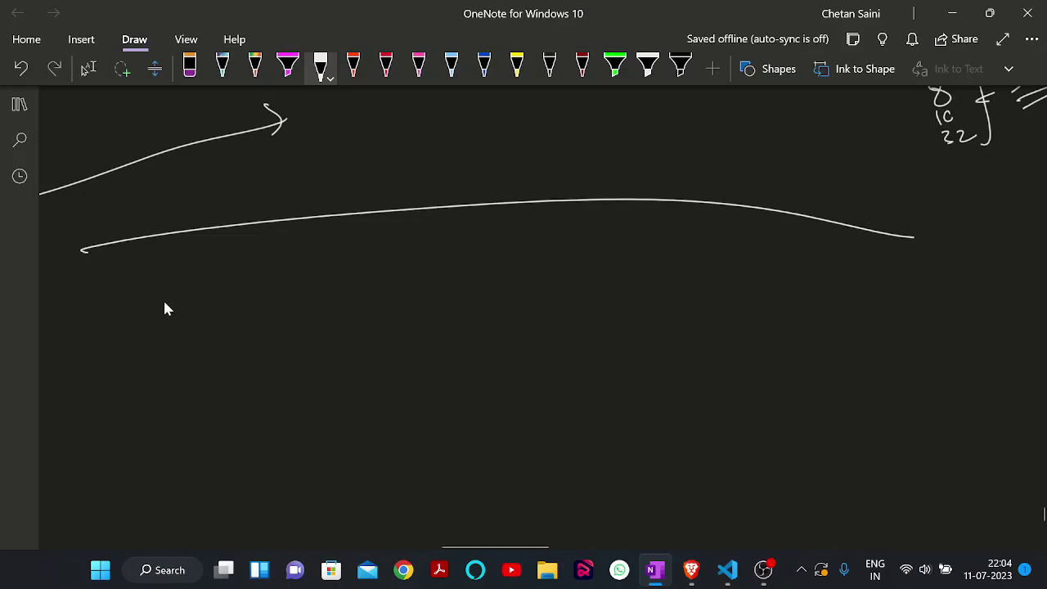
pyautogui.moveTo(189, 324)
pyautogui.mouseDown()
pyautogui.moveTo(193, 341)
pyautogui.moveTo(188, 296)
pyautogui.mouseUp()
pyautogui.click(187, 309)
pyautogui.moveTo(353, 319); pyautogui.dragTo(345, 344)
pyautogui.moveTo(406, 334); pyautogui.dragTo(600, 318)
pyautogui.moveTo(343, 374); pyautogui.dragTo(662, 334)
pyautogui.moveTo(312, 288)
pyautogui.mouseDown()
pyautogui.moveTo(626, 334)
pyautogui.moveTo(392, 373)
pyautogui.mouseUp()
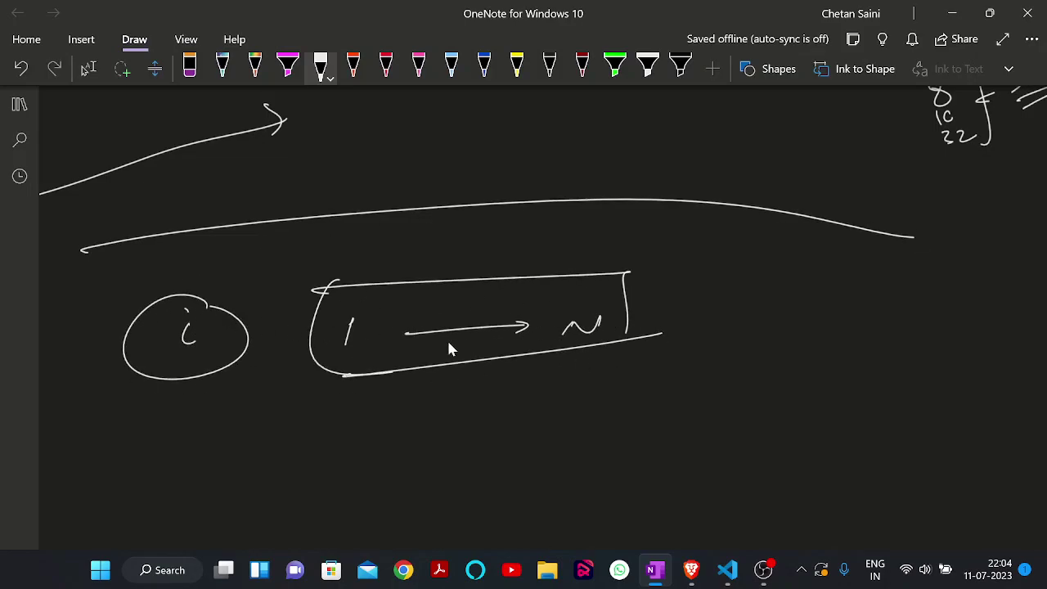
# Write the divisibility condition on N and enclose it.
pyautogui.scroll(-1, 417, 348)
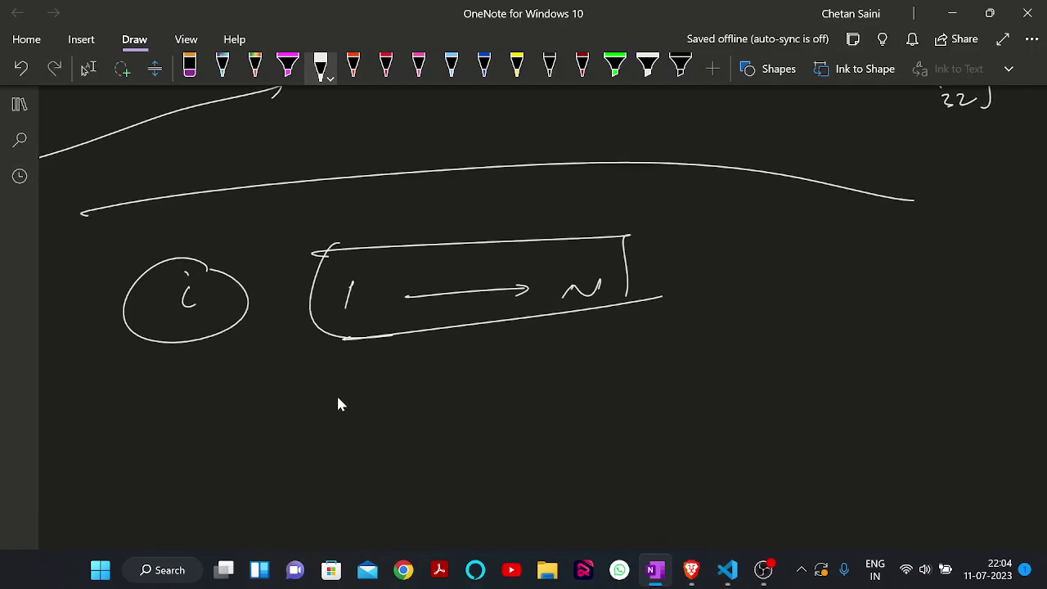
pyautogui.moveTo(325, 425)
pyautogui.mouseDown()
pyautogui.moveTo(355, 402)
pyautogui.moveTo(387, 415)
pyautogui.mouseUp()
pyautogui.moveTo(479, 401)
pyautogui.mouseDown()
pyautogui.moveTo(489, 400)
pyautogui.moveTo(480, 417)
pyautogui.moveTo(488, 399)
pyautogui.moveTo(521, 410)
pyautogui.mouseUp()
pyautogui.moveTo(549, 393); pyautogui.dragTo(548, 393)
pyautogui.moveTo(291, 399); pyautogui.dragTo(582, 422)
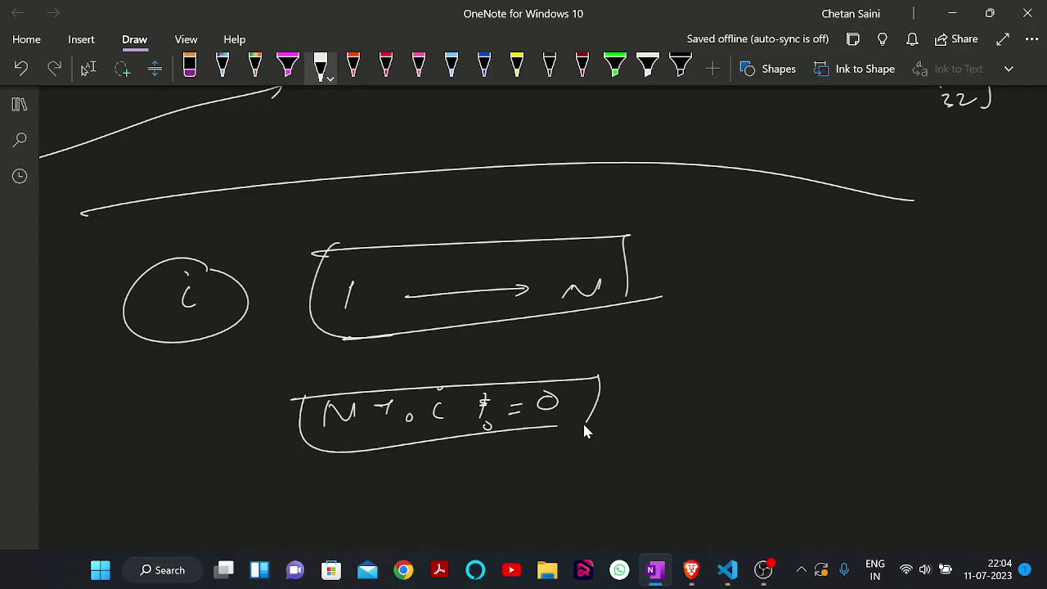
# Write a circled i = 5 note and the boxed string abcde beside it.
pyautogui.moveTo(746, 402); pyautogui.dragTo(746, 420)
pyautogui.moveTo(768, 382)
pyautogui.mouseDown()
pyautogui.moveTo(739, 442)
pyautogui.moveTo(773, 384)
pyautogui.mouseUp()
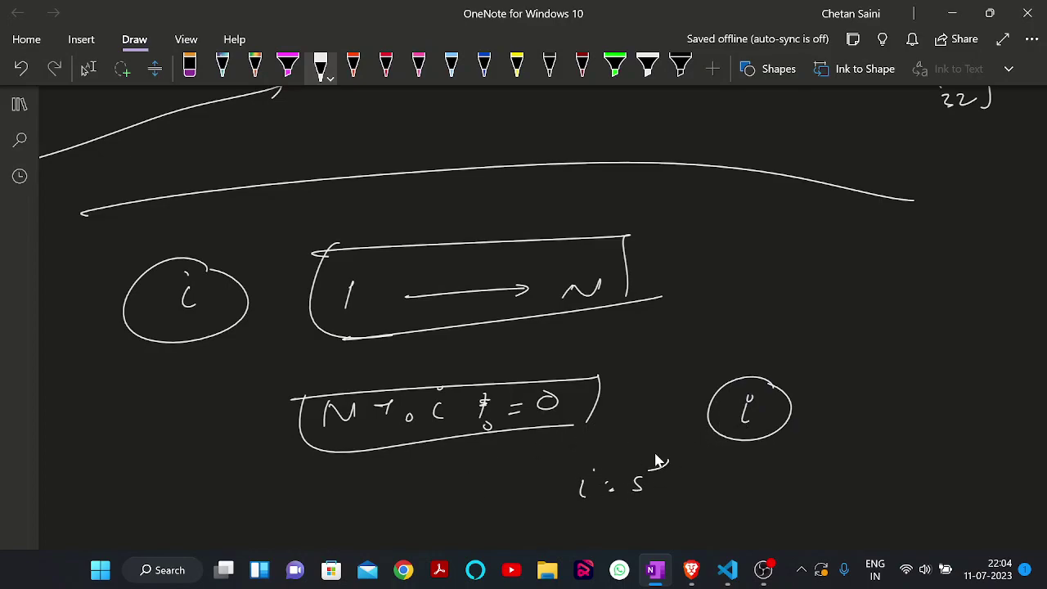
pyautogui.moveTo(656, 461); pyautogui.dragTo(674, 469)
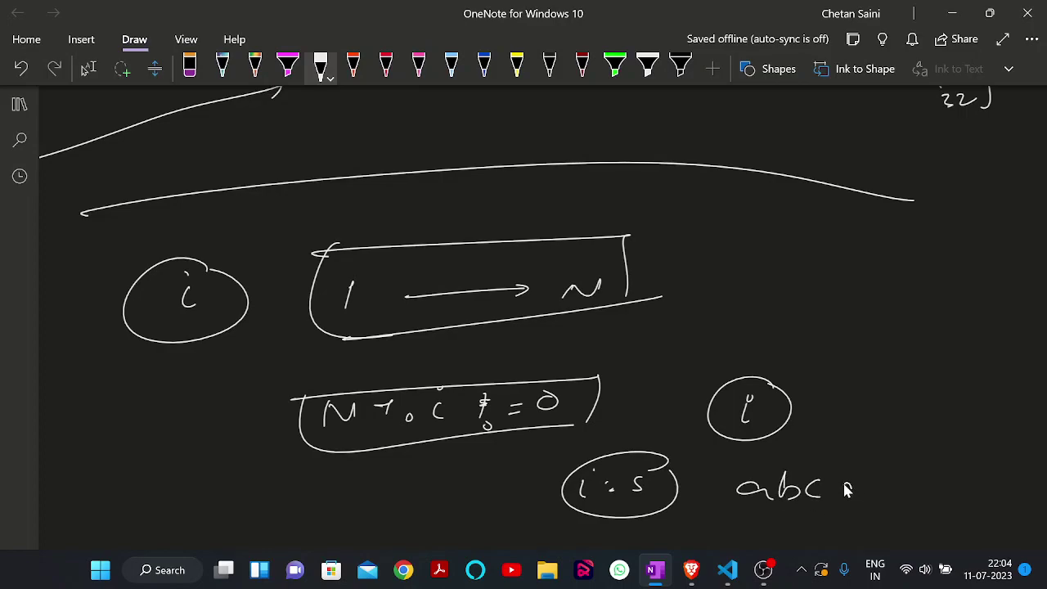
pyautogui.moveTo(868, 483); pyautogui.dragTo(884, 489)
pyautogui.moveTo(708, 459); pyautogui.dragTo(897, 500)
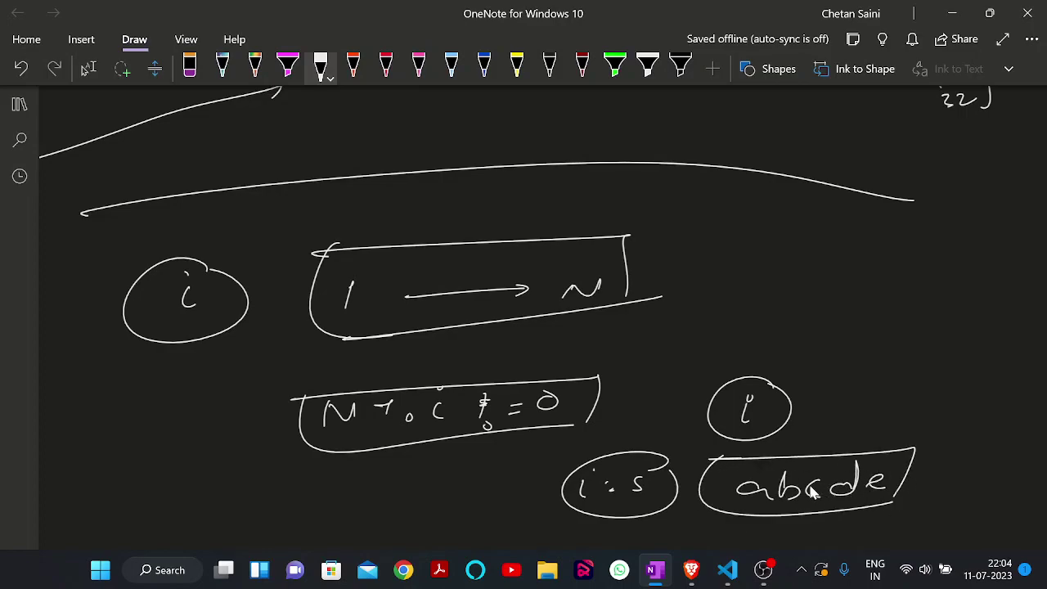
pyautogui.moveTo(741, 515); pyautogui.dragTo(935, 513)
pyautogui.moveTo(731, 456)
pyautogui.mouseDown()
pyautogui.moveTo(923, 479)
pyautogui.moveTo(909, 506)
pyautogui.mouseUp()
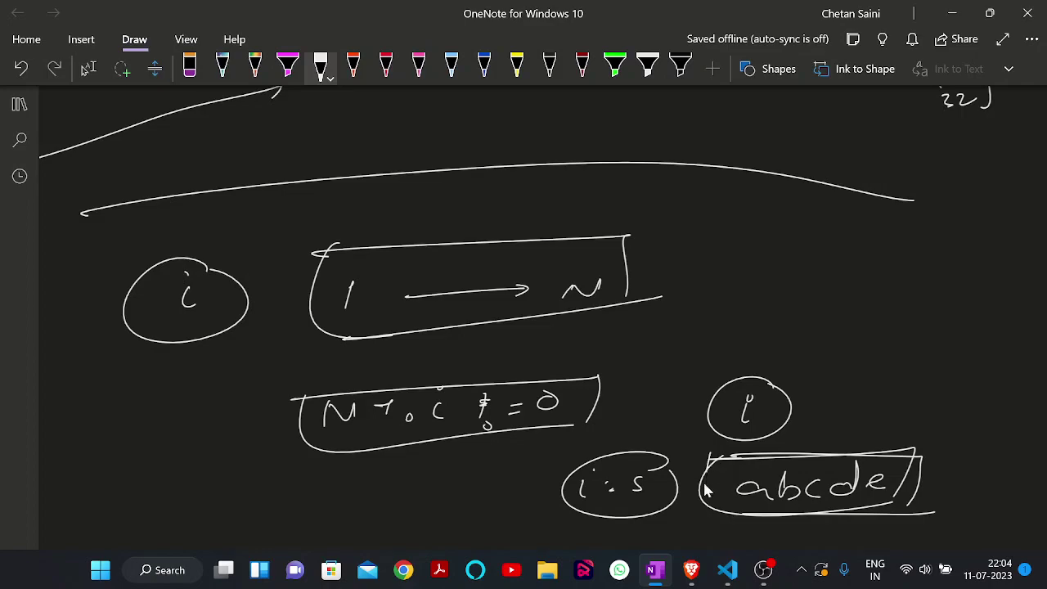
pyautogui.moveTo(708, 473); pyautogui.dragTo(703, 514)
pyautogui.moveTo(726, 455)
pyautogui.mouseDown()
pyautogui.moveTo(921, 463)
pyautogui.moveTo(777, 516)
pyautogui.moveTo(711, 520)
pyautogui.mouseUp()
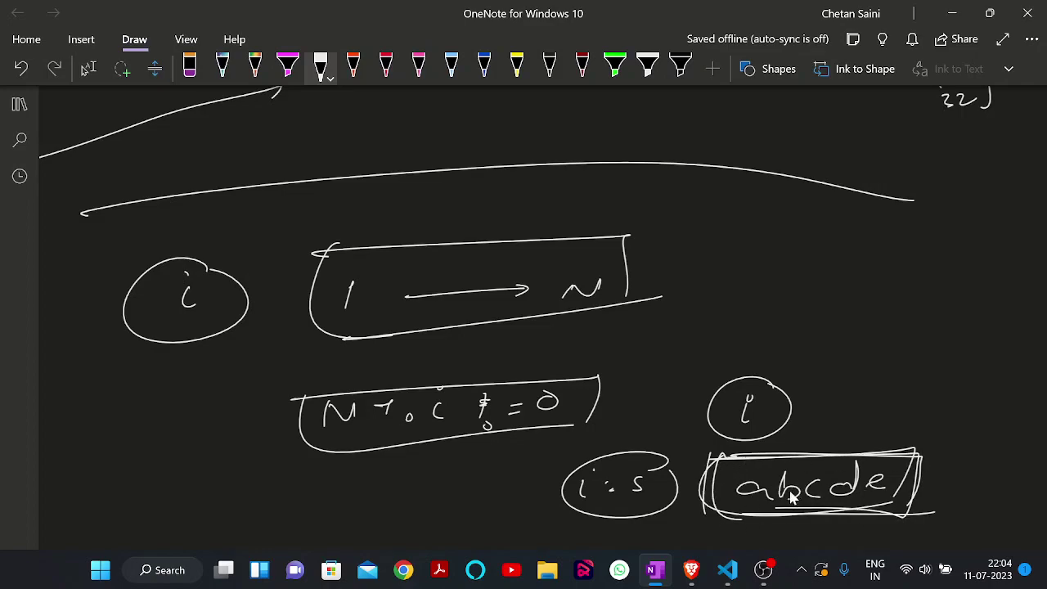
# Extend the string to abcde + abcde + abcde.
pyautogui.hscroll(3, 785, 482)
pyautogui.hscroll(2, 782, 476)
pyautogui.moveTo(707, 484); pyautogui.dragTo(731, 483)
pyautogui.moveTo(719, 477); pyautogui.dragTo(720, 495)
pyautogui.moveTo(757, 480); pyautogui.dragTo(746, 489)
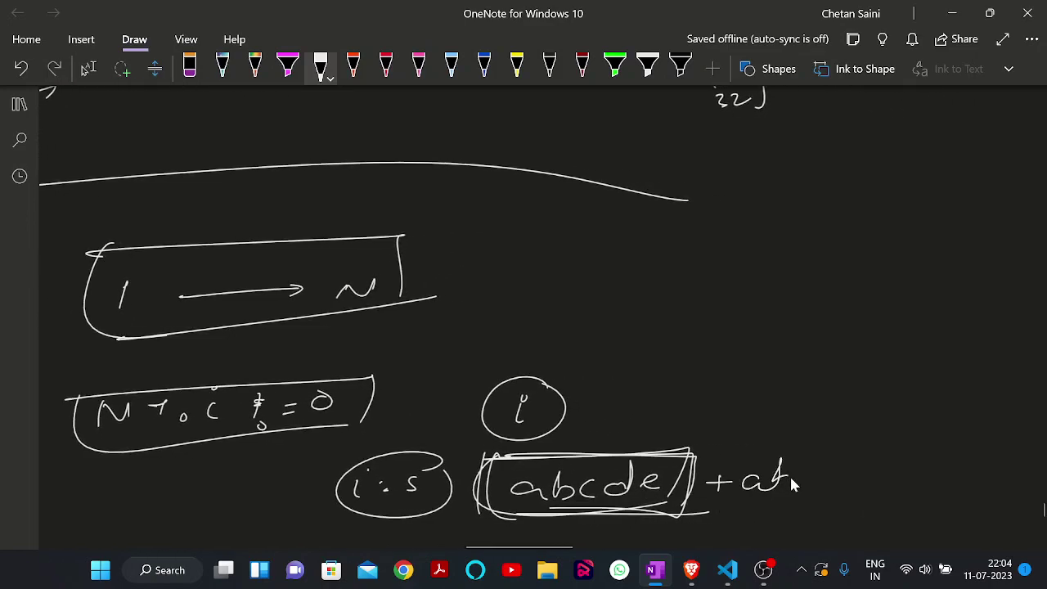
pyautogui.moveTo(829, 481); pyautogui.dragTo(867, 487)
pyautogui.moveTo(874, 481); pyautogui.dragTo(888, 478)
pyautogui.moveTo(889, 469)
pyautogui.mouseDown()
pyautogui.moveTo(891, 487)
pyautogui.moveTo(938, 486)
pyautogui.mouseUp()
pyautogui.moveTo(953, 468)
pyautogui.mouseDown()
pyautogui.moveTo(948, 485)
pyautogui.moveTo(988, 462)
pyautogui.mouseUp()
pyautogui.moveTo(802, 495); pyautogui.dragTo(842, 494)
# Underline the repeated abcde copies and write the circled length 14.
pyautogui.moveTo(893, 491); pyautogui.dragTo(952, 488)
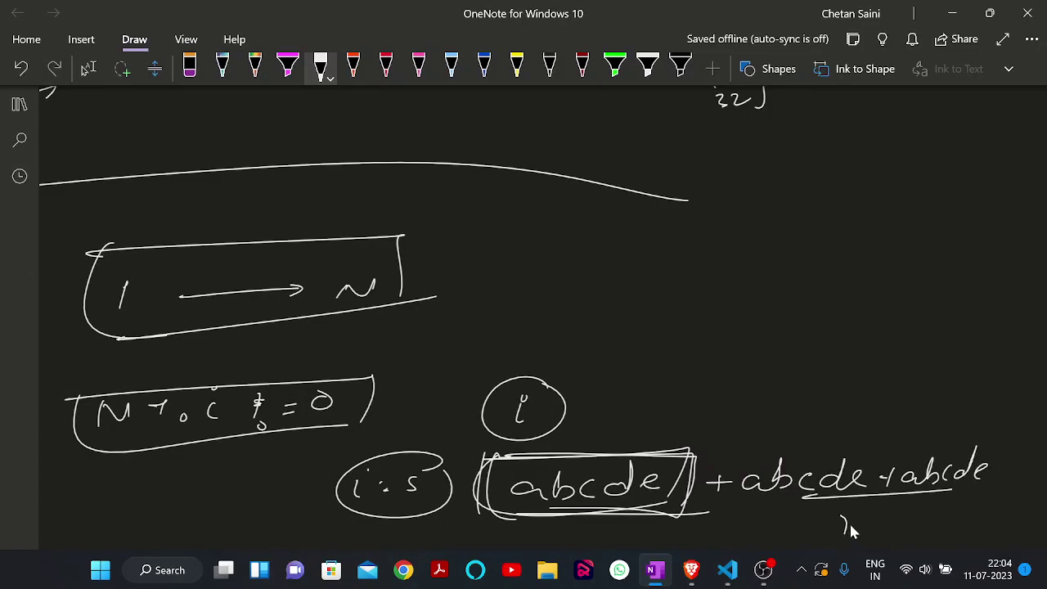
pyautogui.moveTo(830, 514); pyautogui.dragTo(836, 528)
pyautogui.moveTo(855, 507); pyautogui.dragTo(881, 523)
pyautogui.moveTo(850, 487); pyautogui.dragTo(847, 489)
# In shiv1.cpp, point out ans = n, the i loop from 1 to n, the n % i check and break.
pyautogui.click(727, 570)
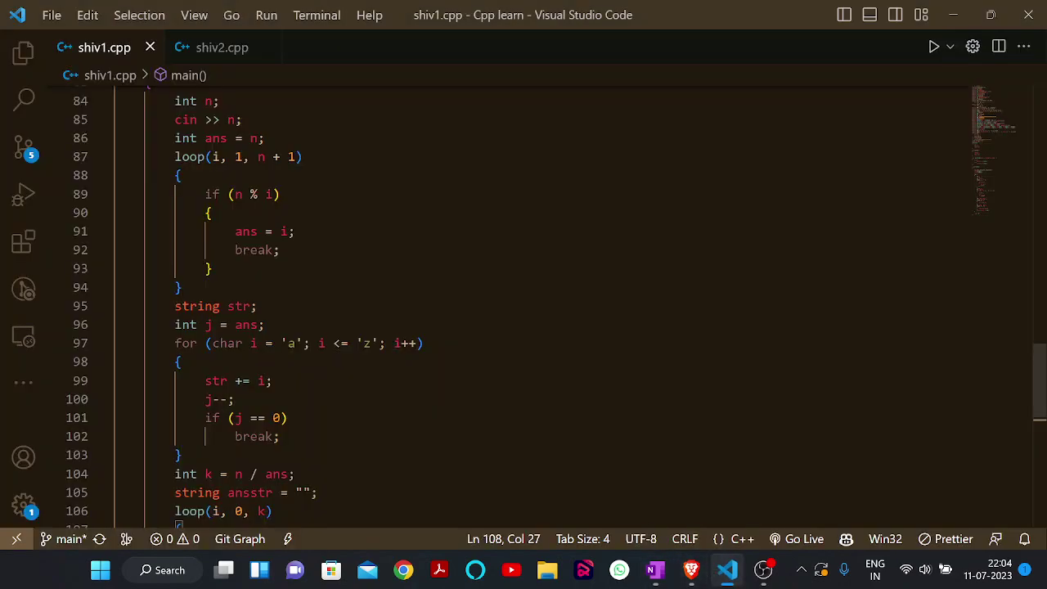
pyautogui.scroll(1, 556, 306)
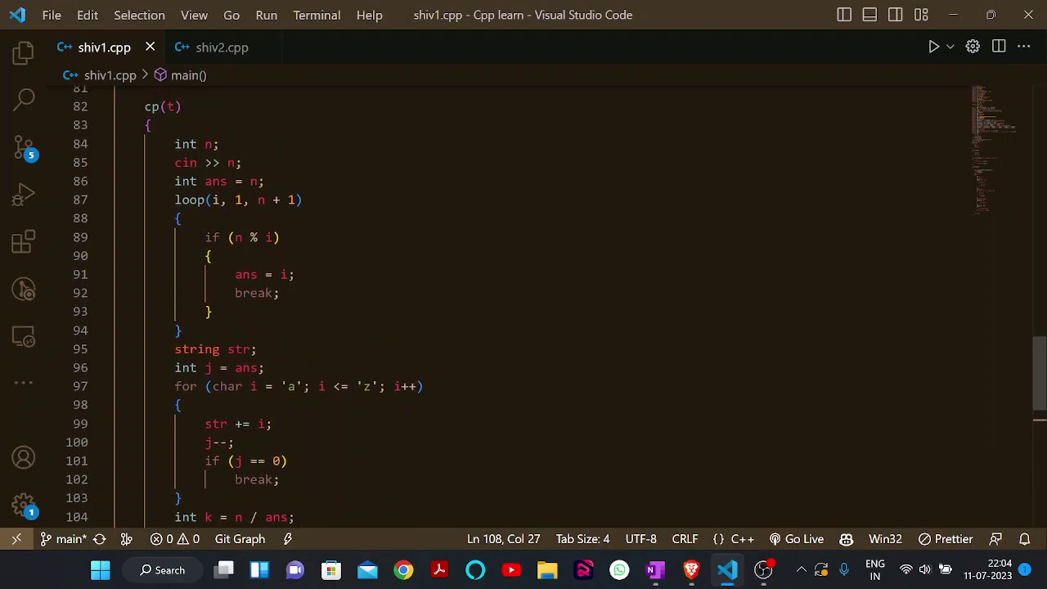
pyautogui.click(266, 181)
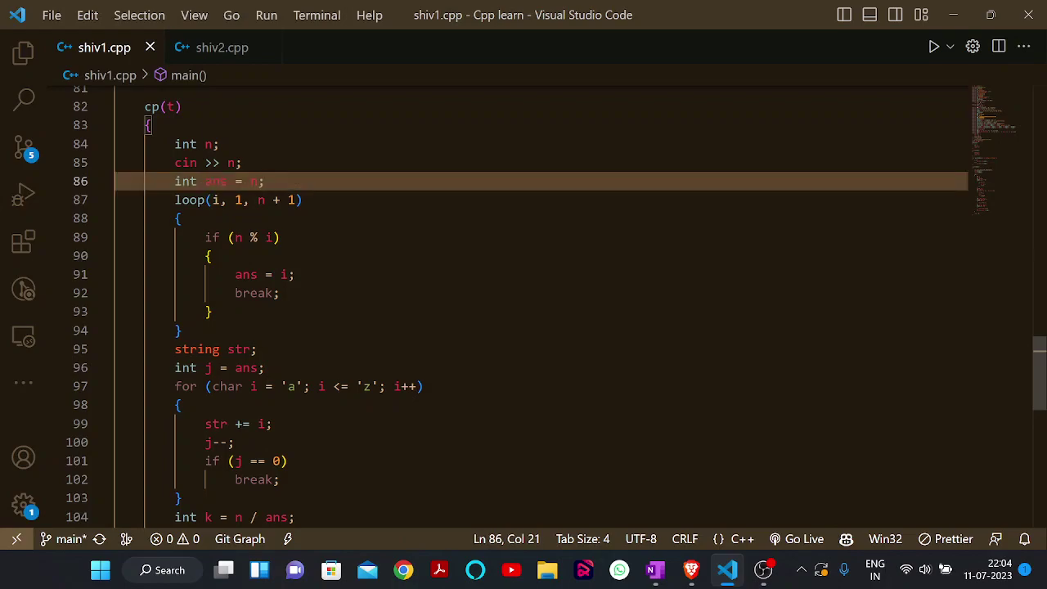
pyautogui.click(225, 200)
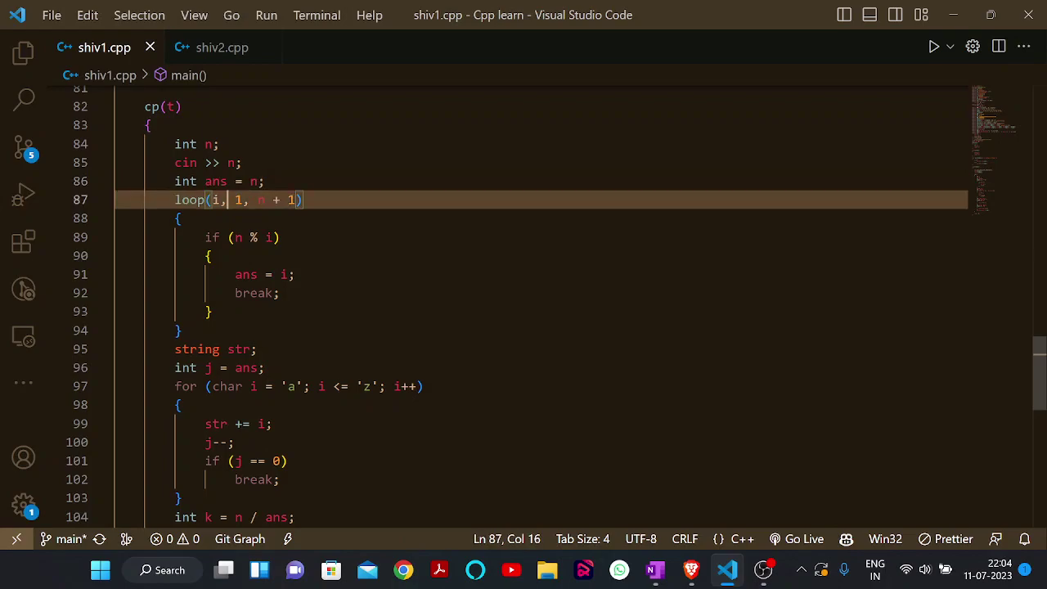
pyautogui.moveTo(230, 237); pyautogui.dragTo(280, 237)
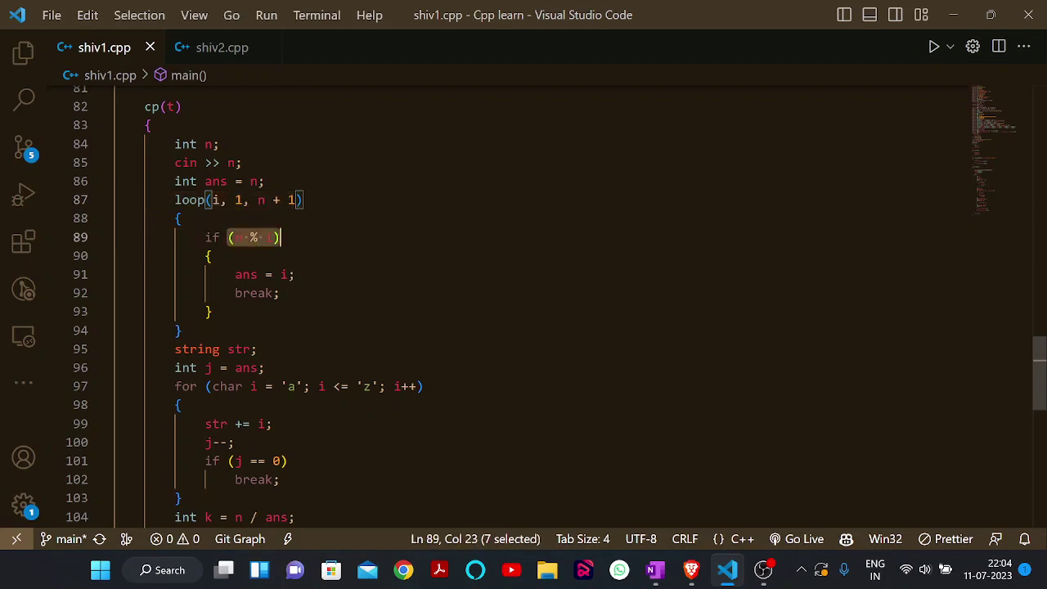
pyautogui.click(280, 293)
# Highlight j = ans, the j-- decrement, letter appending, and the whole alphabet-building loop.
pyautogui.scroll(-2, 523, 308)
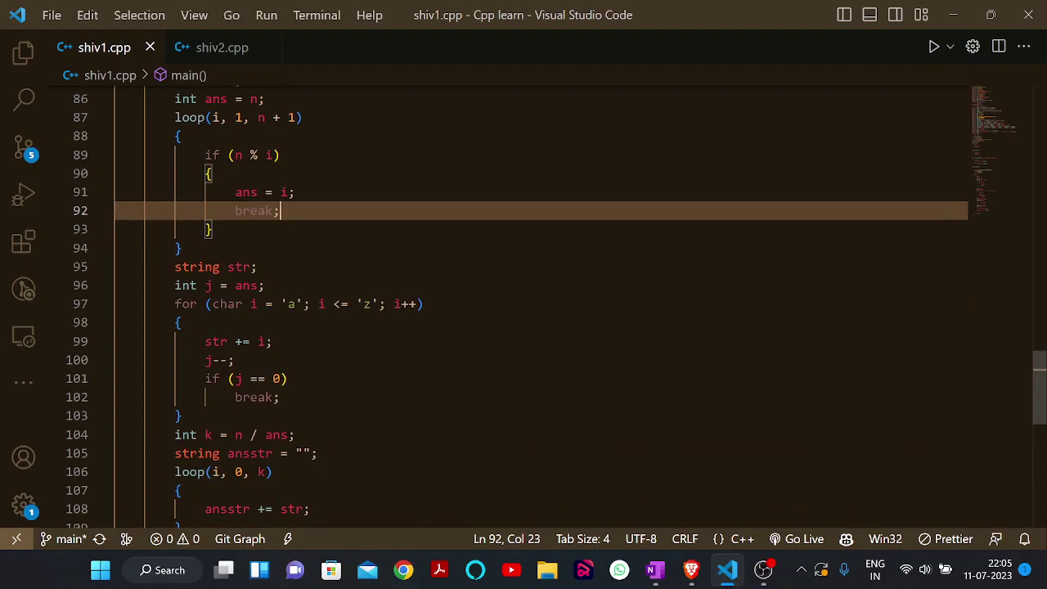
pyautogui.moveTo(205, 285); pyautogui.dragTo(220, 285)
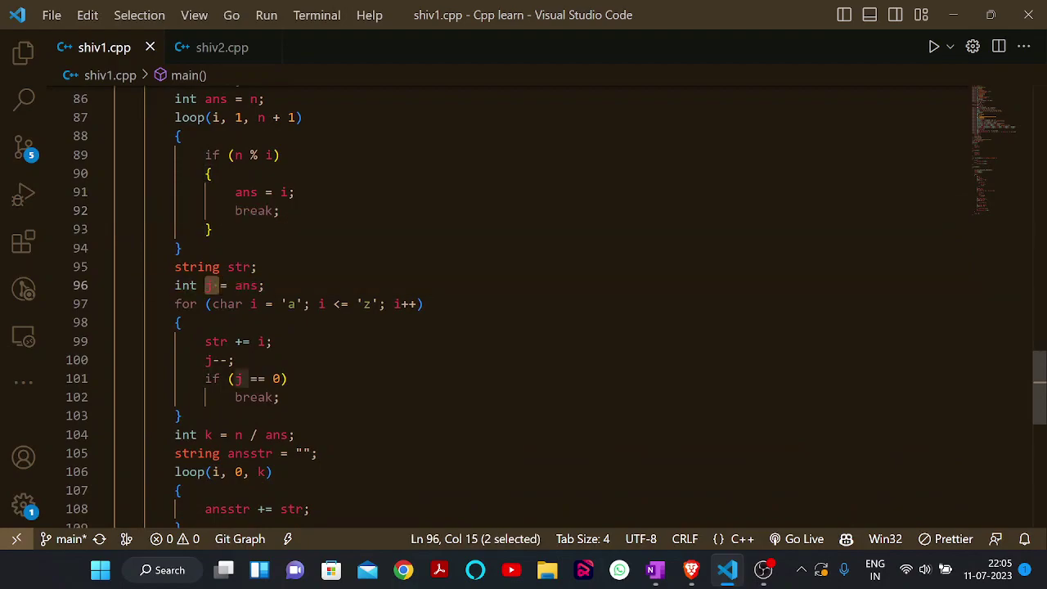
pyautogui.click(206, 360)
pyautogui.moveTo(205, 360); pyautogui.dragTo(251, 341)
pyautogui.click(205, 341)
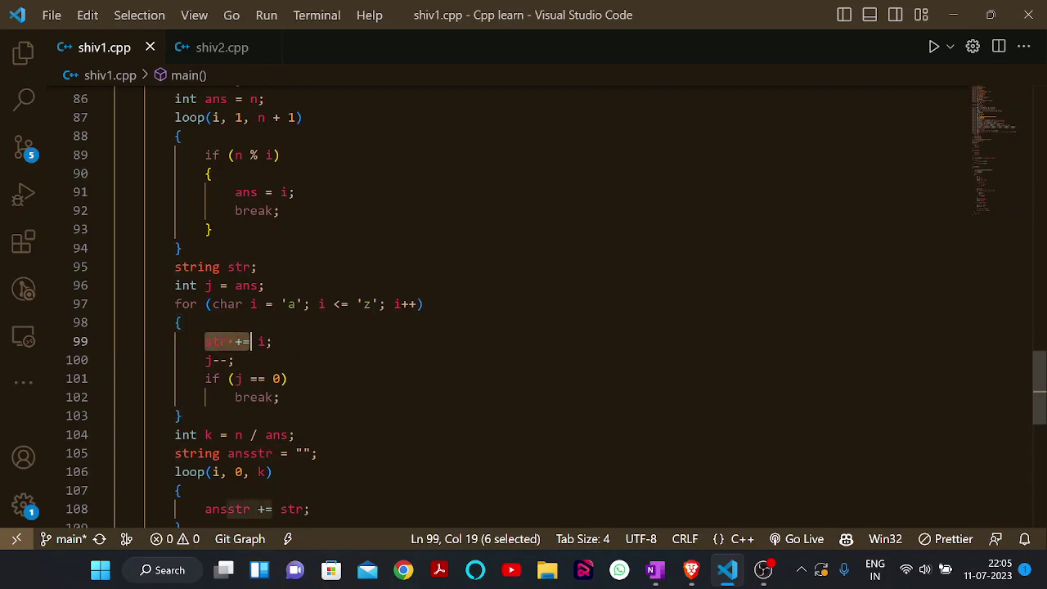
pyautogui.click(197, 285)
pyautogui.moveTo(197, 285); pyautogui.dragTo(227, 286)
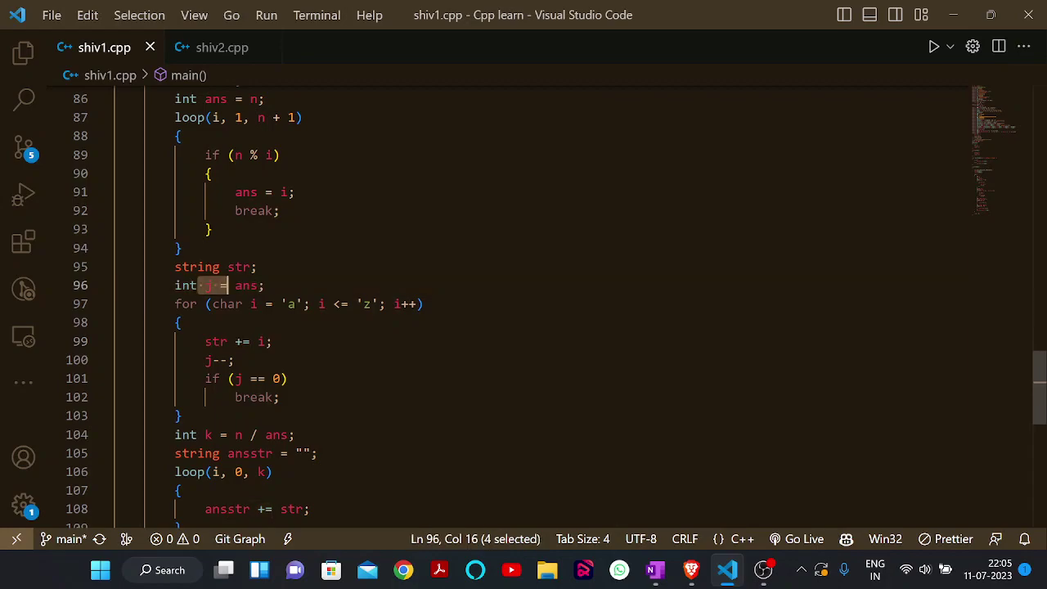
pyautogui.moveTo(182, 416); pyautogui.dragTo(190, 304)
# Highlight the loop repeating str k times, the ansstr append and n % ans, then return to OneNote.
pyautogui.scroll(-2, 190, 304)
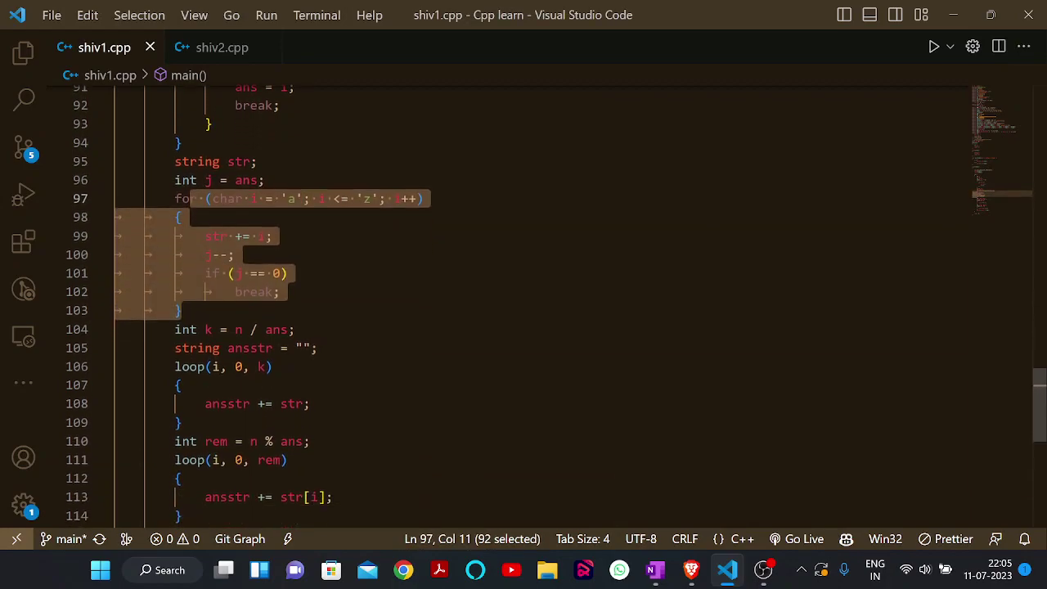
pyautogui.moveTo(227, 345); pyautogui.dragTo(311, 345)
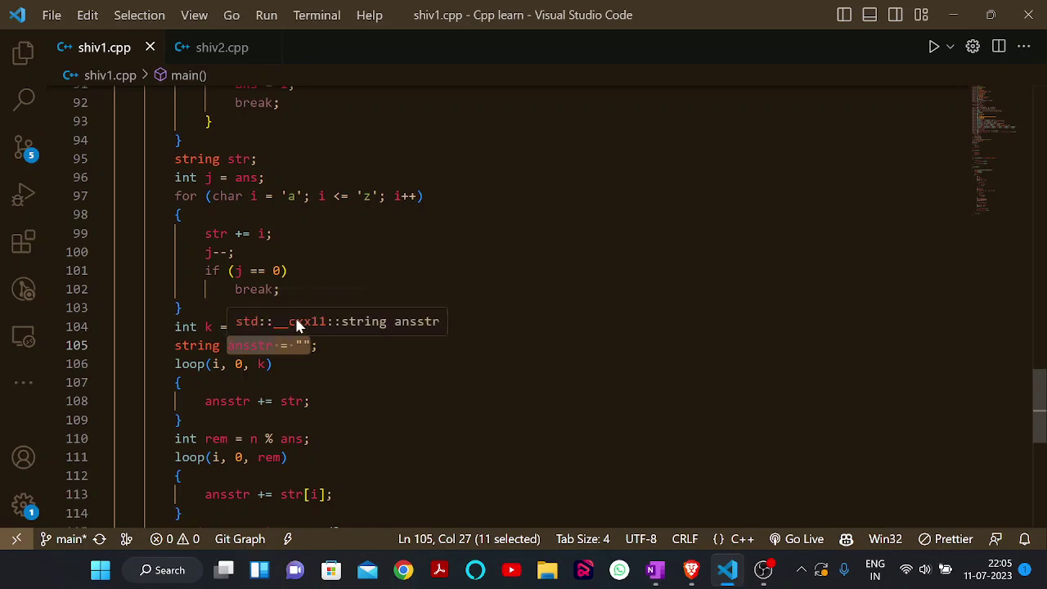
pyautogui.moveTo(276, 363); pyautogui.dragTo(182, 382)
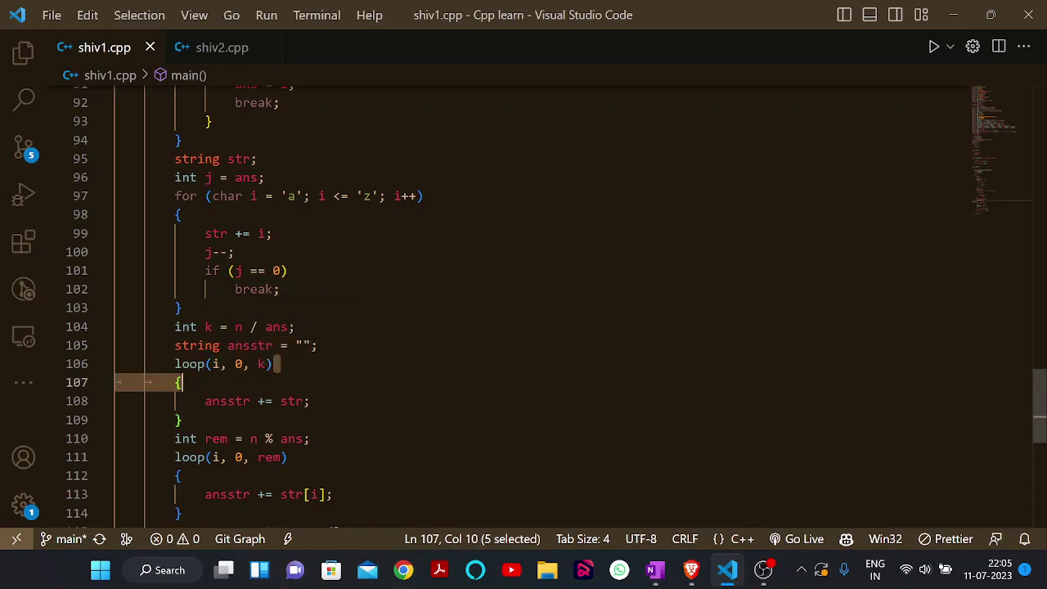
pyautogui.moveTo(272, 401); pyautogui.dragTo(311, 400)
pyautogui.click(311, 438)
pyautogui.scroll(-2, 310, 438)
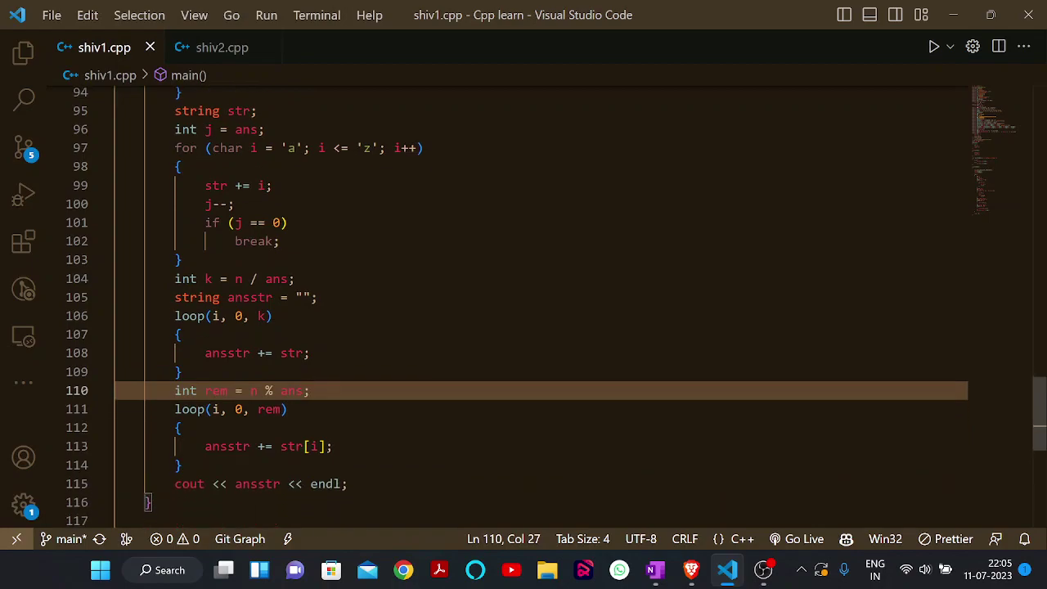
pyautogui.click(691, 570)
pyautogui.click(654, 570)
# Write the circled example N = 10 and the underlined ans = 3.
pyautogui.scroll(-4, 514, 486)
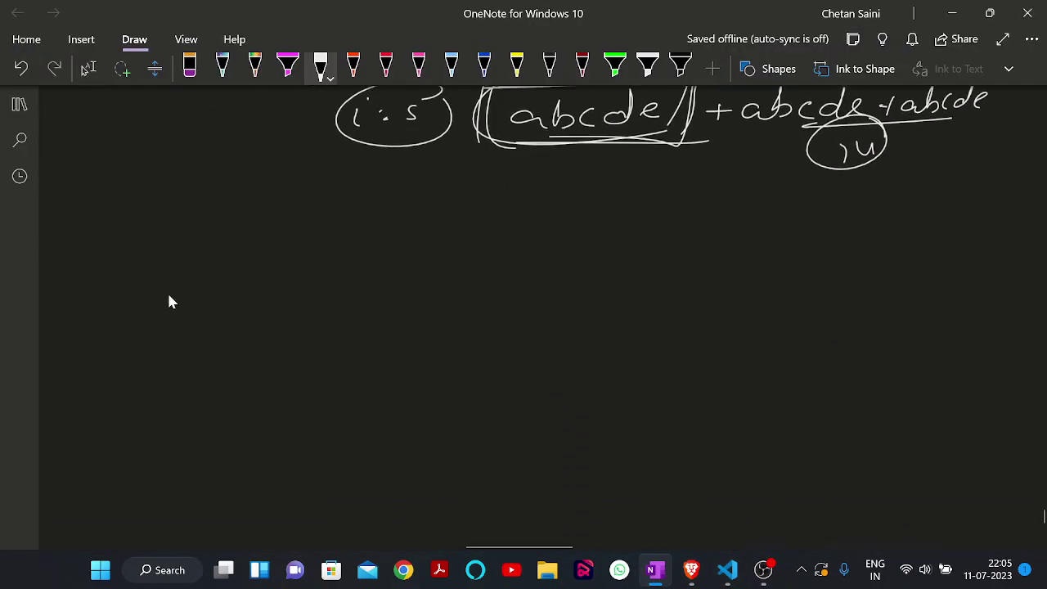
pyautogui.moveTo(184, 270)
pyautogui.mouseDown()
pyautogui.moveTo(187, 285)
pyautogui.moveTo(204, 260)
pyautogui.mouseUp()
pyautogui.click(227, 275)
pyautogui.moveTo(286, 260); pyautogui.dragTo(280, 261)
pyautogui.moveTo(311, 239)
pyautogui.mouseDown()
pyautogui.moveTo(226, 223)
pyautogui.moveTo(320, 243)
pyautogui.mouseUp()
pyautogui.moveTo(448, 255); pyautogui.dragTo(447, 257)
pyautogui.moveTo(459, 269); pyautogui.dragTo(474, 257)
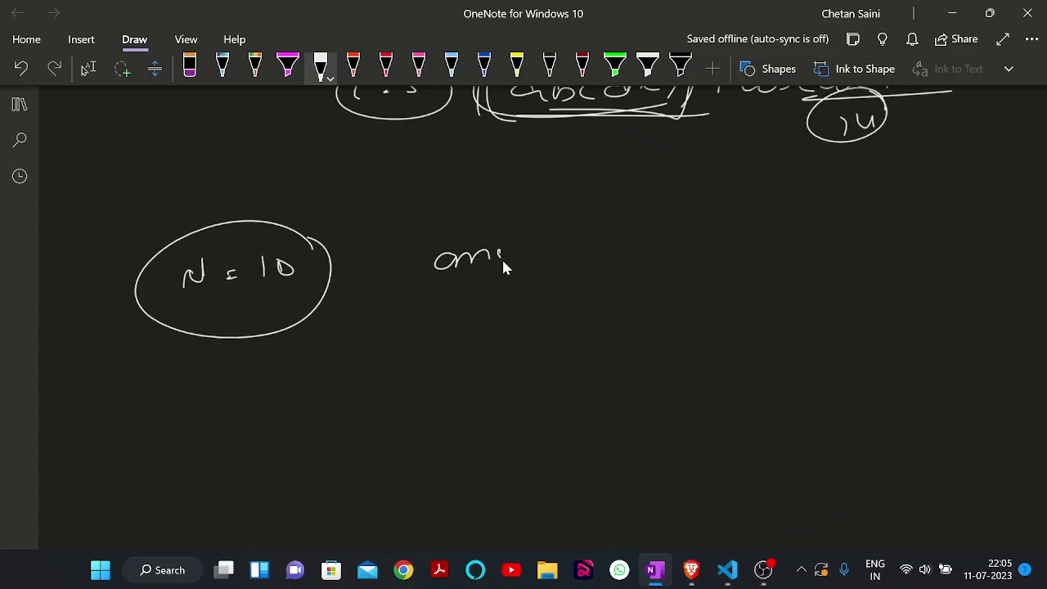
pyautogui.moveTo(578, 253); pyautogui.dragTo(572, 258)
pyautogui.moveTo(420, 295); pyautogui.dragTo(633, 269)
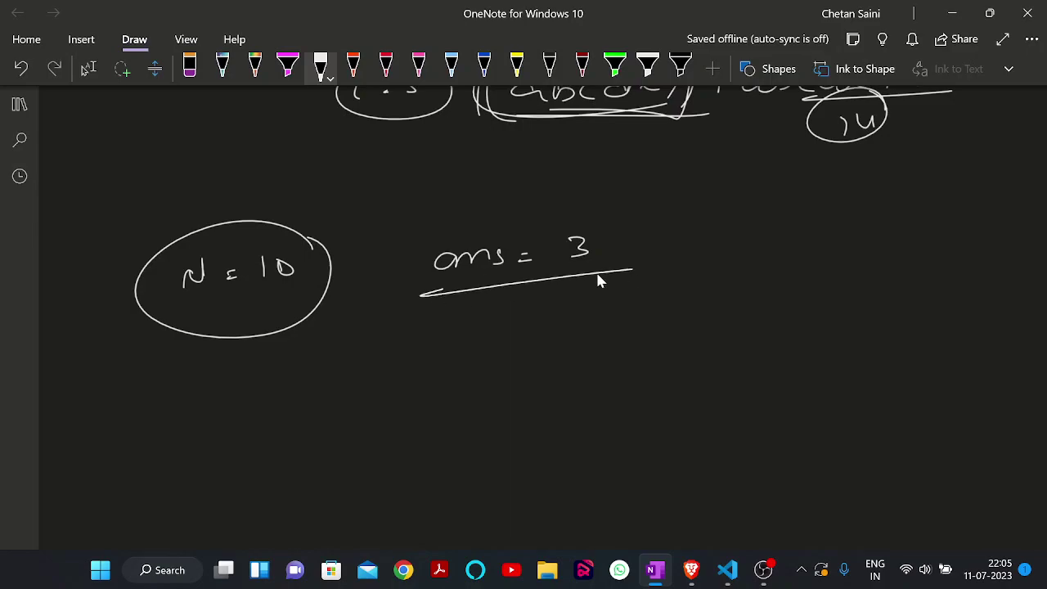
# Write the underlined string abcabcabc and the boxed integer division 10/3 = 3.
pyautogui.moveTo(282, 391); pyautogui.dragTo(302, 389)
pyautogui.moveTo(322, 381); pyautogui.dragTo(321, 397)
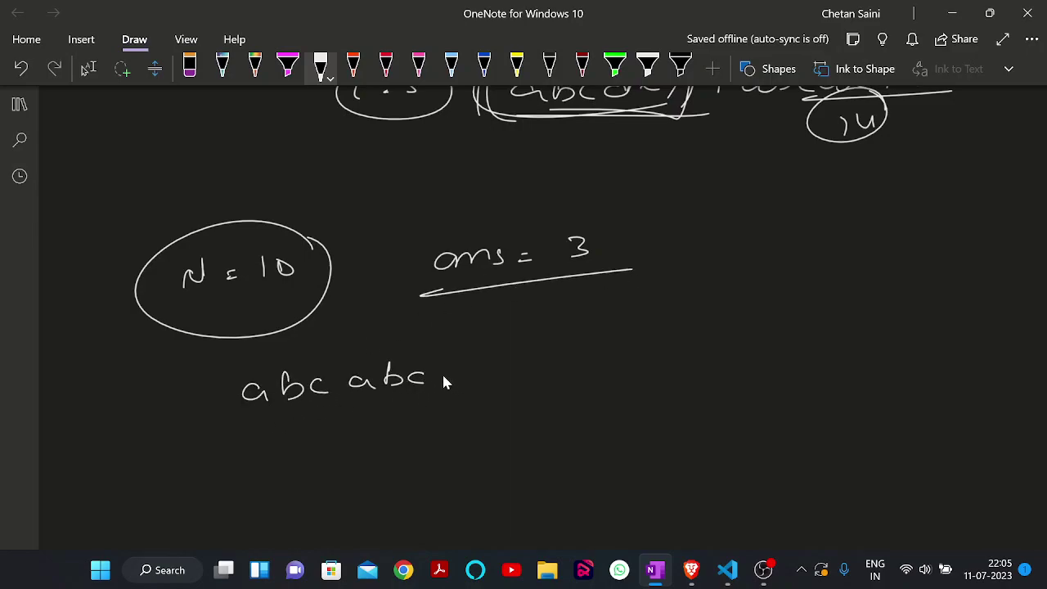
pyautogui.moveTo(230, 427); pyautogui.dragTo(557, 389)
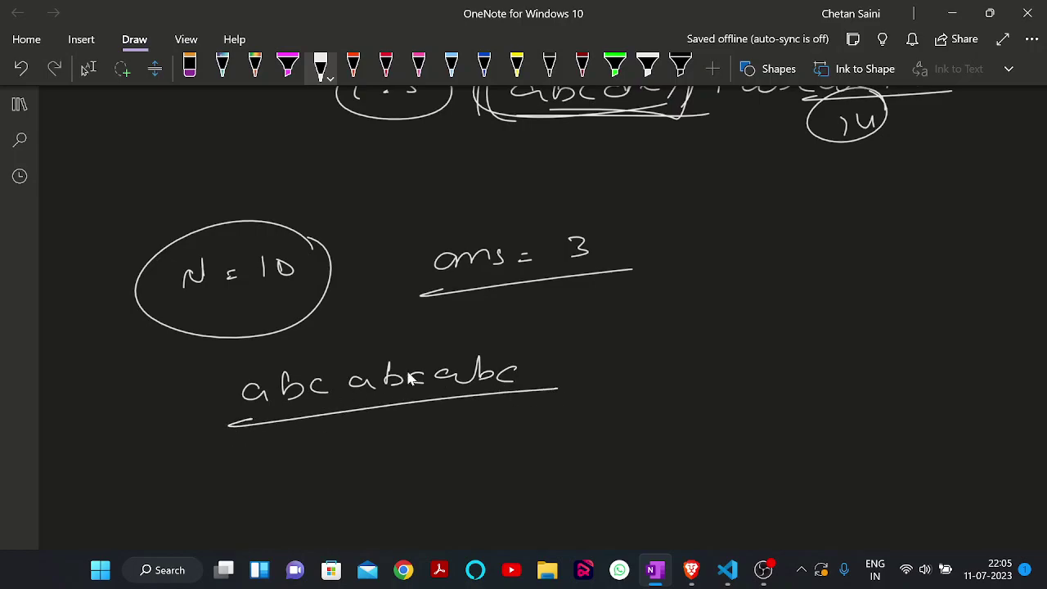
pyautogui.moveTo(826, 262); pyautogui.dragTo(829, 249)
pyautogui.moveTo(859, 241)
pyautogui.mouseDown()
pyautogui.moveTo(858, 263)
pyautogui.moveTo(876, 279)
pyautogui.mouseUp()
pyautogui.moveTo(928, 260); pyautogui.dragTo(967, 271)
pyautogui.moveTo(795, 311); pyautogui.dragTo(1038, 290)
pyautogui.moveTo(791, 234); pyautogui.dragTo(996, 278)
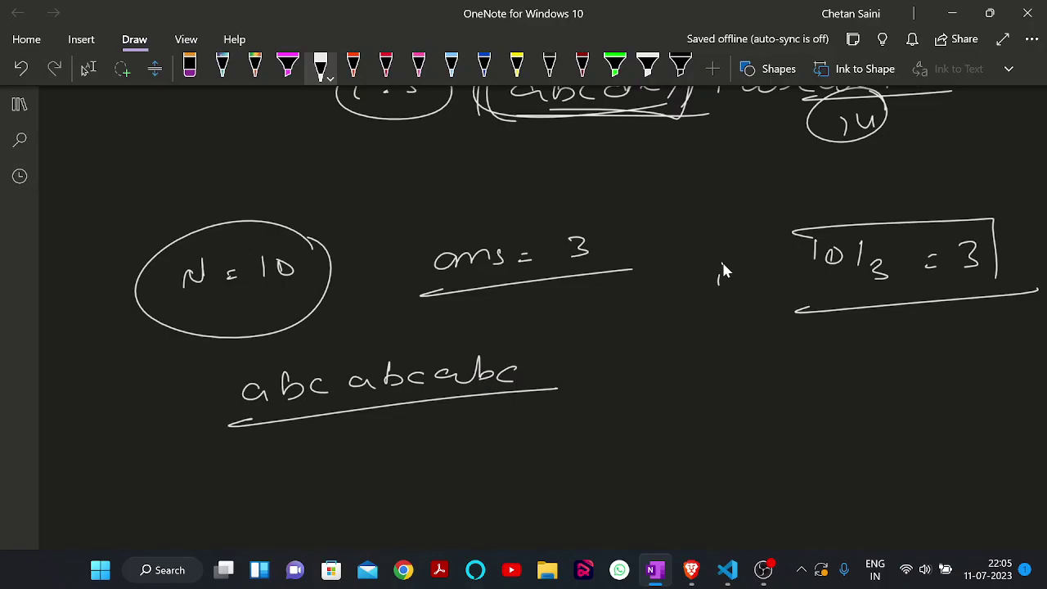
pyautogui.moveTo(781, 283); pyautogui.dragTo(811, 234)
# Underline each abc block and write the circled remainder 10 % 3 = 1, then return to VS Code.
pyautogui.moveTo(238, 422); pyautogui.dragTo(335, 409)
pyautogui.moveTo(351, 401); pyautogui.dragTo(495, 393)
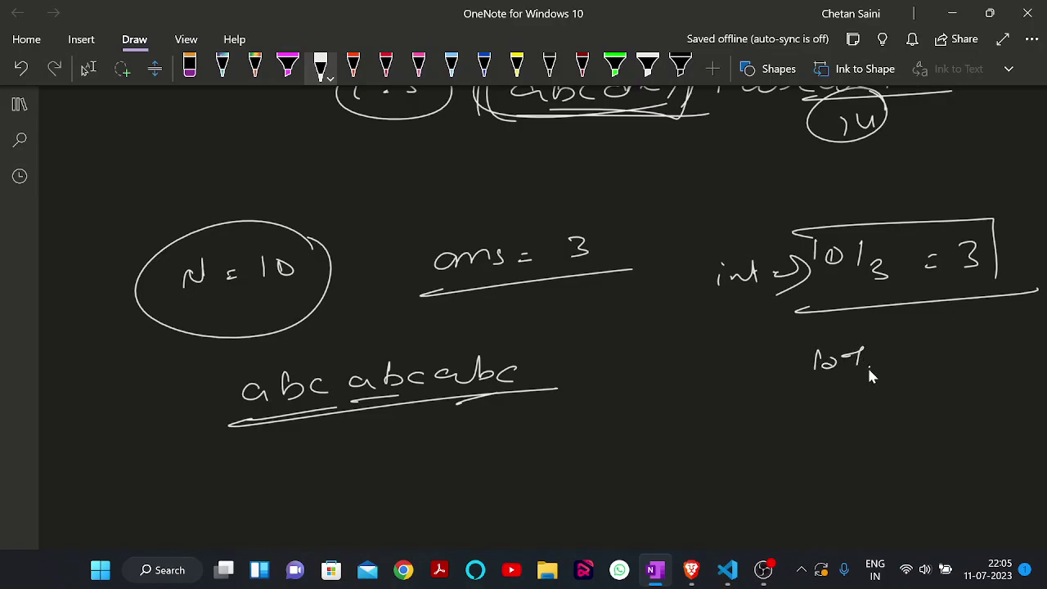
pyautogui.moveTo(951, 350); pyautogui.dragTo(949, 366)
pyautogui.moveTo(965, 310)
pyautogui.mouseDown()
pyautogui.moveTo(903, 408)
pyautogui.moveTo(982, 337)
pyautogui.mouseUp()
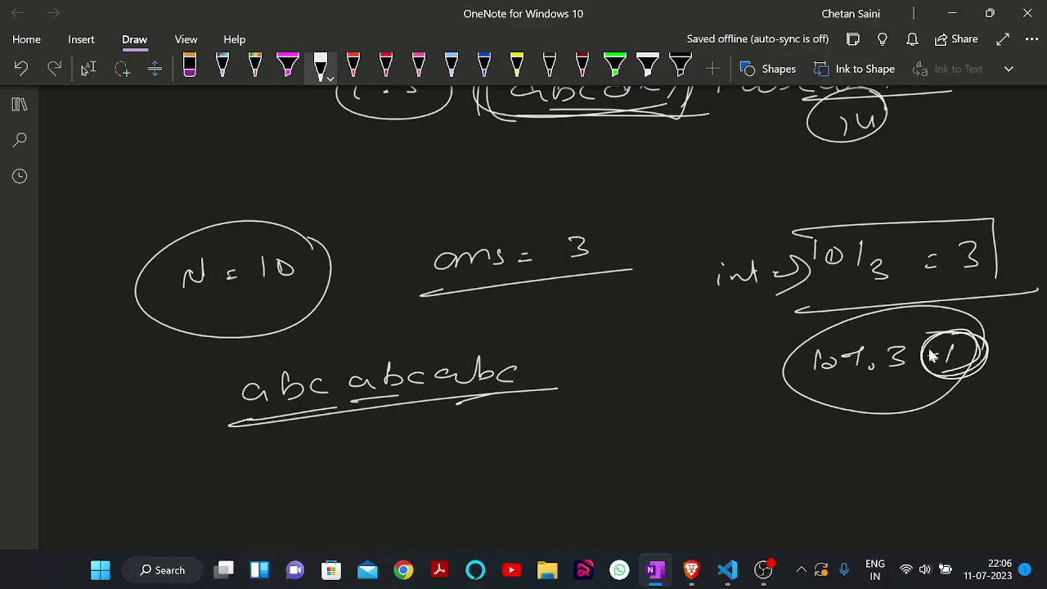
pyautogui.click(727, 570)
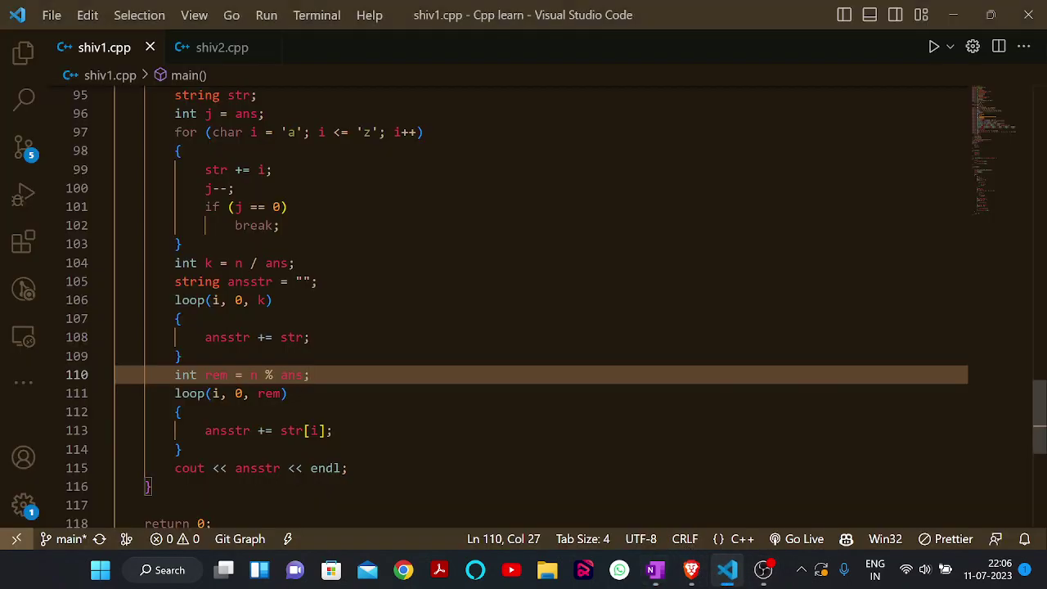
pyautogui.moveTo(190, 374); pyautogui.dragTo(286, 394)
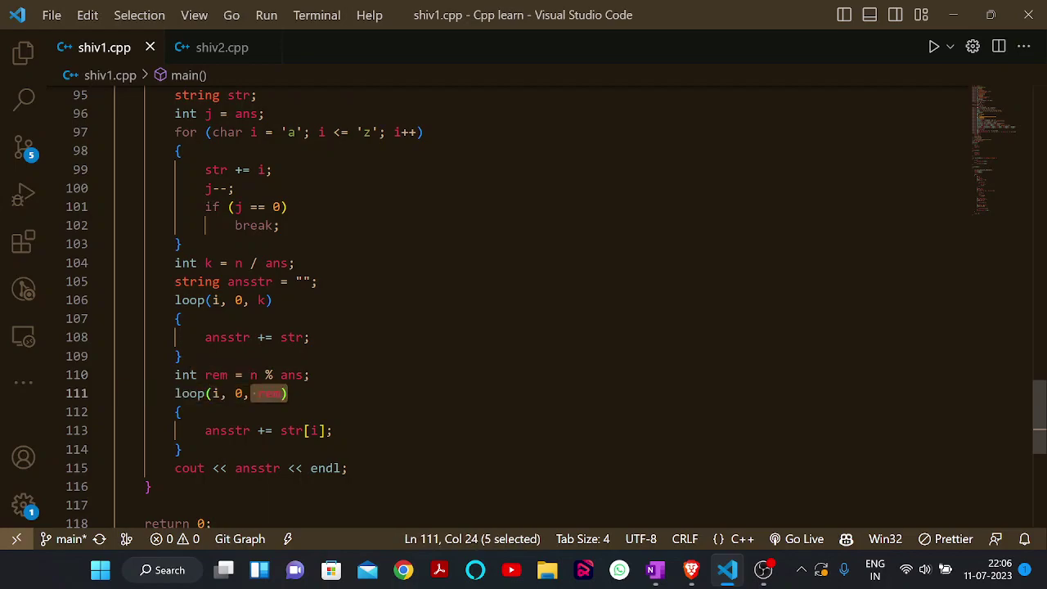
pyautogui.moveTo(273, 430); pyautogui.dragTo(332, 430)
pyautogui.click(242, 449)
pyautogui.moveTo(204, 467); pyautogui.dragTo(279, 468)
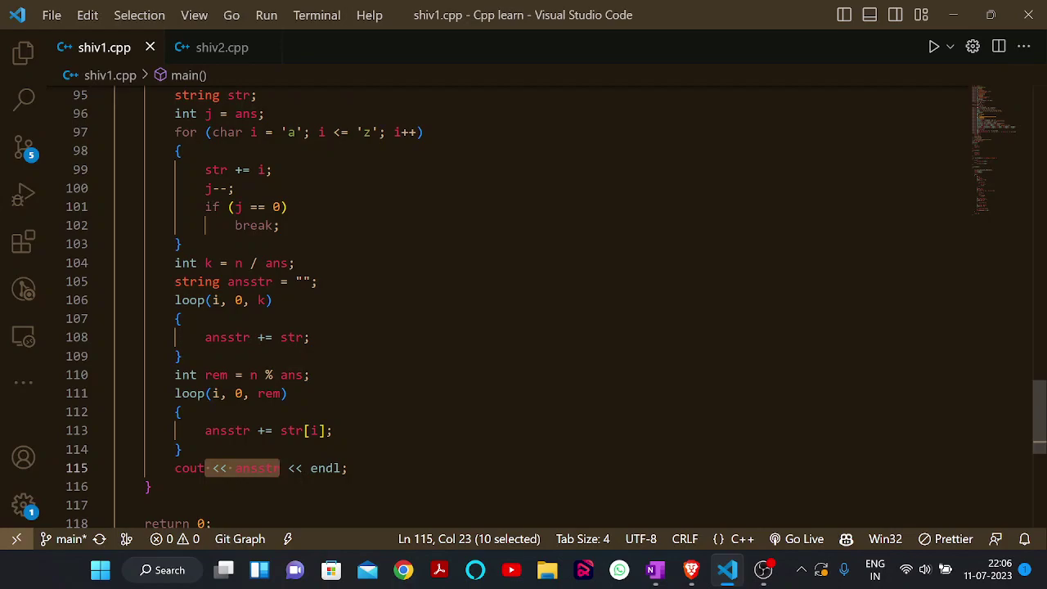
pyautogui.scroll(4, 540, 307)
pyautogui.moveTo(242, 133); pyautogui.dragTo(264, 133)
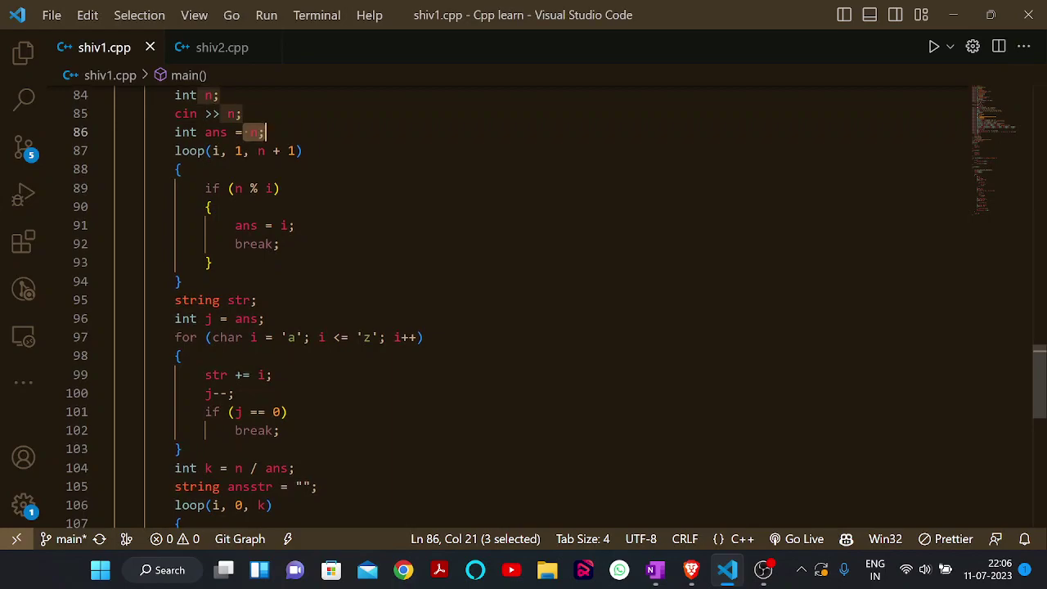
pyautogui.scroll(-1, 540, 306)
pyautogui.scroll(-1, 539, 307)
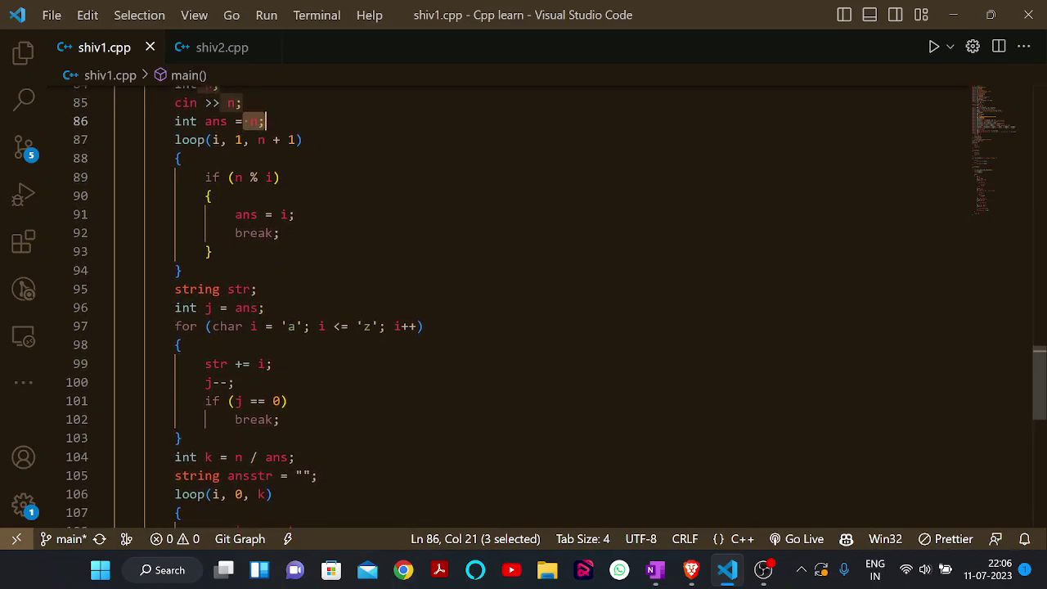
pyautogui.moveTo(219, 308); pyautogui.dragTo(264, 308)
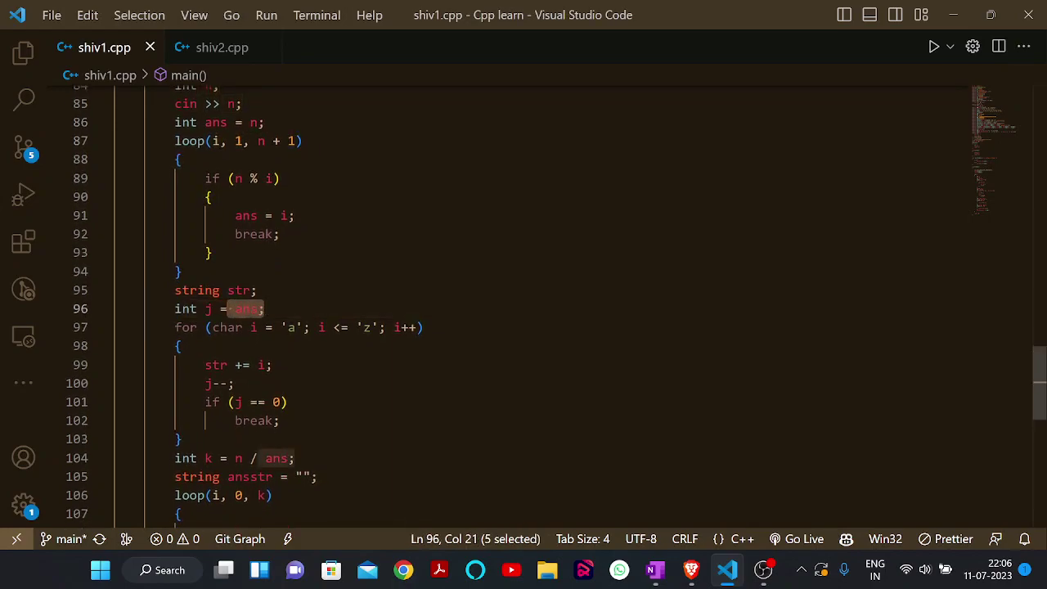
pyautogui.click(198, 309)
pyautogui.moveTo(198, 308); pyautogui.dragTo(235, 309)
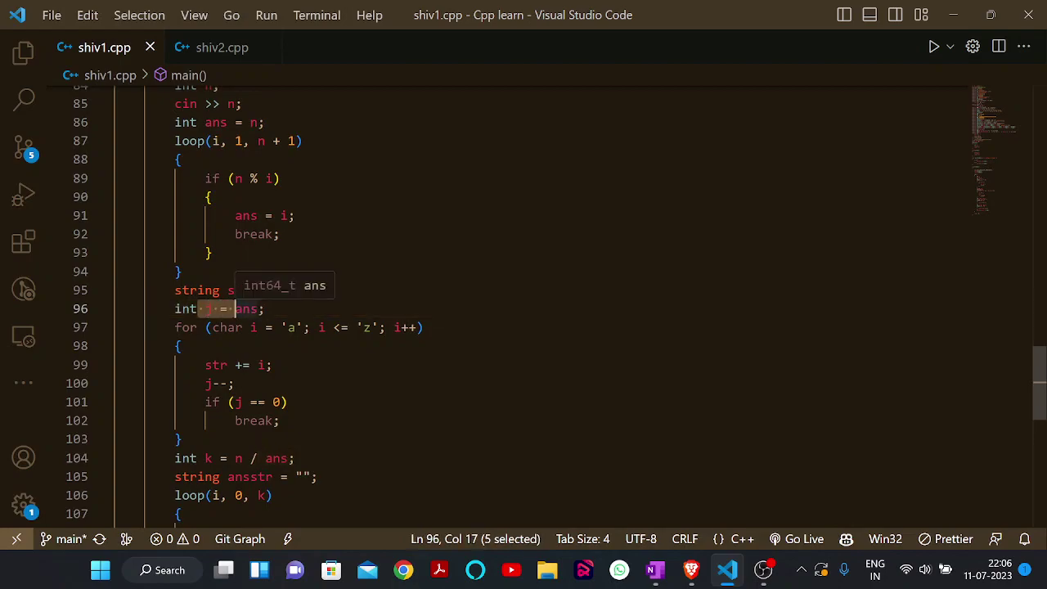
pyautogui.moveTo(235, 215); pyautogui.dragTo(295, 215)
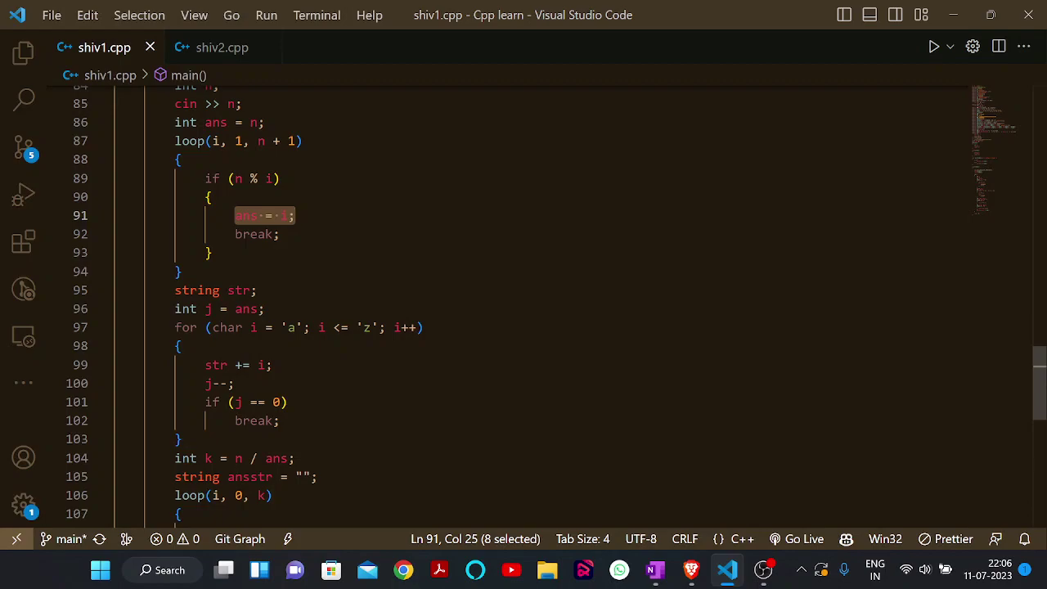
# Back on the handwritten notes page, write the range 1 → 26 and box it.
pyautogui.click(654, 569)
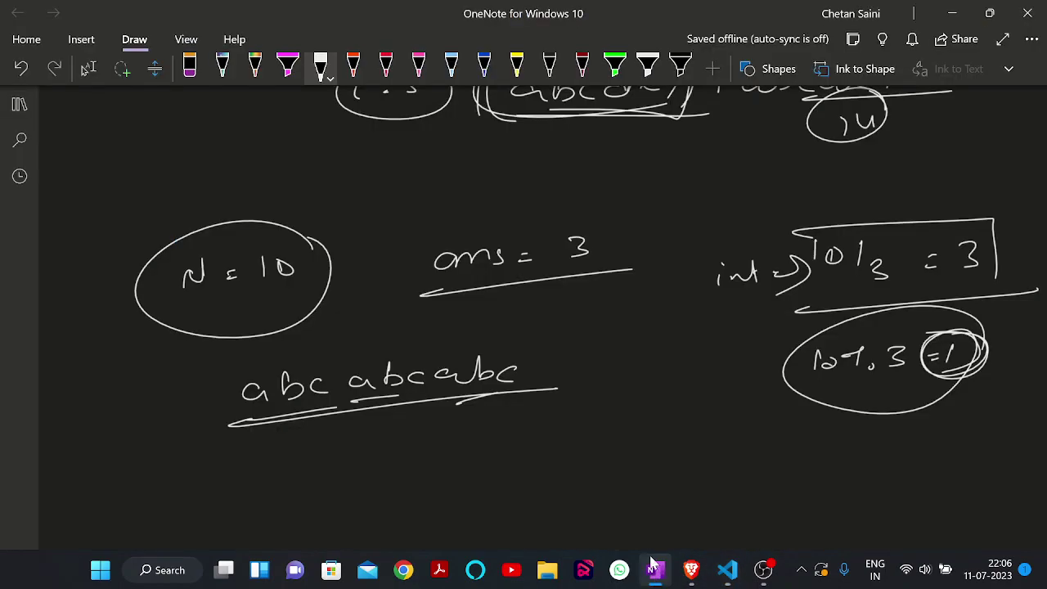
pyautogui.scroll(-4, 352, 381)
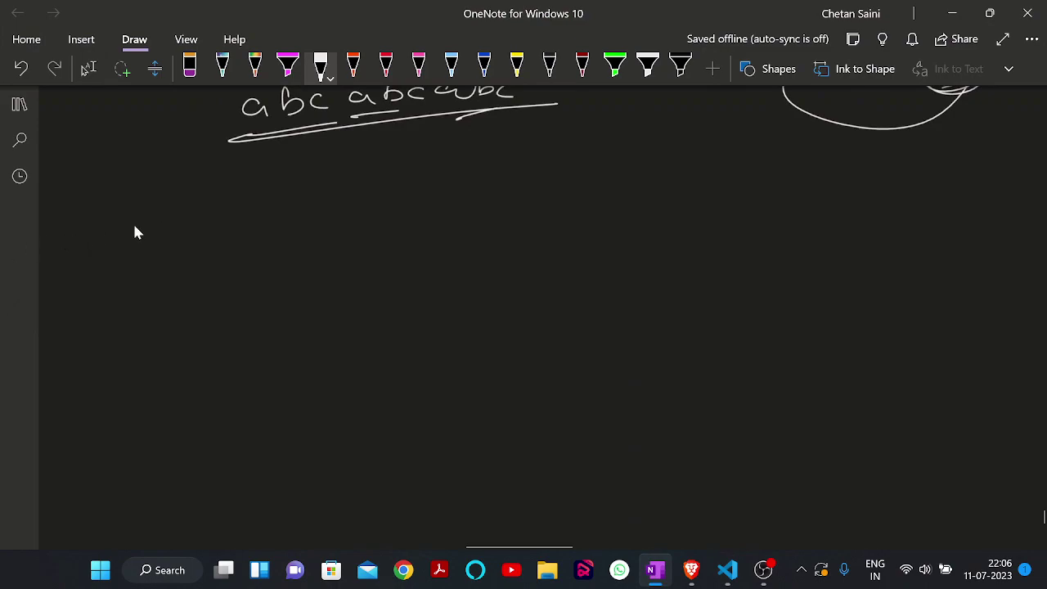
pyautogui.moveTo(153, 276); pyautogui.dragTo(384, 271)
pyautogui.moveTo(120, 242)
pyautogui.mouseDown()
pyautogui.moveTo(274, 232)
pyautogui.moveTo(425, 260)
pyautogui.moveTo(103, 303)
pyautogui.moveTo(434, 280)
pyautogui.moveTo(423, 251)
pyautogui.mouseUp()
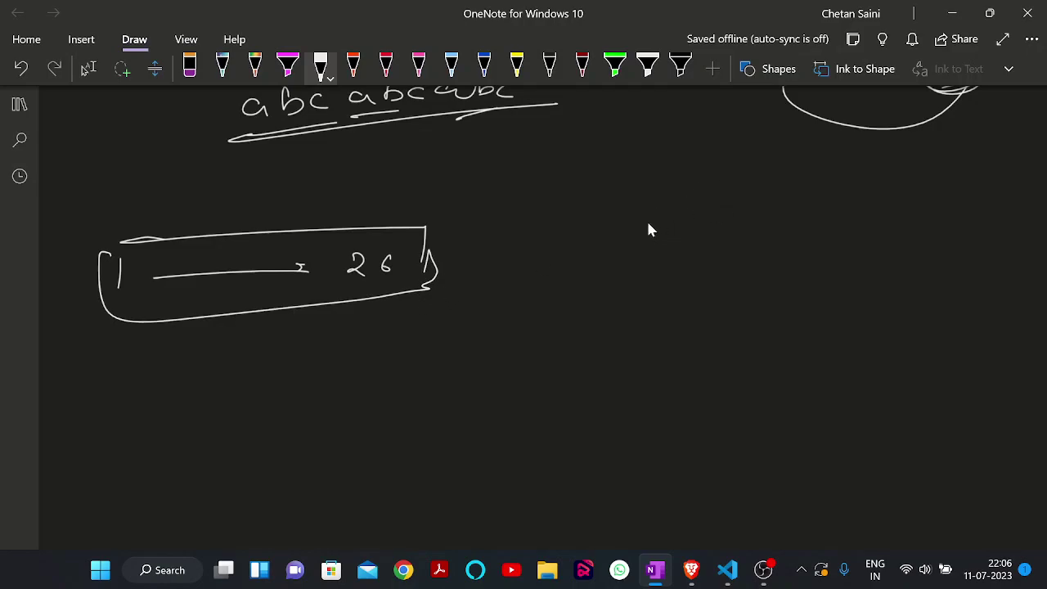
# Circle the N sketch and write 1 → N with an arrow pointing to a circled i.
pyautogui.moveTo(661, 187)
pyautogui.mouseDown()
pyautogui.moveTo(694, 261)
pyautogui.moveTo(691, 200)
pyautogui.mouseUp()
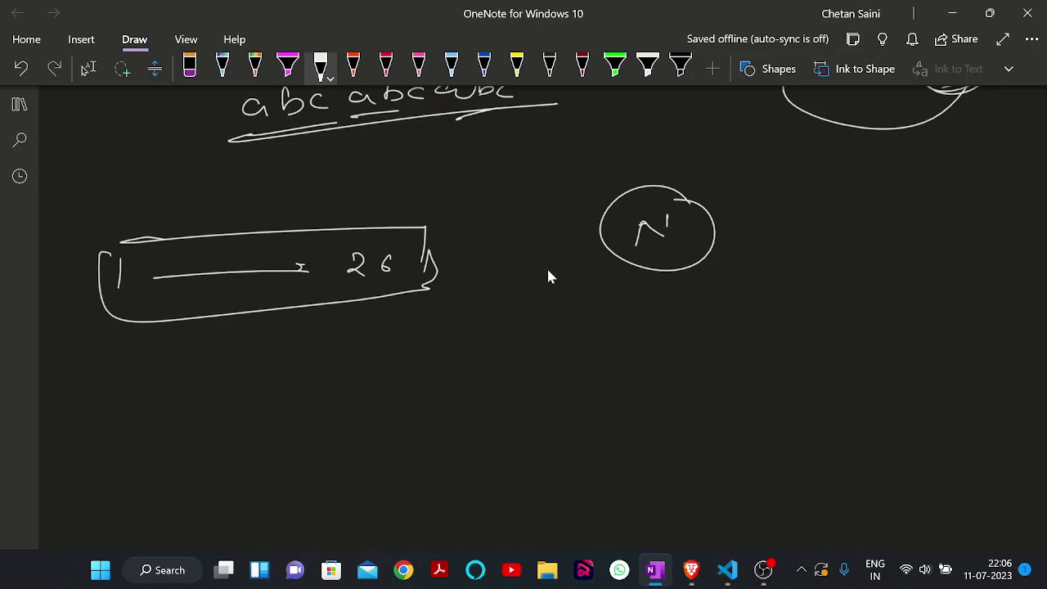
pyautogui.moveTo(672, 211); pyautogui.dragTo(669, 223)
pyautogui.moveTo(399, 360); pyautogui.dragTo(346, 338)
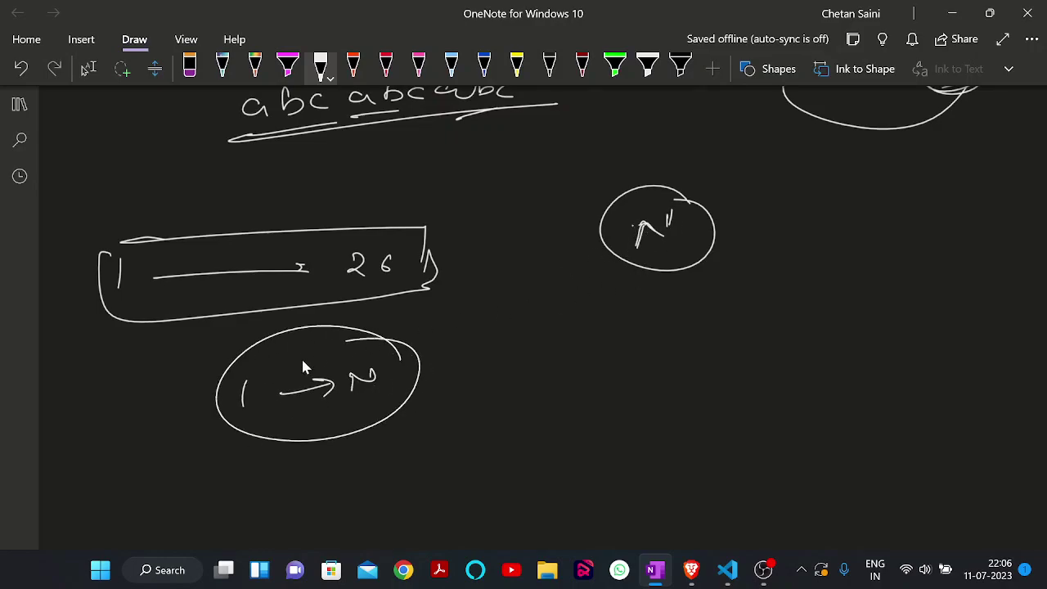
pyautogui.moveTo(432, 393); pyautogui.dragTo(517, 381)
pyautogui.moveTo(558, 357); pyautogui.dragTo(563, 378)
pyautogui.click(548, 350)
pyautogui.moveTo(562, 332); pyautogui.dragTo(513, 384)
# Write and box N % i = 0, then box the condition i > 26 beneath it.
pyautogui.moveTo(683, 343); pyautogui.dragTo(682, 353)
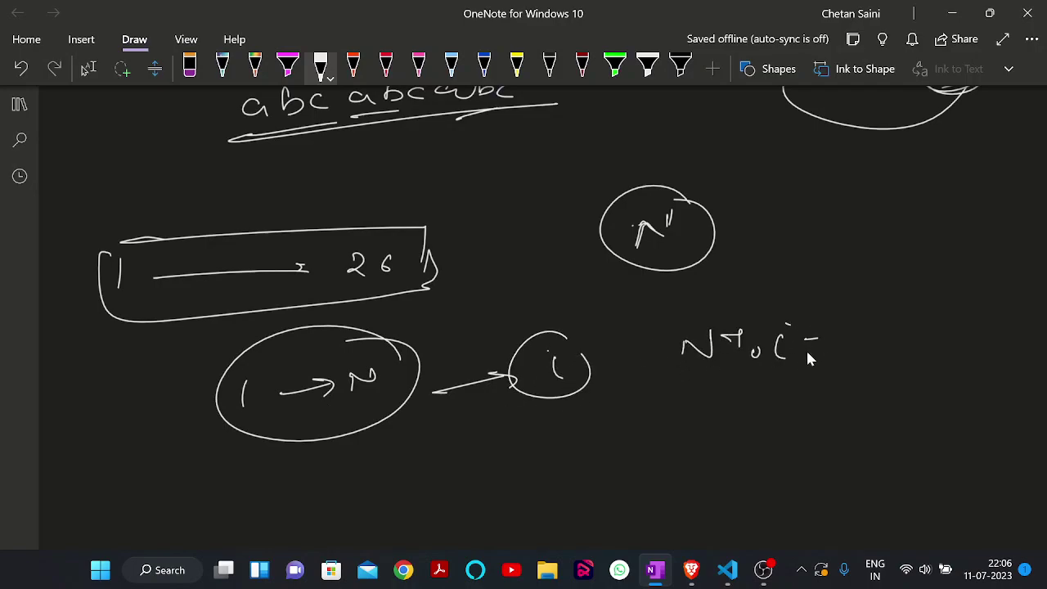
pyautogui.moveTo(869, 337); pyautogui.dragTo(851, 355)
pyautogui.moveTo(608, 327)
pyautogui.mouseDown()
pyautogui.moveTo(879, 310)
pyautogui.moveTo(865, 385)
pyautogui.moveTo(881, 376)
pyautogui.mouseUp()
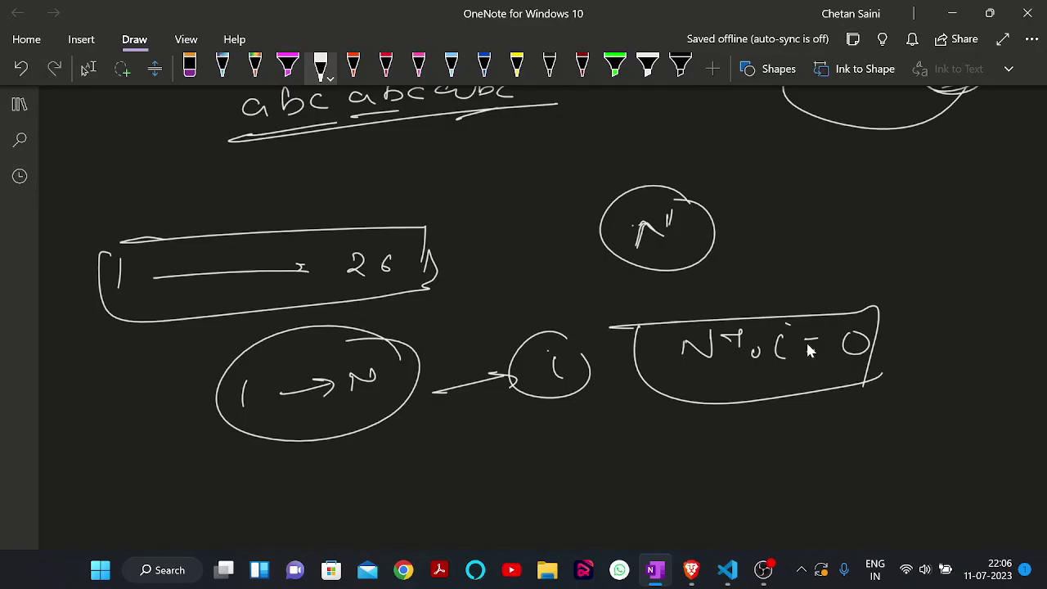
pyautogui.moveTo(805, 342); pyautogui.dragTo(805, 357)
pyautogui.moveTo(709, 279)
pyautogui.mouseDown()
pyautogui.moveTo(636, 280)
pyautogui.moveTo(708, 278)
pyautogui.mouseUp()
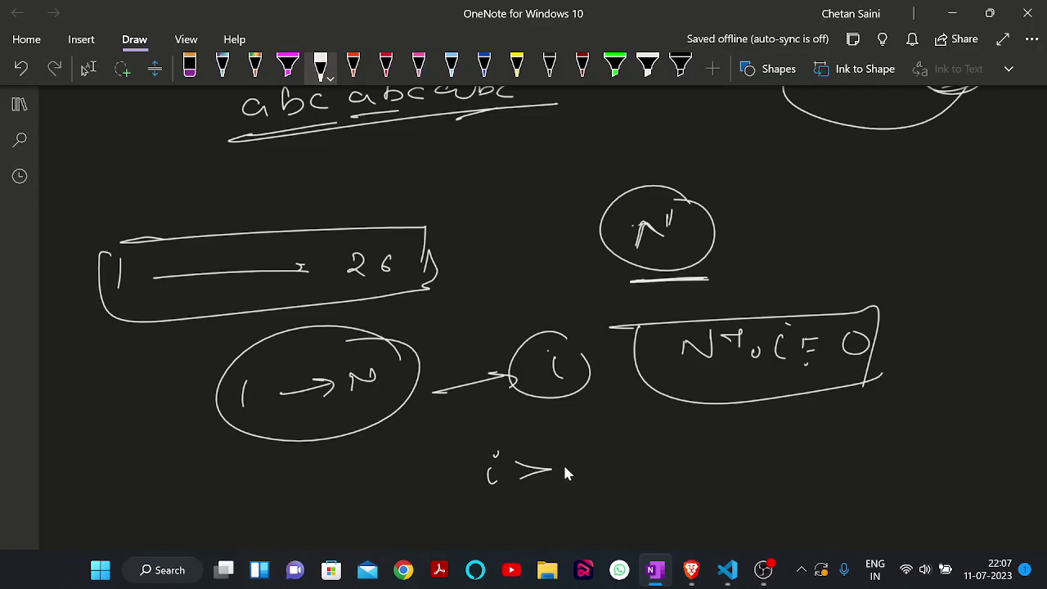
pyautogui.moveTo(615, 454); pyautogui.dragTo(606, 466)
pyautogui.moveTo(469, 436)
pyautogui.mouseDown()
pyautogui.moveTo(661, 429)
pyautogui.moveTo(659, 481)
pyautogui.mouseUp()
pyautogui.scroll(-3, 550, 485)
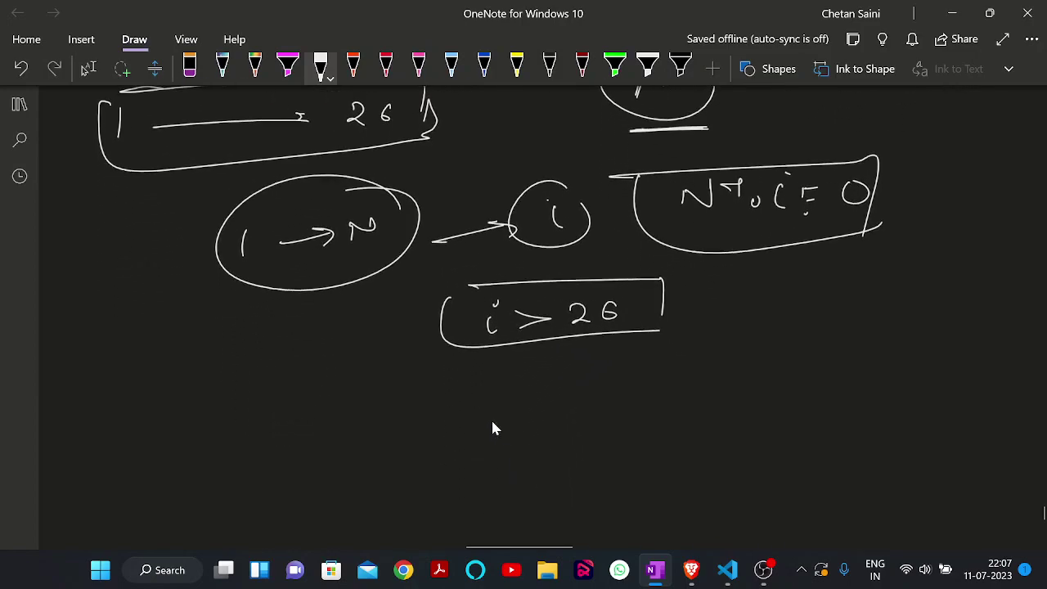
# Write a circled N % and list the values 1, 2, 5, 7, 9, 11, 13 … 23 below it.
pyautogui.moveTo(252, 420)
pyautogui.mouseDown()
pyautogui.moveTo(275, 400)
pyautogui.moveTo(334, 413)
pyautogui.mouseUp()
pyautogui.moveTo(369, 395)
pyautogui.mouseDown()
pyautogui.moveTo(368, 414)
pyautogui.moveTo(370, 402)
pyautogui.moveTo(388, 402)
pyautogui.mouseUp()
pyautogui.scroll(-1, 348, 434)
pyautogui.scroll(-1, 364, 392)
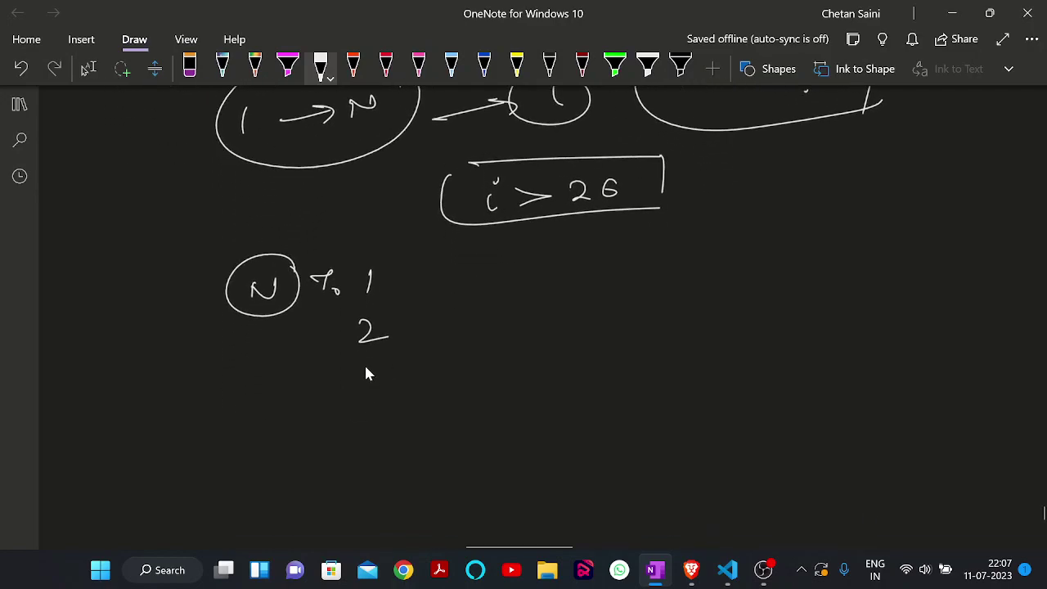
pyautogui.moveTo(368, 367); pyautogui.dragTo(365, 390)
pyautogui.moveTo(367, 367)
pyautogui.mouseDown()
pyautogui.moveTo(386, 366)
pyautogui.moveTo(372, 418)
pyautogui.mouseUp()
pyautogui.scroll(-1, 370, 384)
pyautogui.scroll(-1, 374, 409)
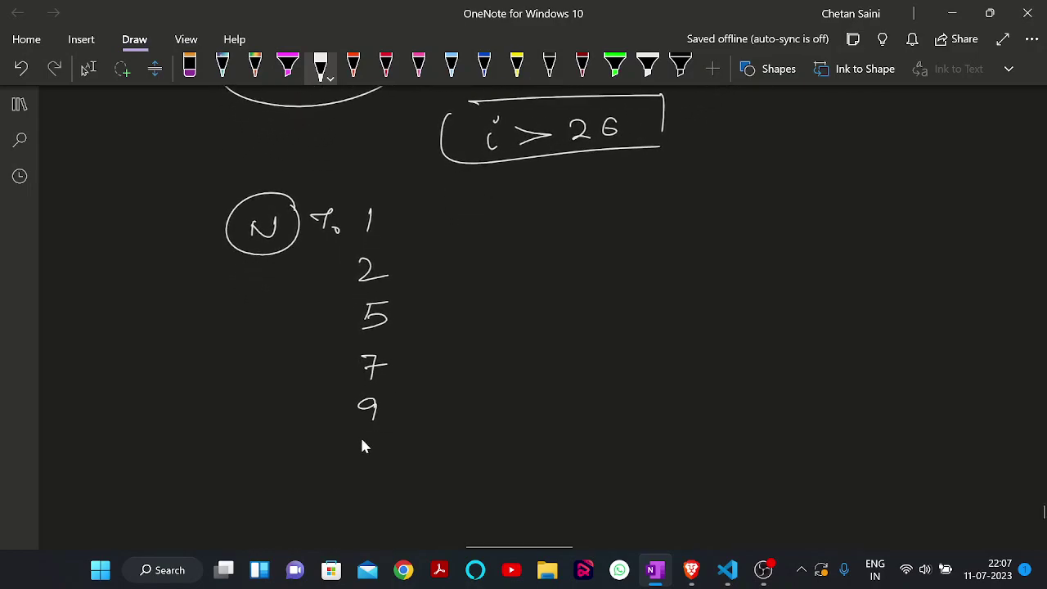
pyautogui.scroll(-4, 364, 482)
pyautogui.moveTo(376, 478)
pyautogui.mouseDown()
pyautogui.moveTo(366, 458)
pyautogui.moveTo(362, 486)
pyautogui.mouseUp()
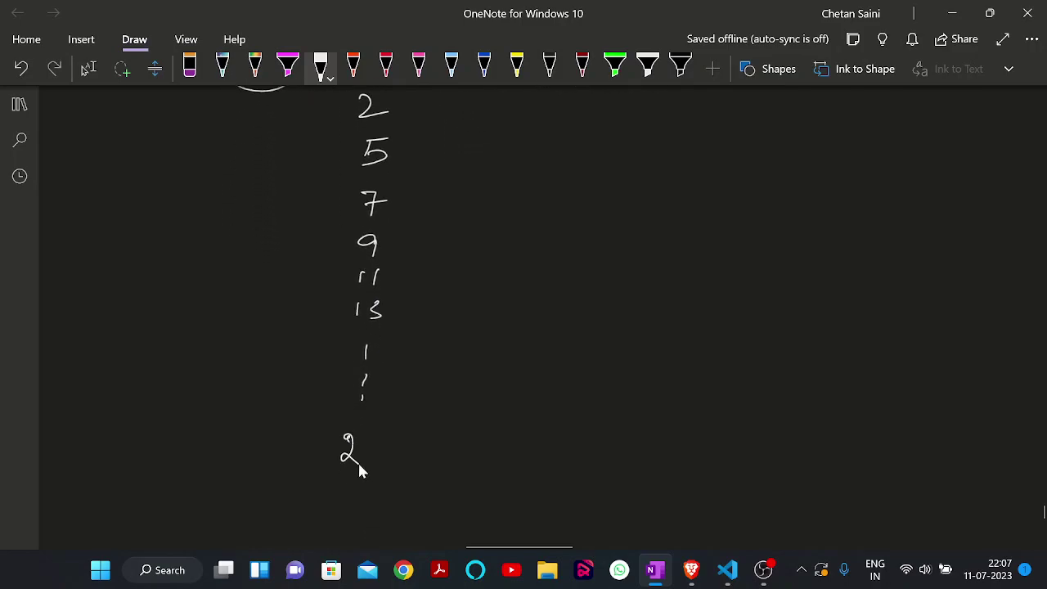
pyautogui.moveTo(367, 435)
pyautogui.mouseDown()
pyautogui.moveTo(378, 446)
pyautogui.moveTo(369, 463)
pyautogui.mouseUp()
# Draw braces on both sides of the values 7 through 23.
pyautogui.scroll(1, 374, 421)
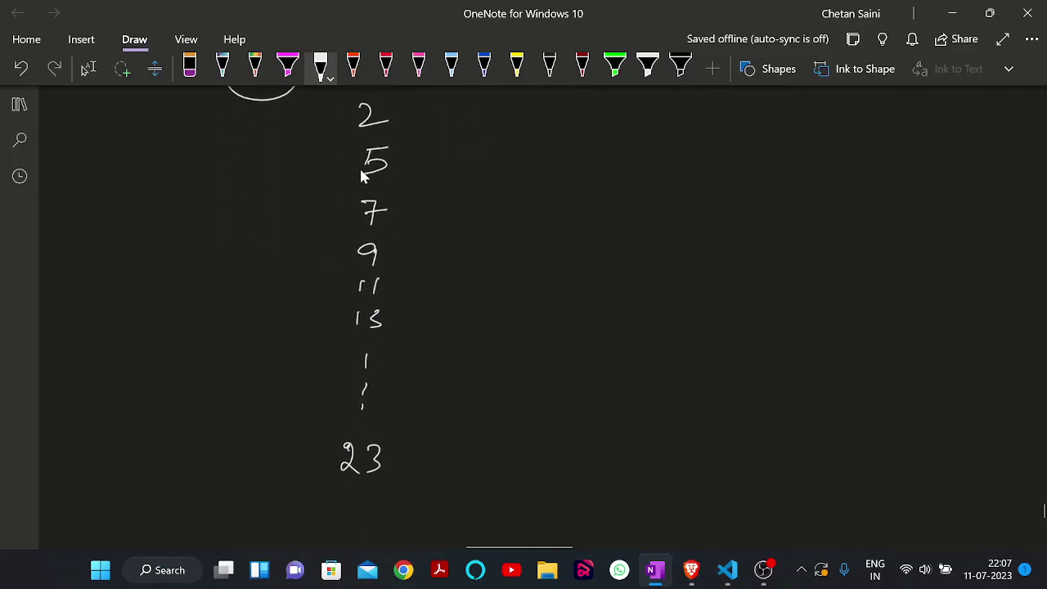
pyautogui.moveTo(327, 181)
pyautogui.mouseDown()
pyautogui.moveTo(281, 378)
pyautogui.moveTo(306, 459)
pyautogui.mouseUp()
pyautogui.moveTo(417, 192); pyautogui.dragTo(426, 413)
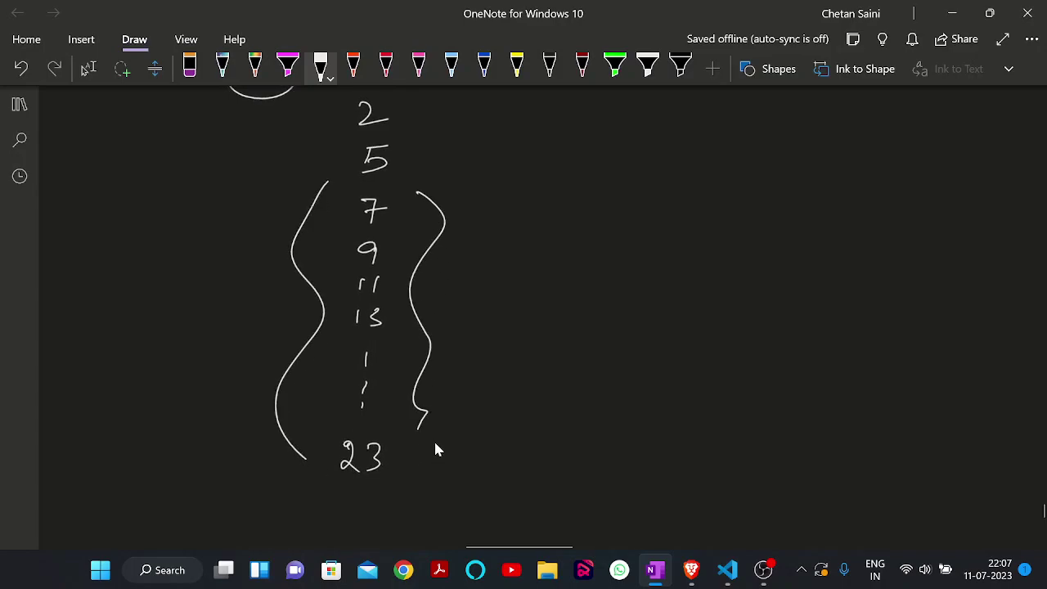
pyautogui.scroll(1, 432, 437)
pyautogui.scroll(3, 501, 356)
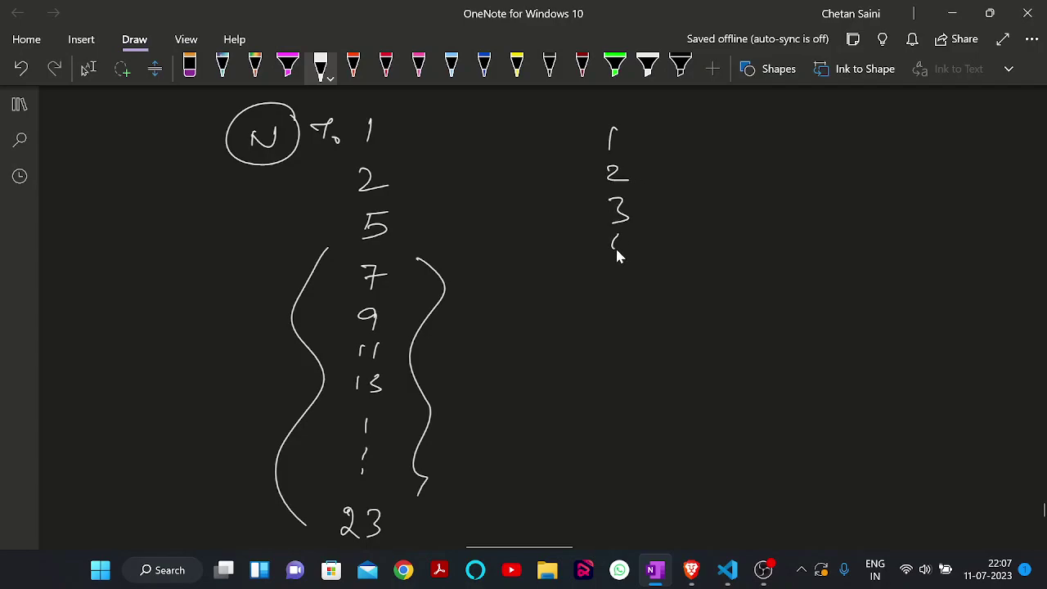
# Bracket a second column of values, cross off 1, 4 and 6, and box the result i = 5.
pyautogui.moveTo(390, 151)
pyautogui.mouseDown()
pyautogui.moveTo(333, 172)
pyautogui.moveTo(363, 474)
pyautogui.mouseUp()
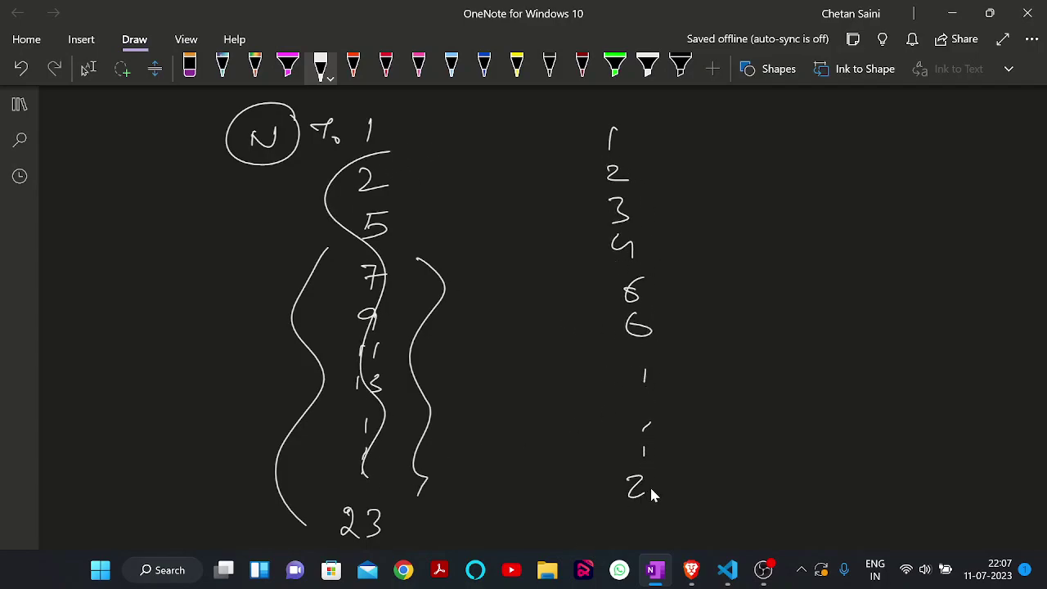
pyautogui.moveTo(571, 133)
pyautogui.mouseDown()
pyautogui.moveTo(551, 365)
pyautogui.moveTo(628, 493)
pyautogui.mouseUp()
pyautogui.moveTo(668, 145); pyautogui.dragTo(671, 433)
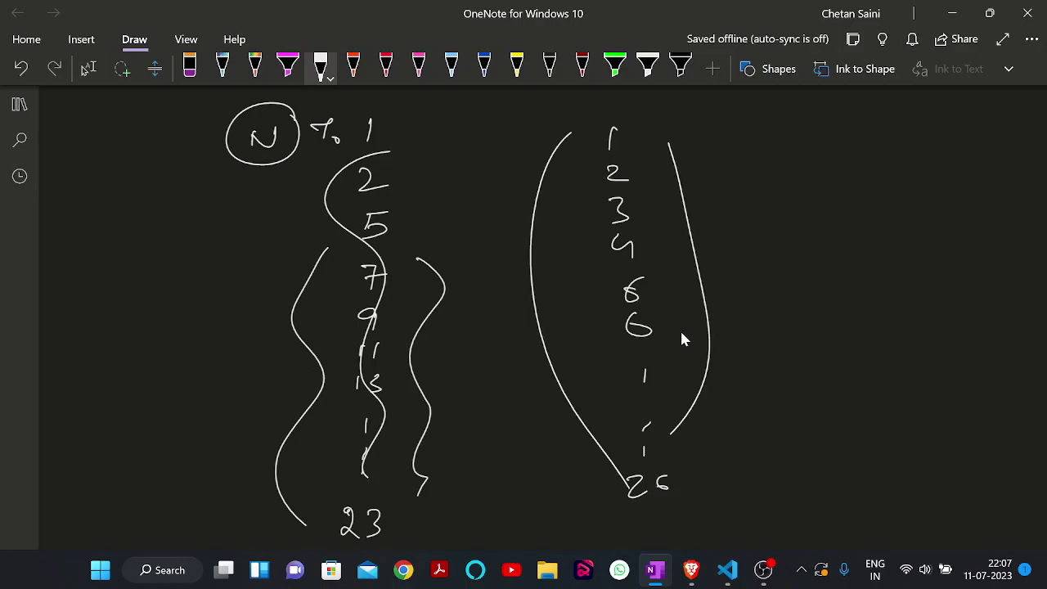
pyautogui.moveTo(645, 135)
pyautogui.mouseDown()
pyautogui.moveTo(625, 154)
pyautogui.moveTo(644, 152)
pyautogui.moveTo(653, 173)
pyautogui.mouseUp()
pyautogui.moveTo(662, 233); pyautogui.dragTo(643, 254)
pyautogui.moveTo(650, 271); pyautogui.dragTo(668, 288)
pyautogui.moveTo(675, 278)
pyautogui.mouseDown()
pyautogui.moveTo(654, 293)
pyautogui.moveTo(677, 292)
pyautogui.moveTo(632, 301)
pyautogui.mouseUp()
pyautogui.moveTo(707, 271); pyautogui.dragTo(754, 267)
pyautogui.moveTo(736, 256); pyautogui.dragTo(740, 284)
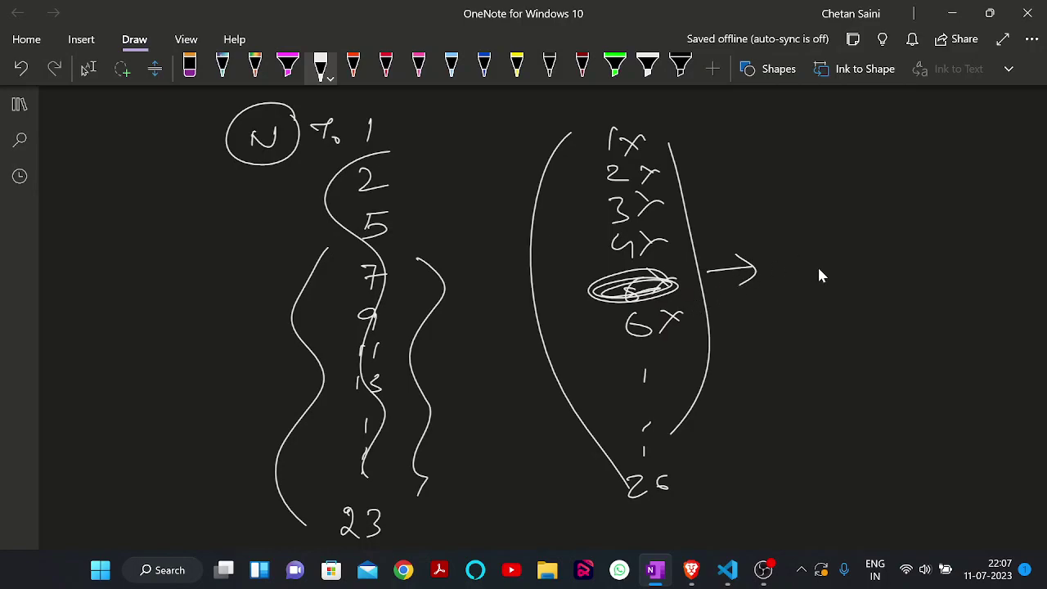
pyautogui.moveTo(874, 258)
pyautogui.mouseDown()
pyautogui.moveTo(787, 257)
pyautogui.moveTo(767, 300)
pyautogui.moveTo(930, 238)
pyautogui.moveTo(923, 284)
pyautogui.moveTo(826, 315)
pyautogui.moveTo(822, 239)
pyautogui.moveTo(933, 231)
pyautogui.mouseUp()
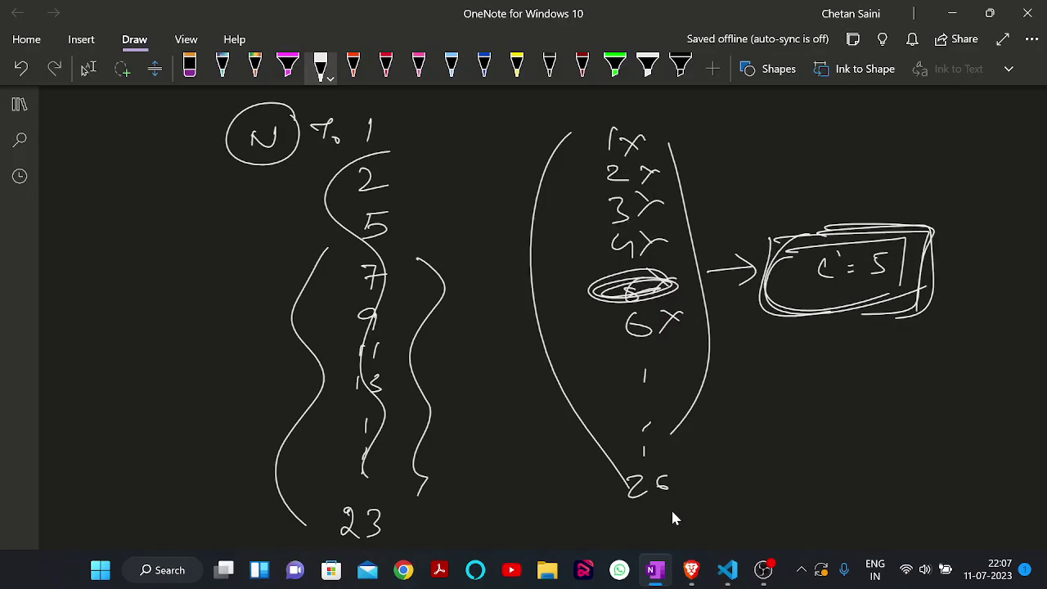
# Mark the column with wavy curves and write a boxed > 10^6 bound.
pyautogui.moveTo(618, 511)
pyautogui.mouseDown()
pyautogui.moveTo(697, 487)
pyautogui.moveTo(664, 507)
pyautogui.mouseUp()
pyautogui.moveTo(557, 167)
pyautogui.mouseDown()
pyautogui.moveTo(508, 197)
pyautogui.moveTo(612, 520)
pyautogui.mouseUp()
pyautogui.moveTo(684, 194); pyautogui.dragTo(718, 473)
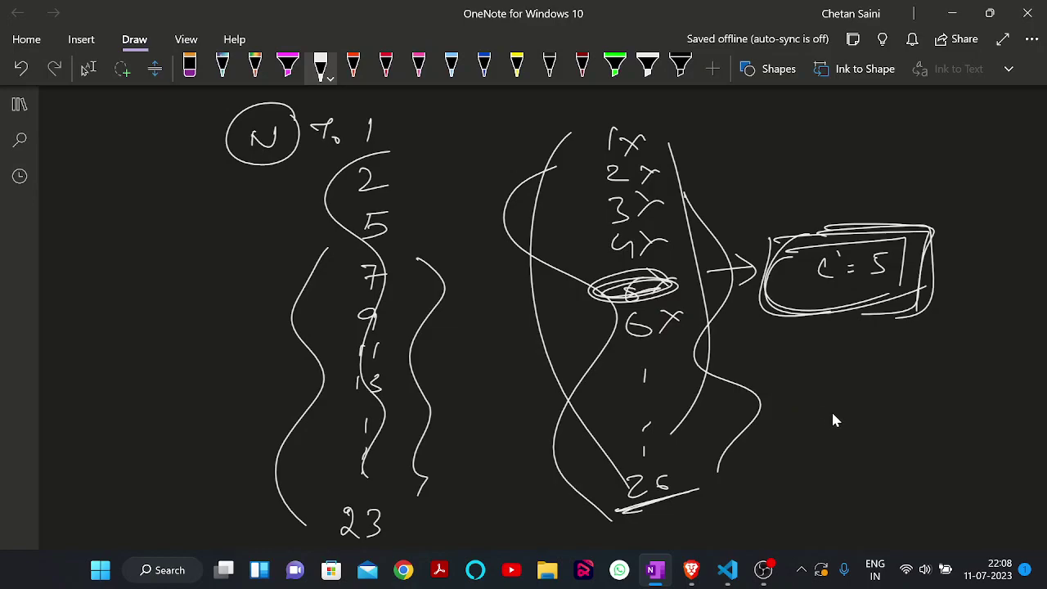
pyautogui.moveTo(898, 421); pyautogui.dragTo(905, 422)
pyautogui.moveTo(796, 392); pyautogui.dragTo(955, 462)
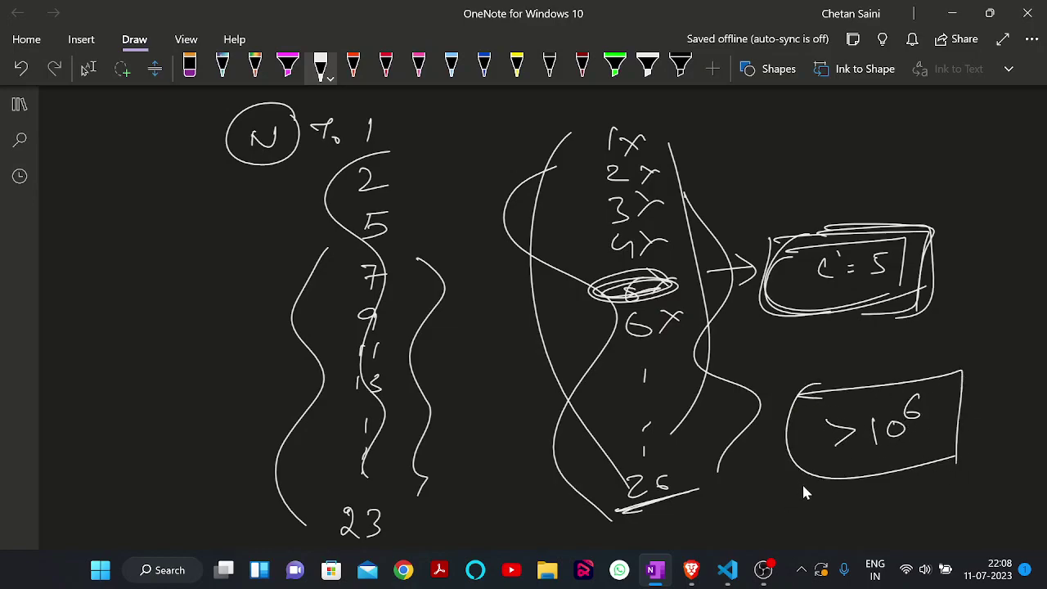
# Write N ≤ 10^6 in a box with an arrow pointing left.
pyautogui.scroll(-2, 801, 499)
pyautogui.moveTo(795, 495); pyautogui.dragTo(821, 476)
pyautogui.moveTo(867, 476); pyautogui.dragTo(855, 491)
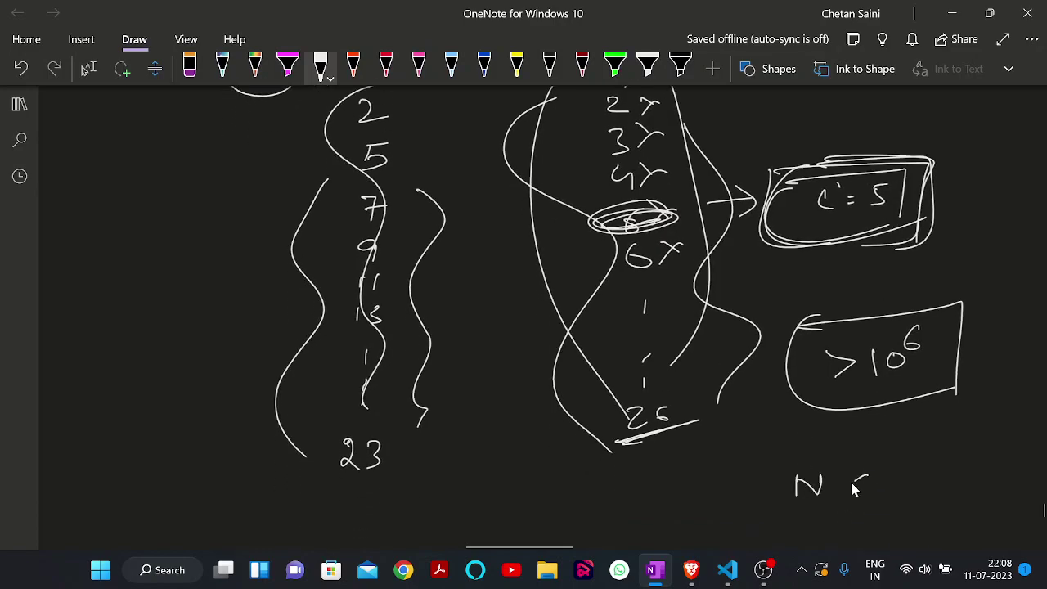
pyautogui.moveTo(775, 466)
pyautogui.mouseDown()
pyautogui.moveTo(992, 435)
pyautogui.moveTo(981, 489)
pyautogui.mouseUp()
pyautogui.moveTo(776, 464)
pyautogui.mouseDown()
pyautogui.moveTo(776, 519)
pyautogui.moveTo(1028, 498)
pyautogui.mouseUp()
pyautogui.moveTo(773, 483); pyautogui.dragTo(694, 501)
pyautogui.moveTo(722, 481)
pyautogui.mouseDown()
pyautogui.moveTo(694, 500)
pyautogui.moveTo(722, 506)
pyautogui.mouseUp()
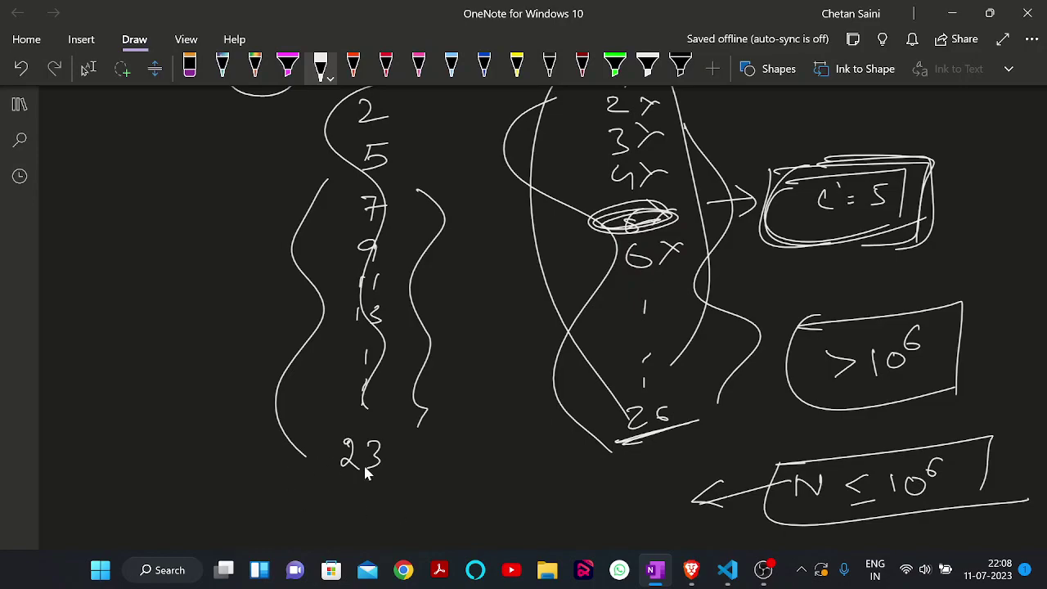
# Write and outline the conclusion ans ≤ 26 below 23, then return to VS Code.
pyautogui.moveTo(422, 507); pyautogui.dragTo(440, 507)
pyautogui.moveTo(442, 507)
pyautogui.mouseDown()
pyautogui.moveTo(473, 507)
pyautogui.moveTo(453, 517)
pyautogui.moveTo(499, 489)
pyautogui.mouseUp()
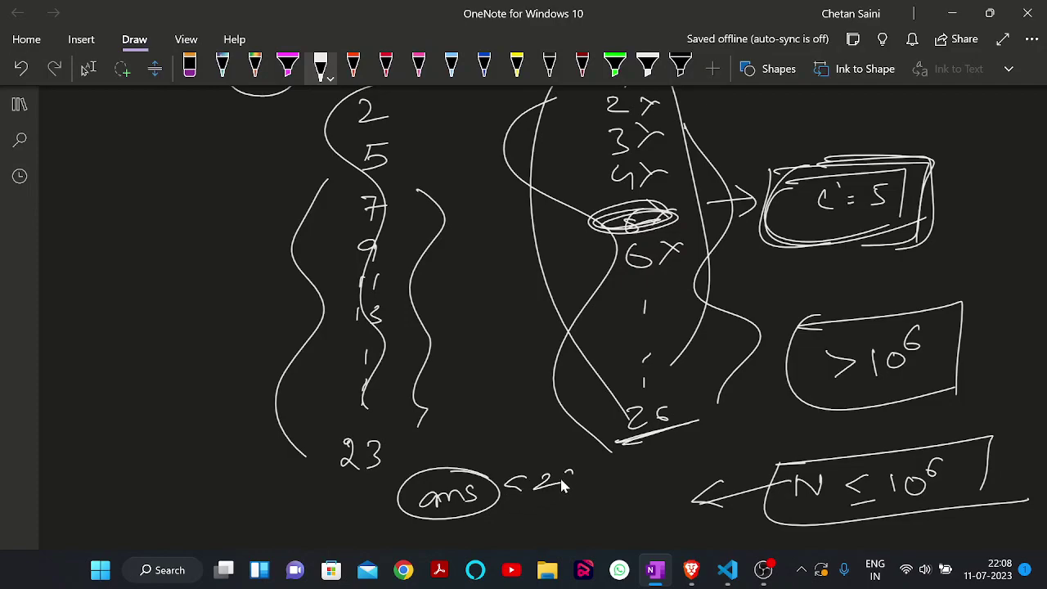
pyautogui.moveTo(571, 472); pyautogui.dragTo(562, 489)
pyautogui.moveTo(505, 493); pyautogui.dragTo(522, 489)
pyautogui.moveTo(407, 463); pyautogui.dragTo(625, 442)
pyautogui.moveTo(624, 442); pyautogui.dragTo(619, 491)
pyautogui.moveTo(408, 474)
pyautogui.mouseDown()
pyautogui.moveTo(400, 507)
pyautogui.moveTo(513, 517)
pyautogui.mouseUp()
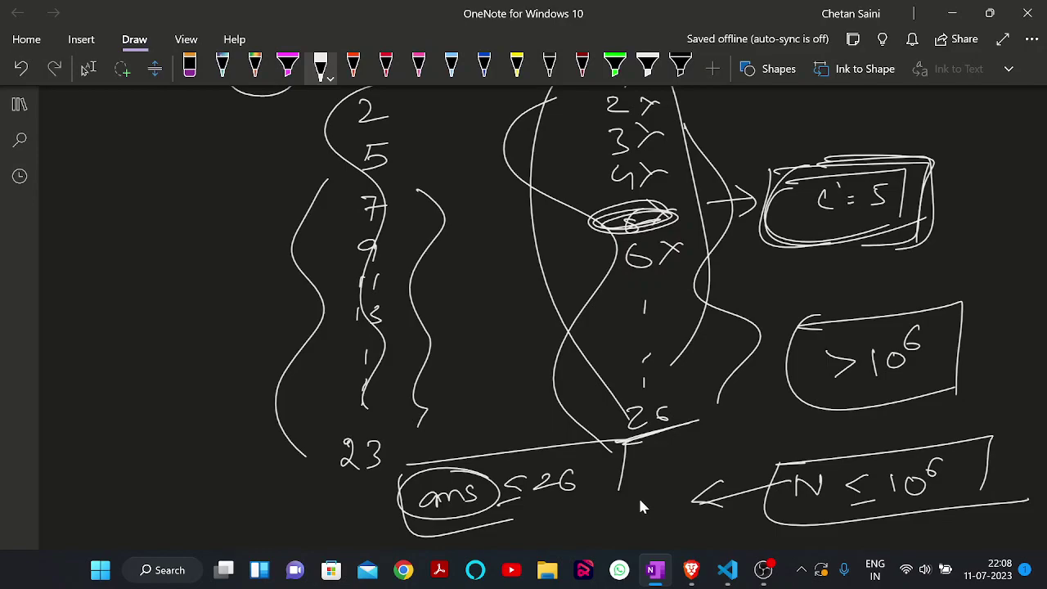
pyautogui.click(727, 570)
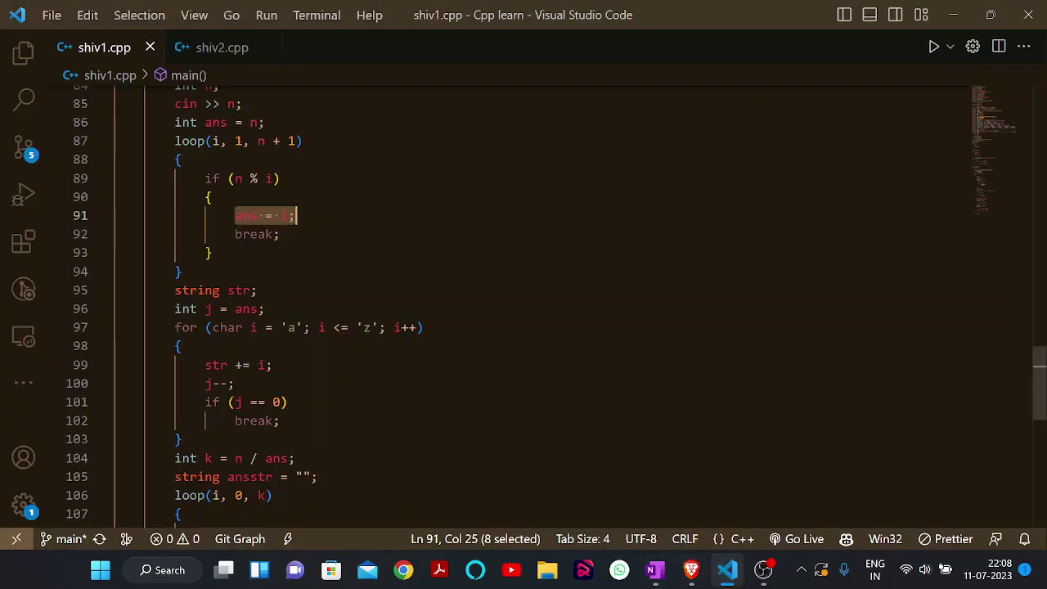
pyautogui.click(287, 402)
pyautogui.scroll(1, 523, 307)
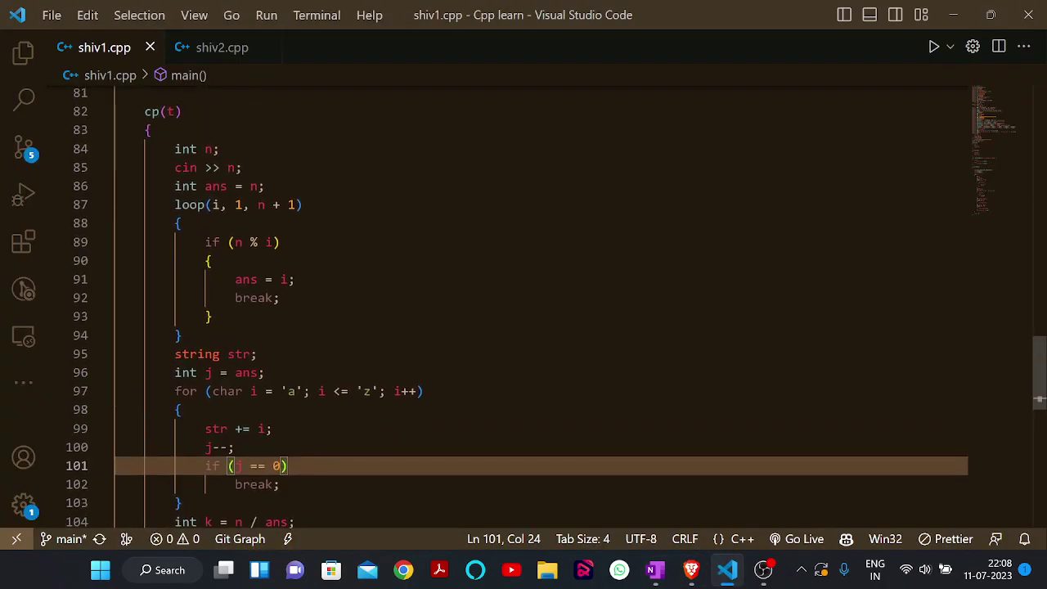
pyautogui.scroll(-1, 524, 307)
pyautogui.scroll(-3, 517, 306)
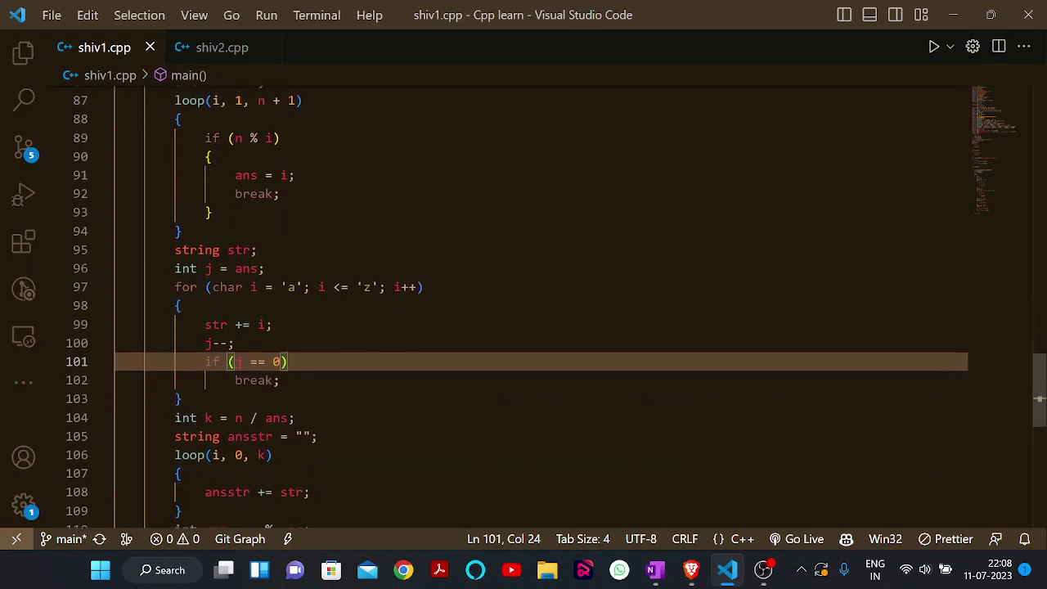